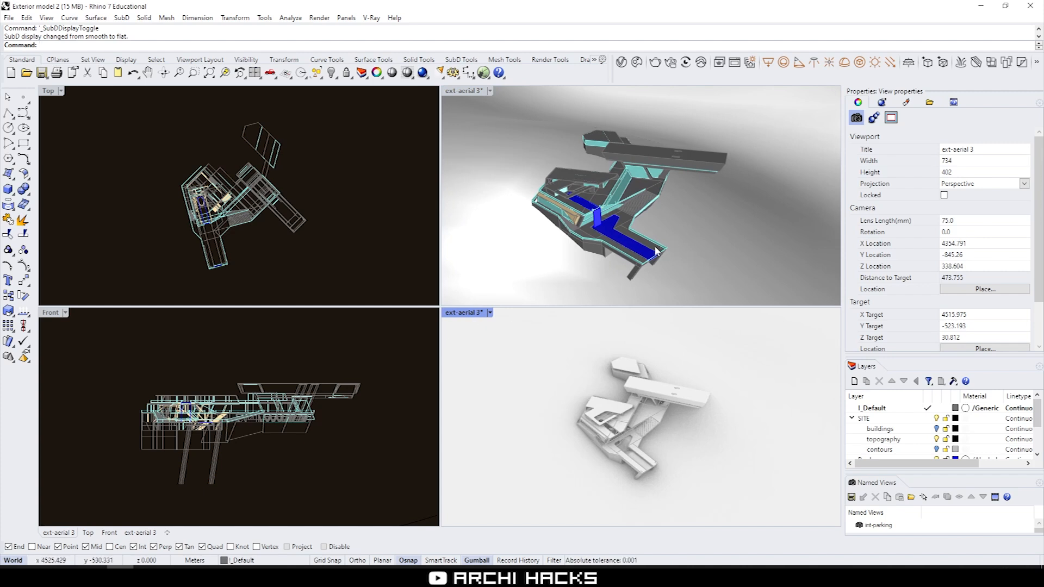
- Lock the white Arctic-mode ext-aerial 3 viewport and start a V-Ray interactive render of its view
click(363, 291)
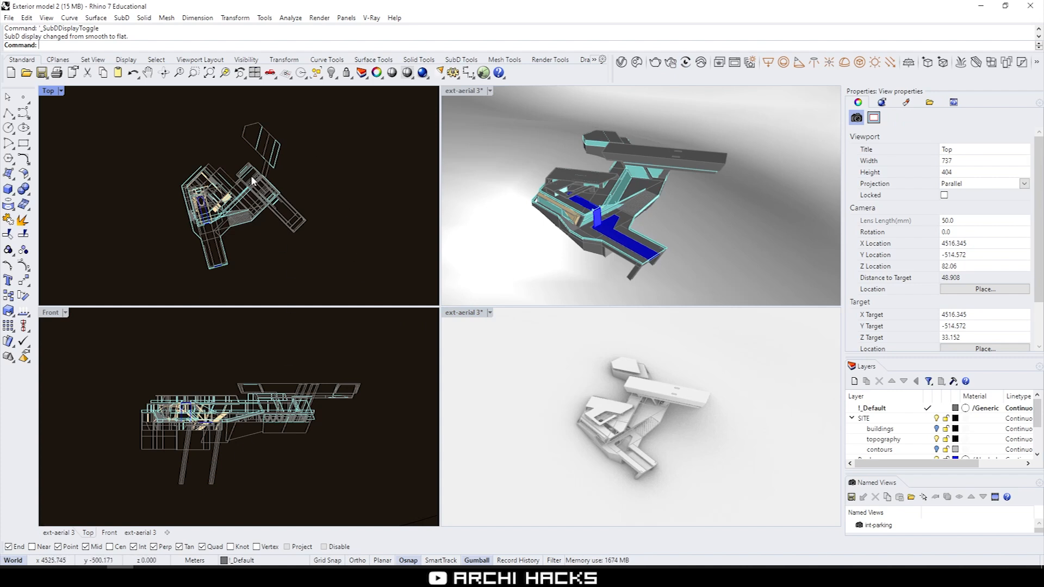
mouse_move(671, 231)
right_down()
mouse_move(637, 193)
mouse_move(653, 243)
mouse_move(688, 238)
right_up()
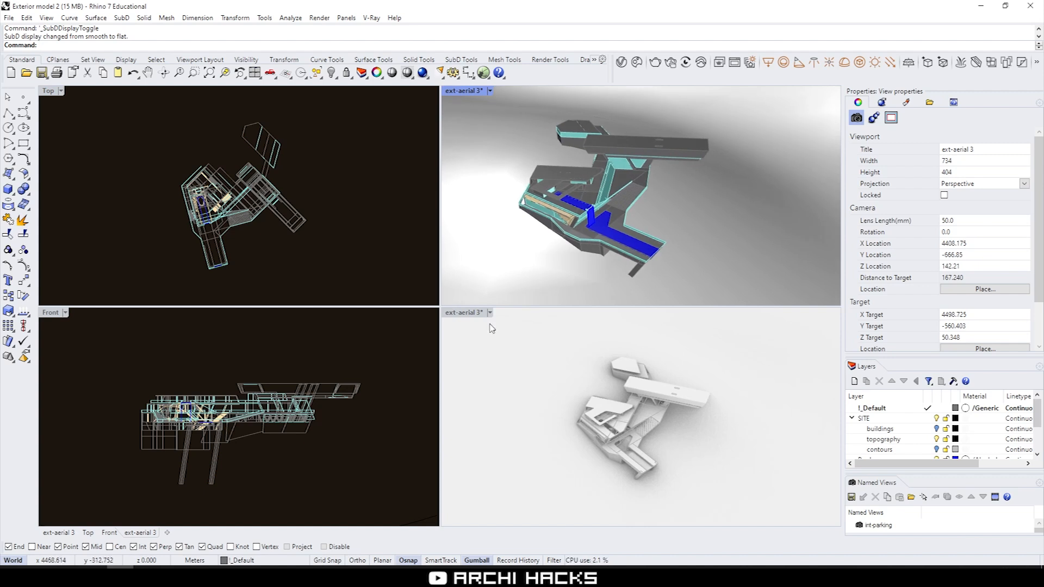
click(471, 318)
click(491, 314)
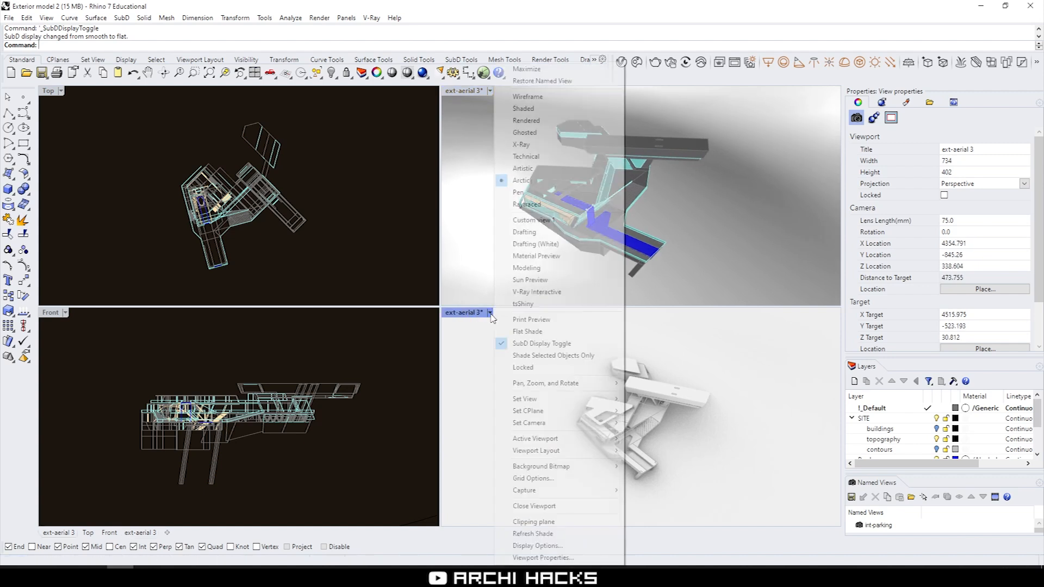
click(538, 367)
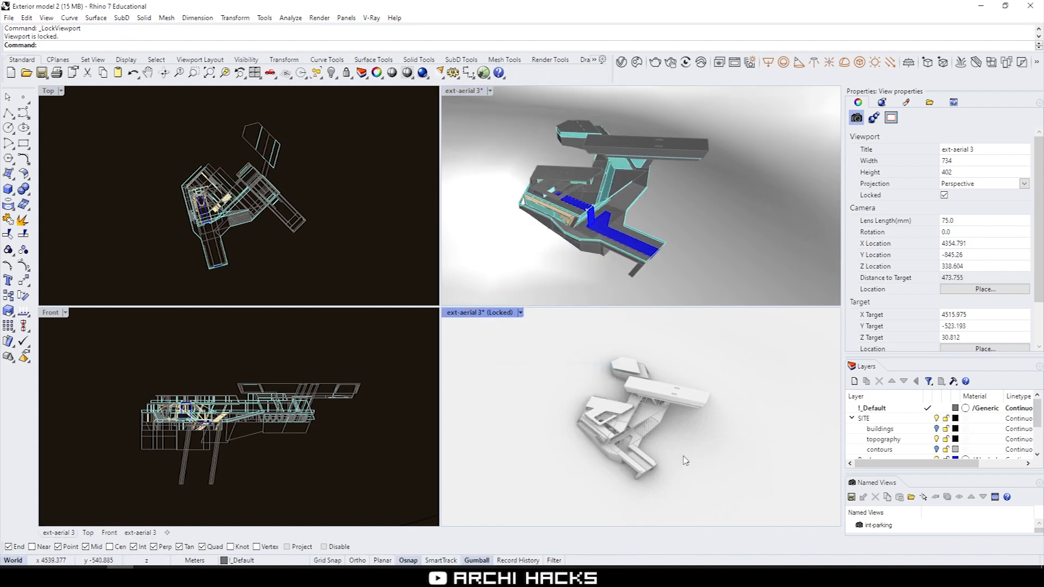
click(705, 405)
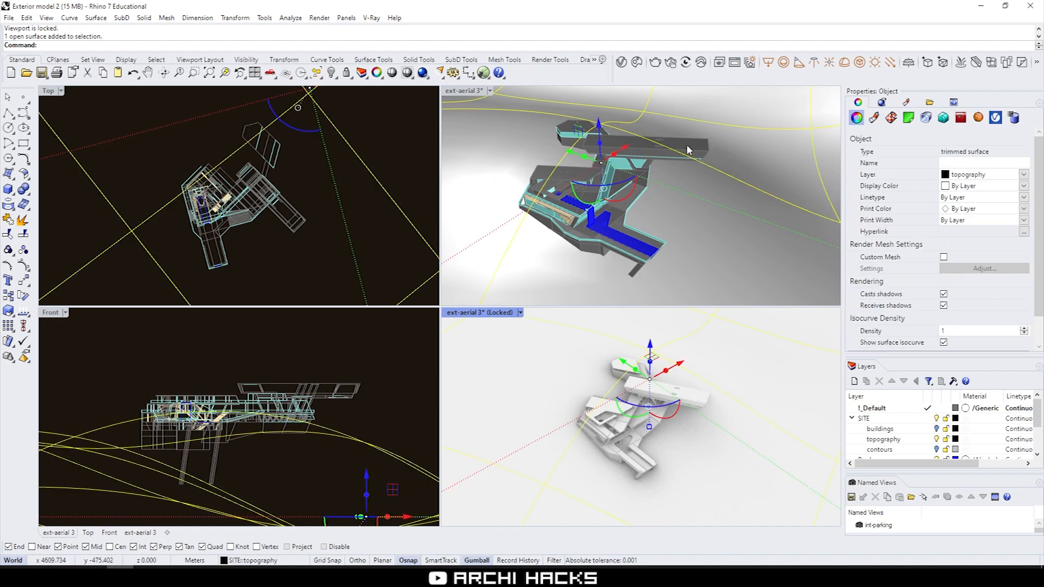
key(Escape)
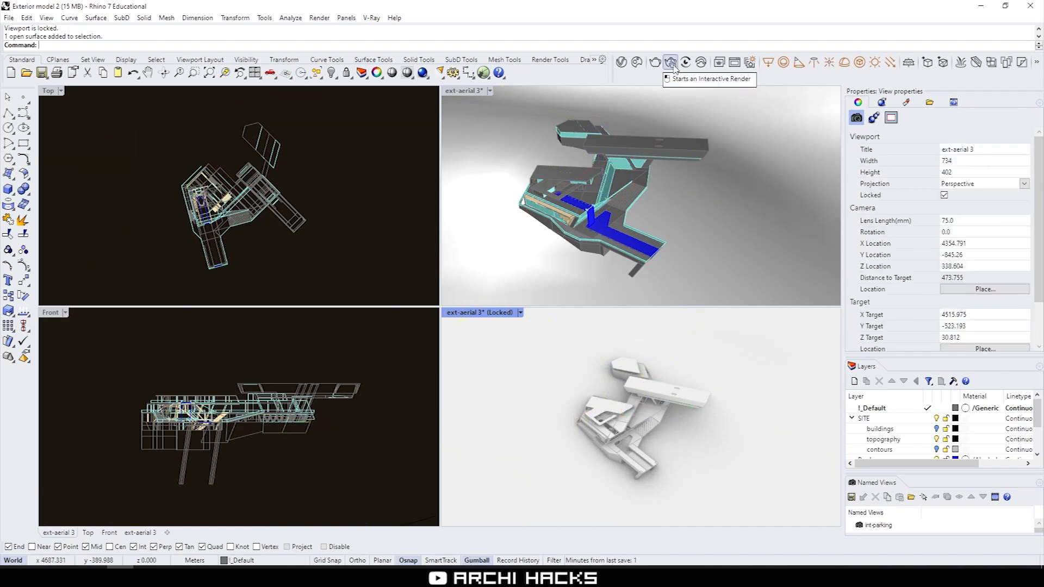
click(670, 63)
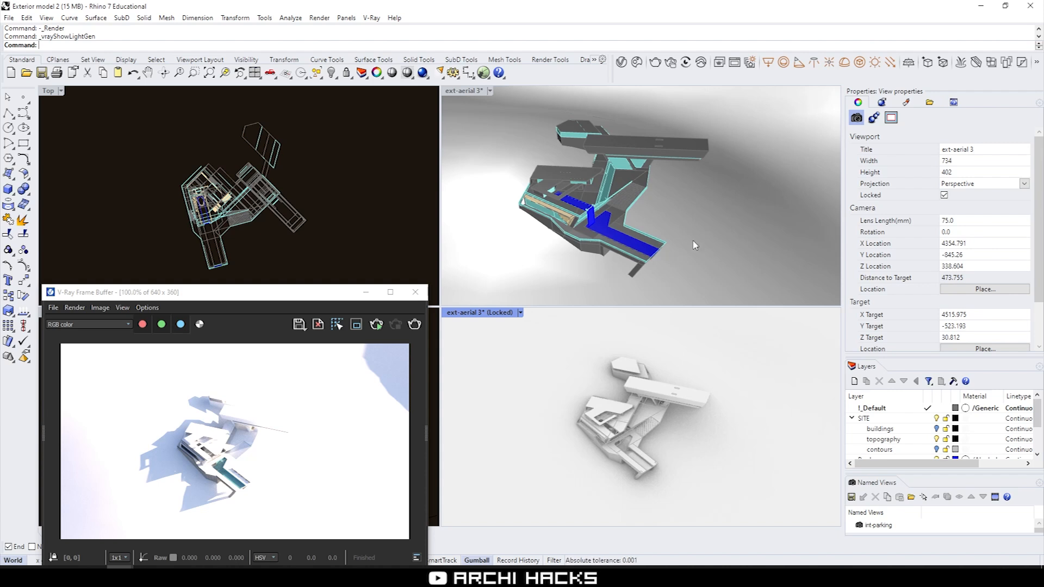
- Generate 24 exterior Sun & Sky lighting variants with V-Ray Light Gen
click(750, 64)
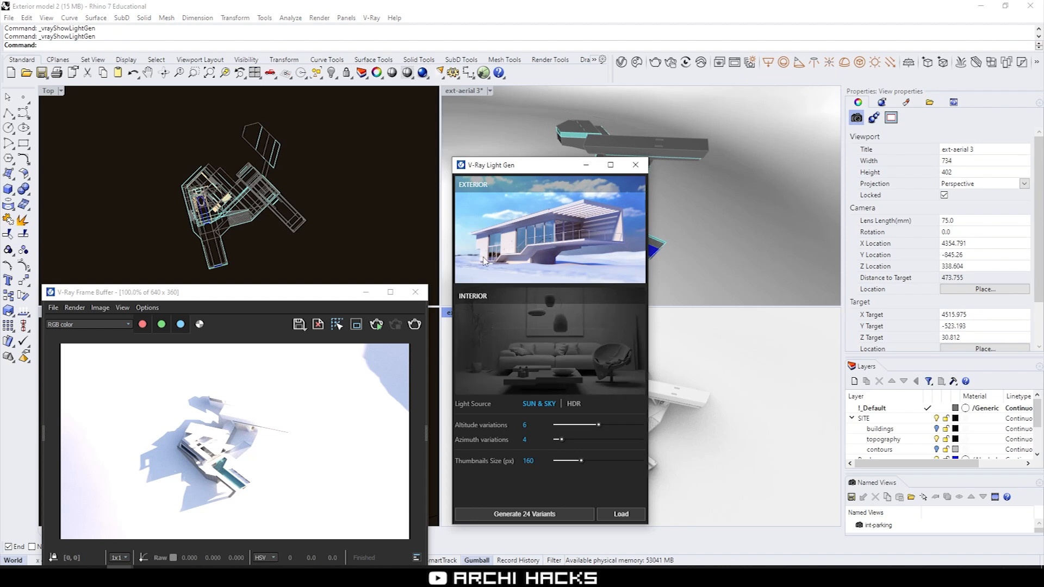
click(535, 439)
click(484, 429)
click(532, 513)
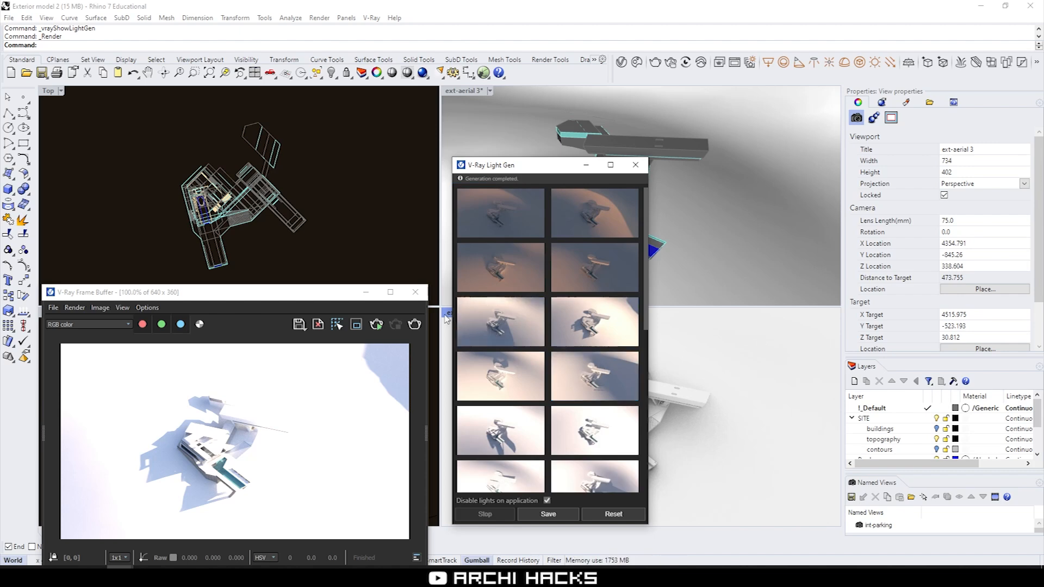
- Restart the V-Ray interactive render and preview several Light Gen variants in it, from dusk to brighter sunlight
click(672, 64)
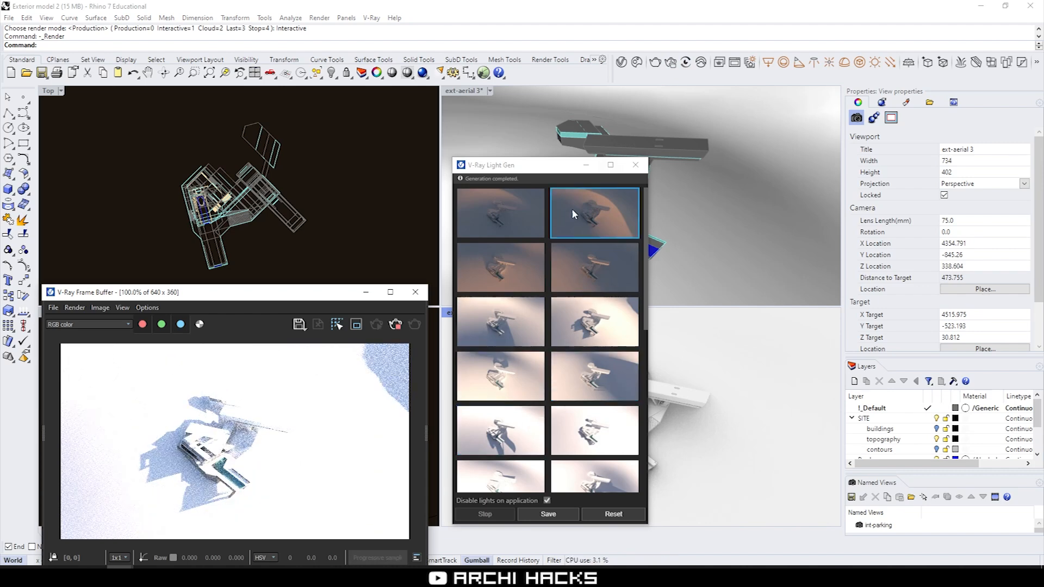
click(609, 220)
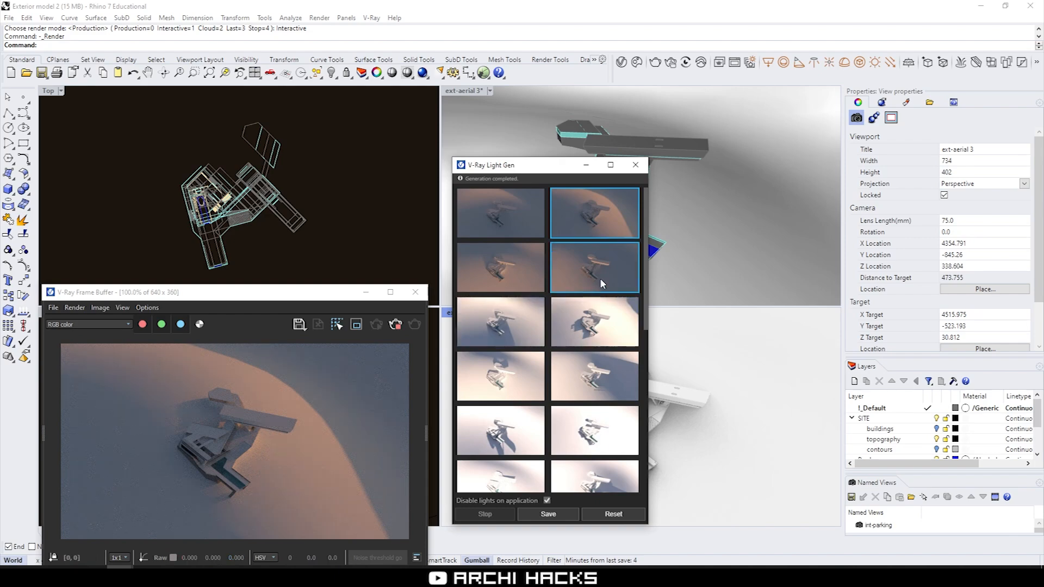
click(601, 325)
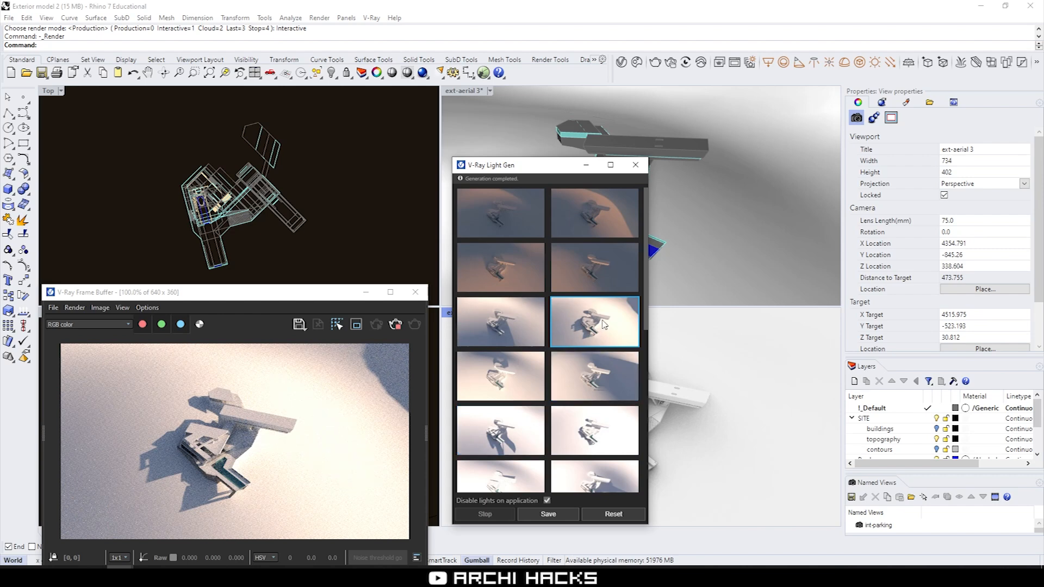
scroll(618, 379, down, 2)
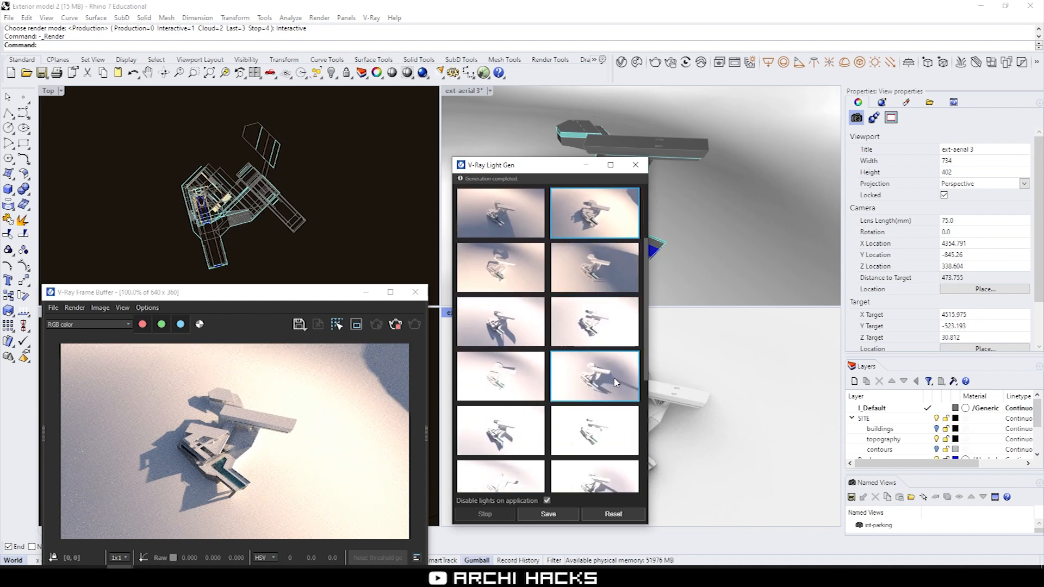
click(596, 271)
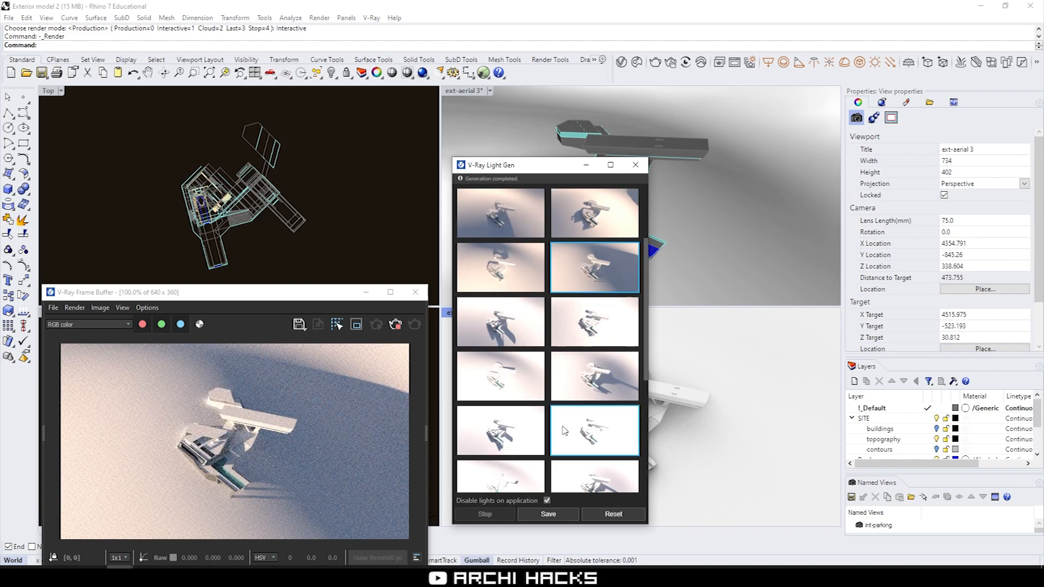
scroll(466, 396, up, 1)
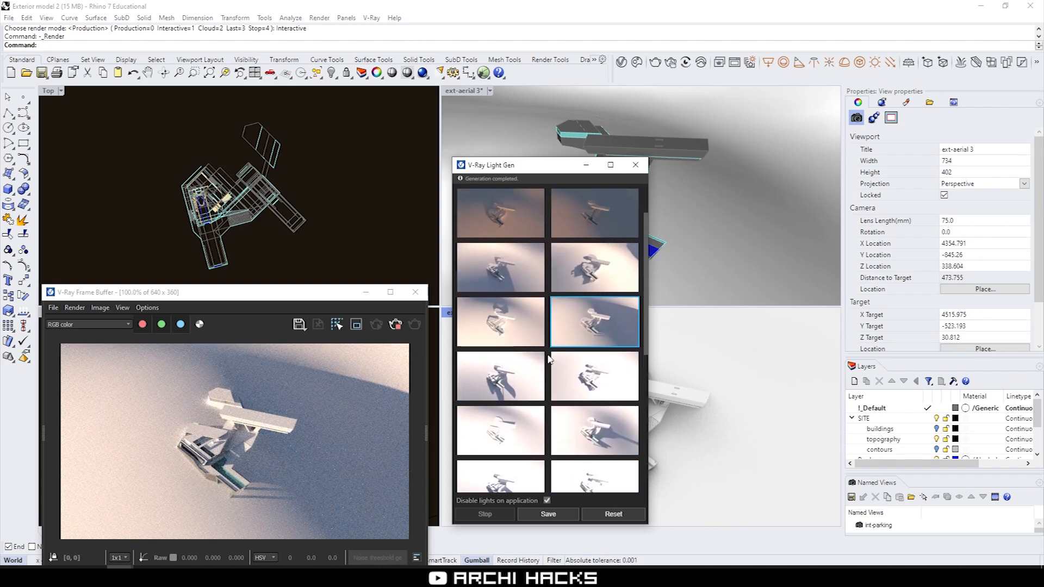
scroll(517, 375, up, 1)
click(515, 341)
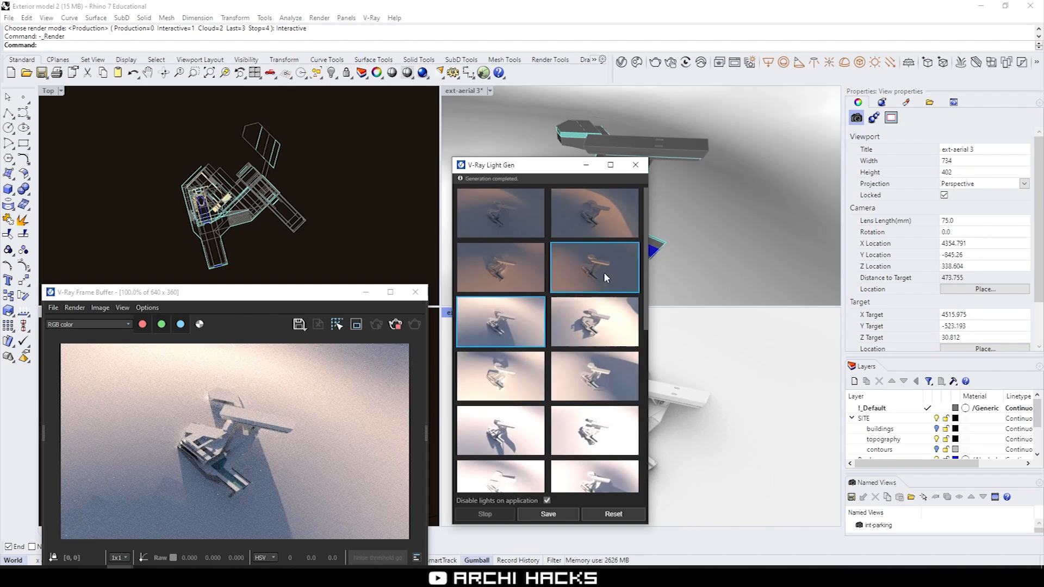
- Apply the warm sunlit variant in the third row, second column, and close Light Gen
scroll(606, 278, down, 3)
click(632, 384)
scroll(603, 348, up, 2)
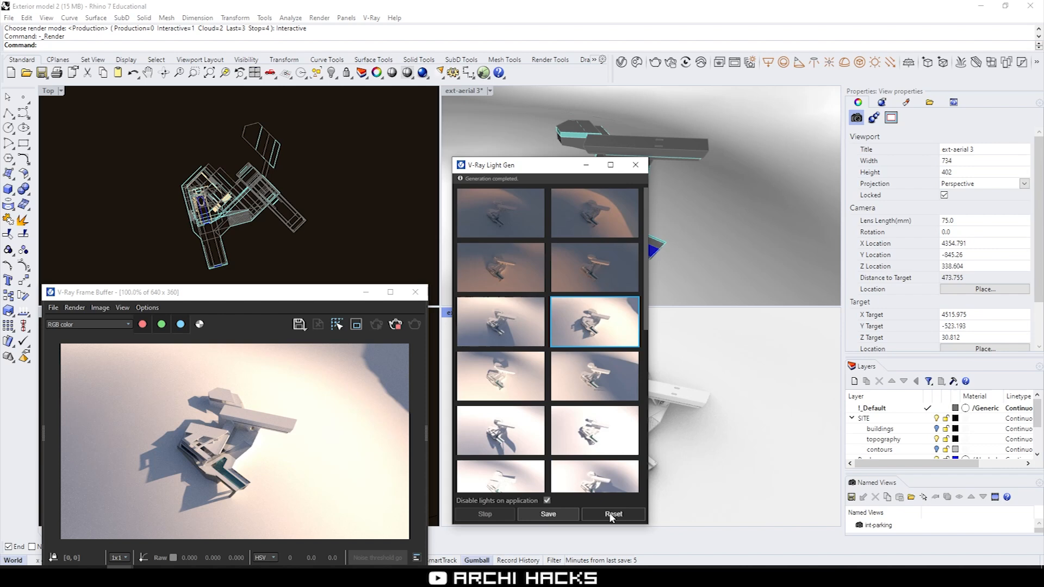
click(635, 166)
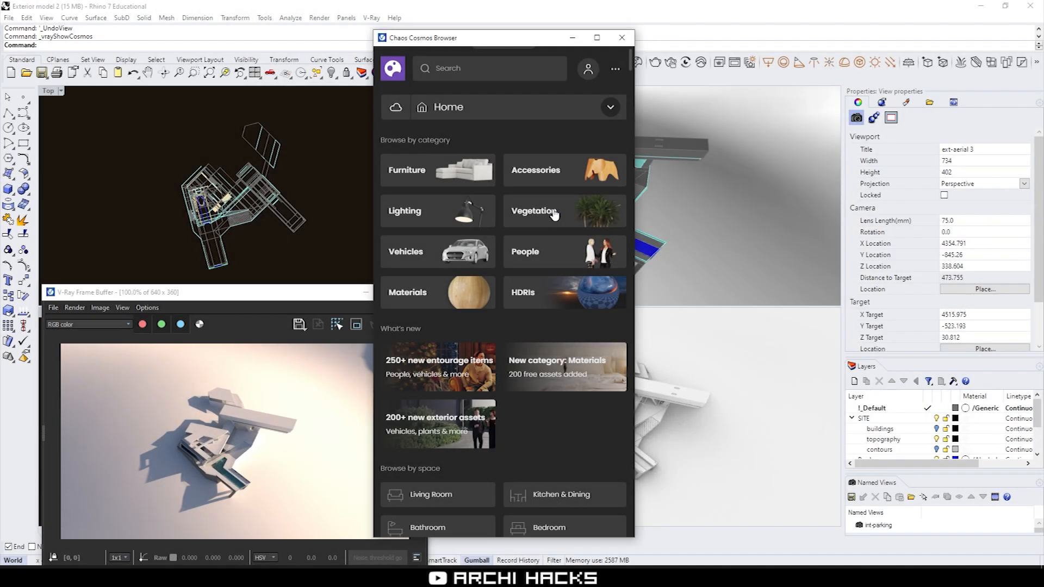
- Browse the online Vegetation models in the Chaos Cosmos library for trees and plants suited to the scene
click(555, 214)
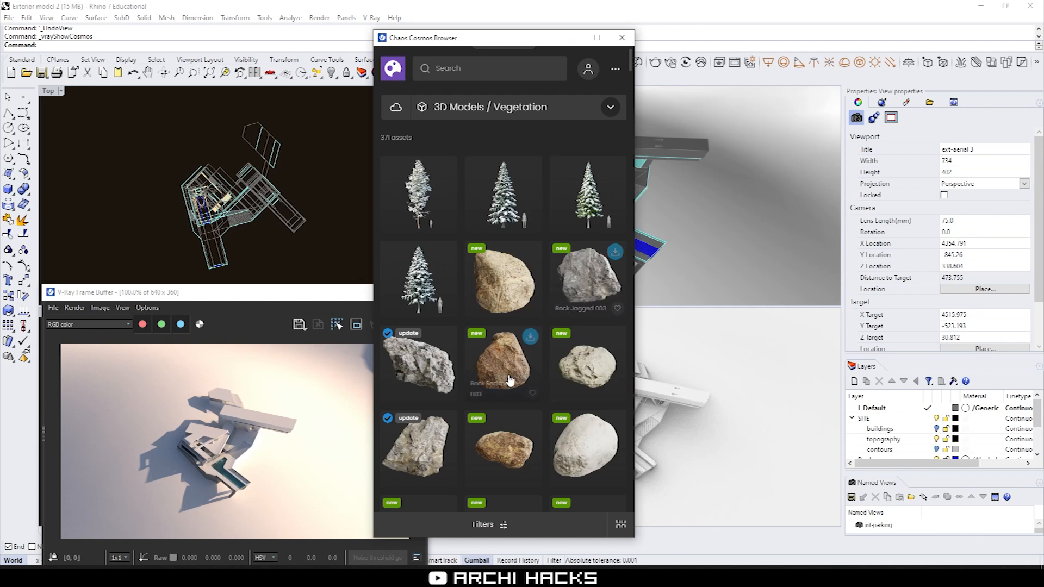
scroll(571, 316, down, 5)
scroll(526, 427, up, 5)
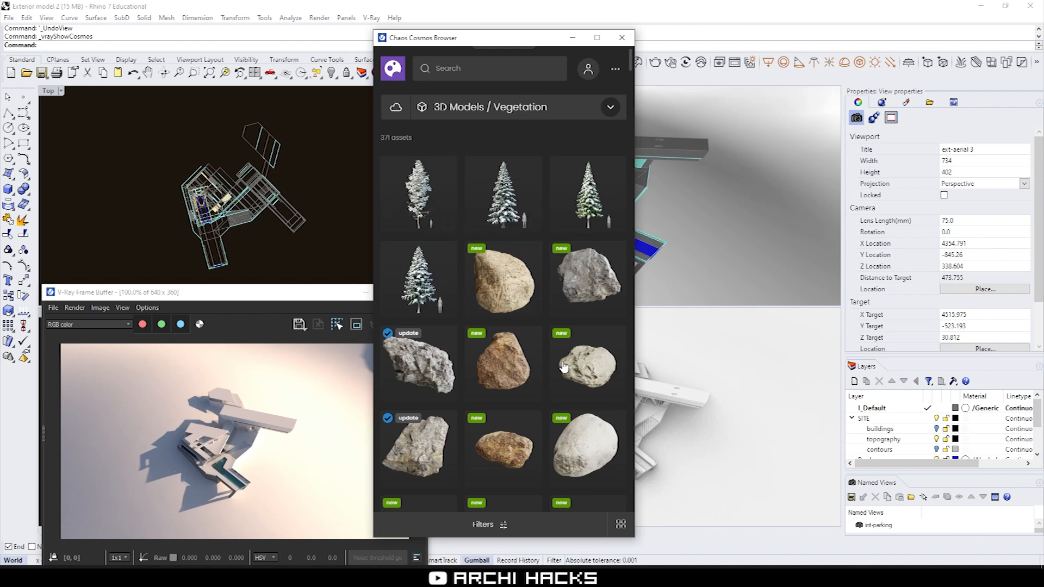
scroll(532, 422, down, 10)
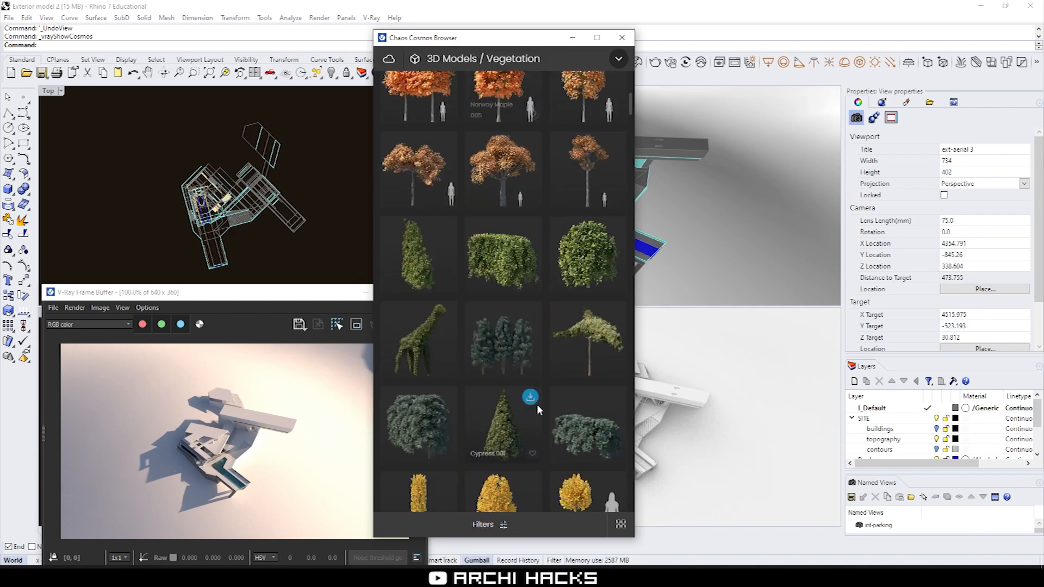
scroll(544, 353, down, 4)
scroll(554, 370, down, 5)
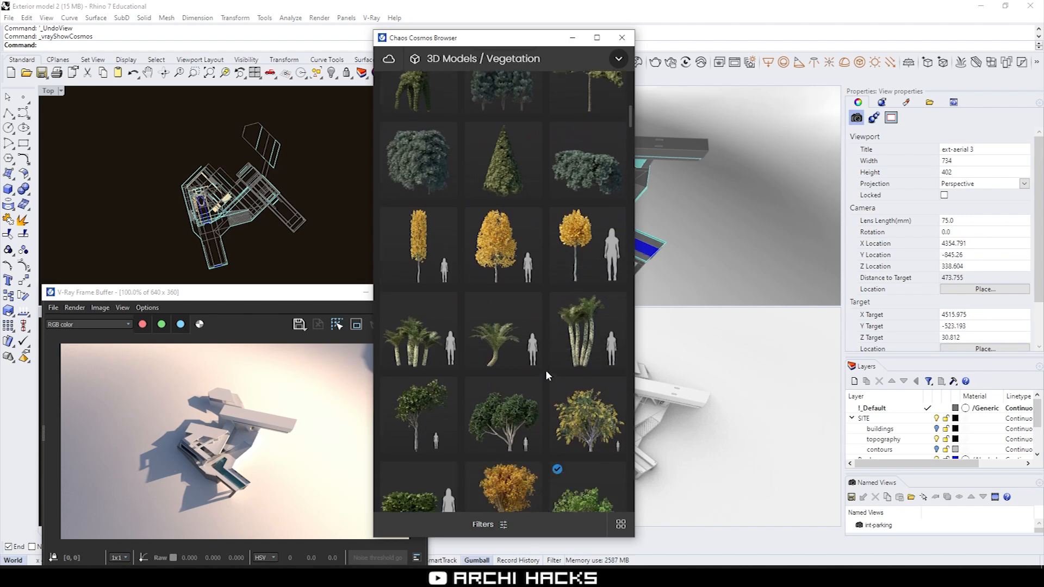
scroll(457, 431, down, 2)
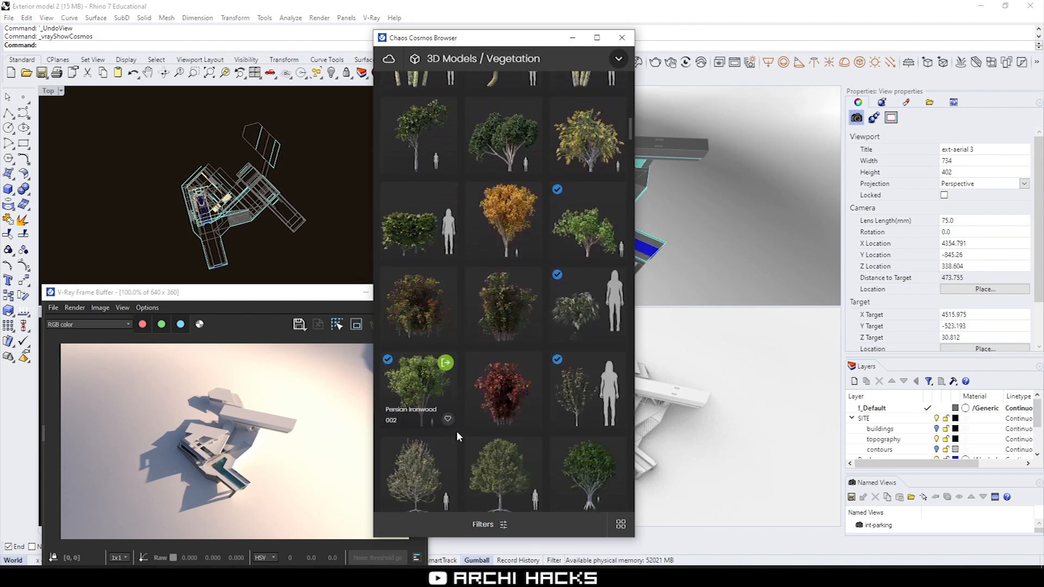
scroll(511, 431, down, 1)
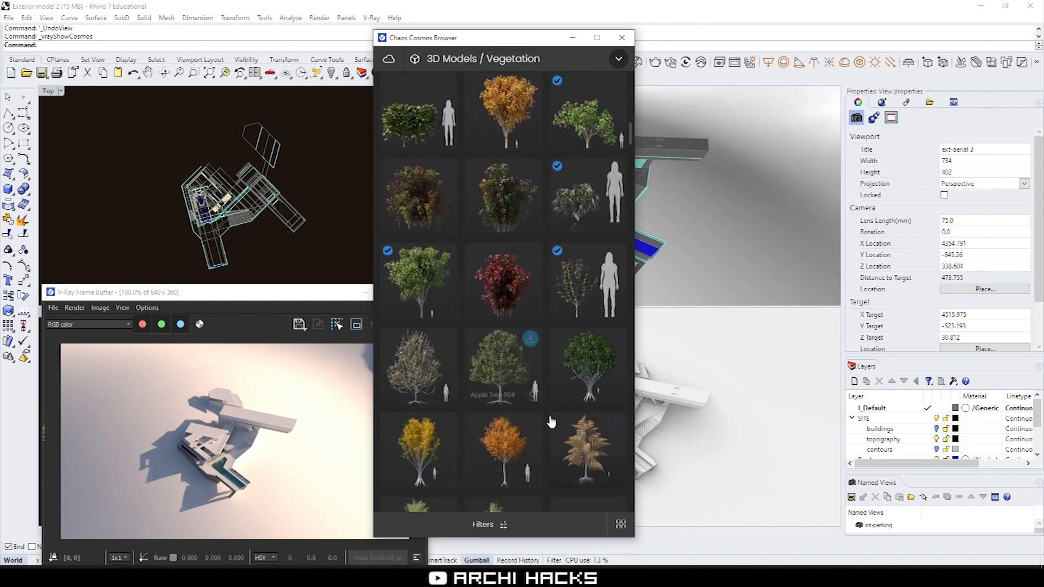
scroll(547, 416, down, 2)
scroll(534, 445, down, 4)
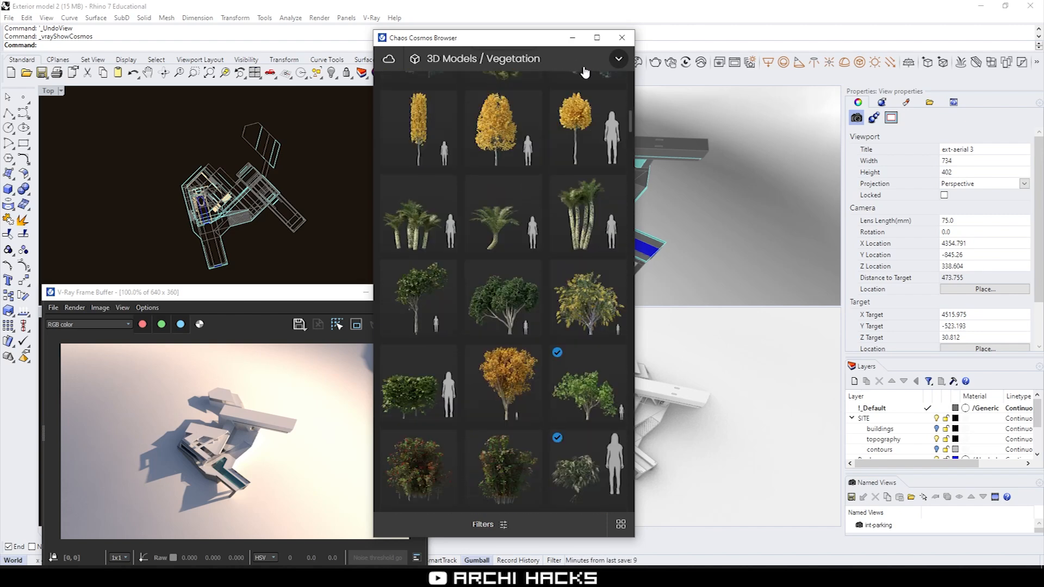
- Restrict the Chaos Cosmos Vegetation models to the downloaded assets
click(620, 60)
click(510, 60)
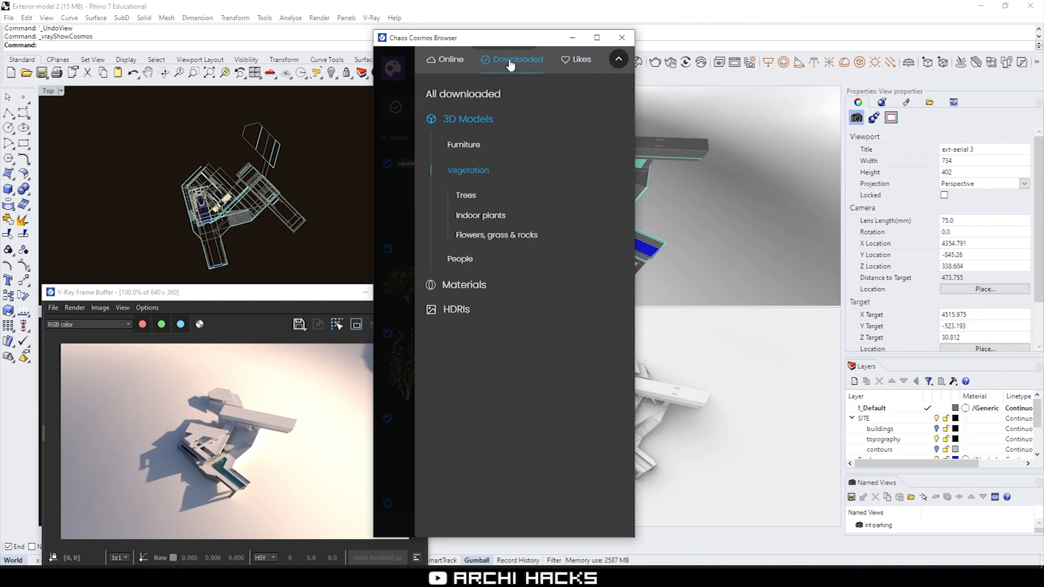
click(619, 61)
scroll(527, 465, down, 2)
- Import Persian Ironwood 002 and place it with the Near snap at the outer end of the upper long volume's roof
mouse_move(532, 163)
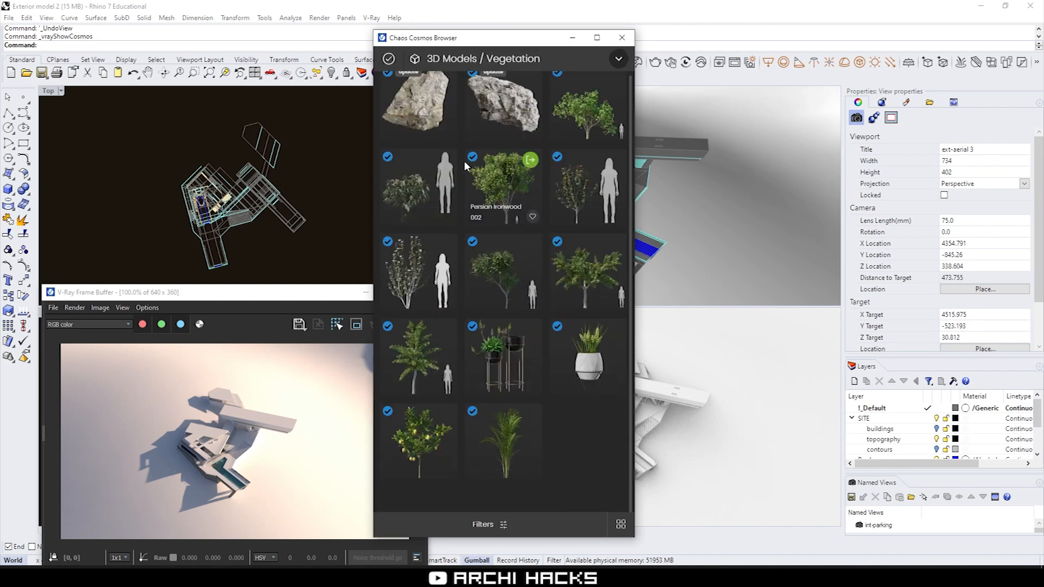
click(531, 161)
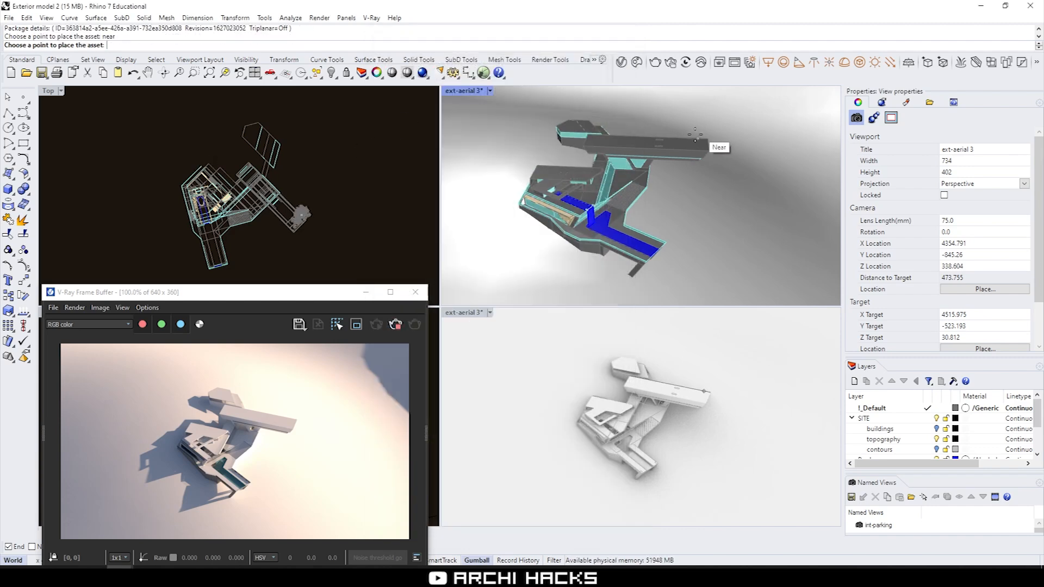
click(695, 134)
- Import Curry Tree 001 and place it with the Near snap on the upper volume's roof edge, just inward of the first tree
mouse_move(491, 282)
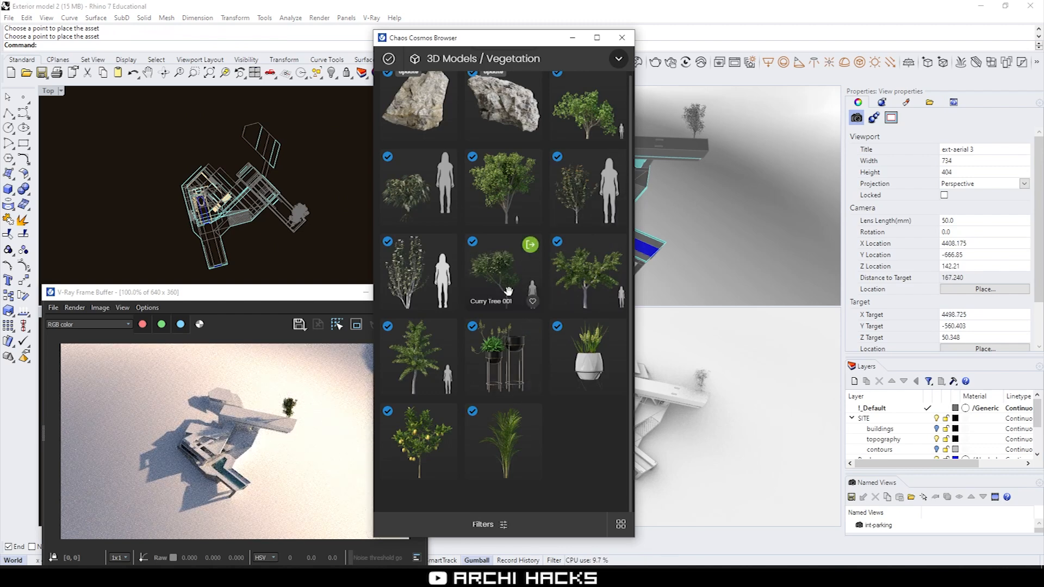
mouse_move(513, 182)
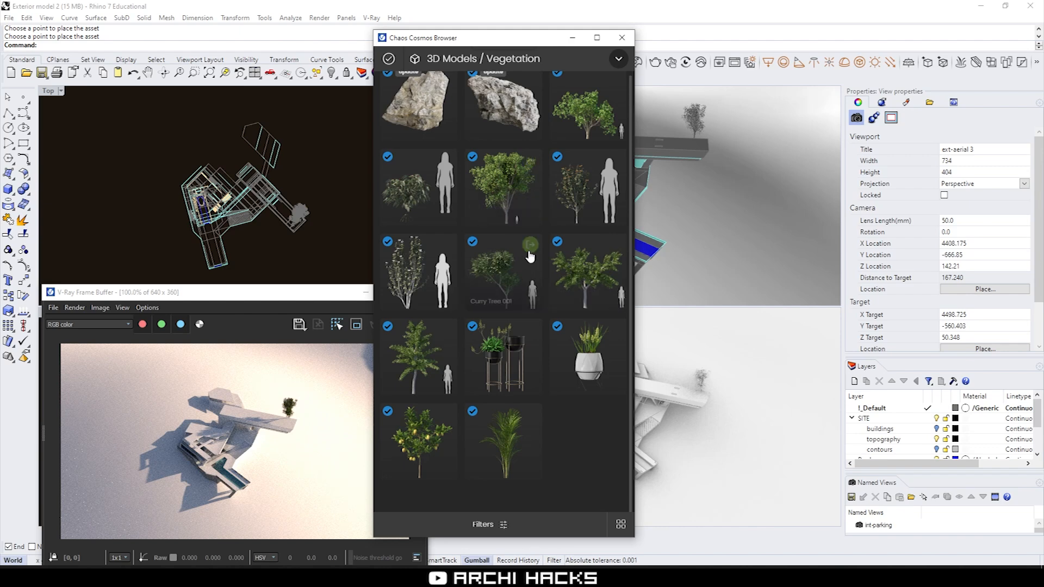
click(531, 244)
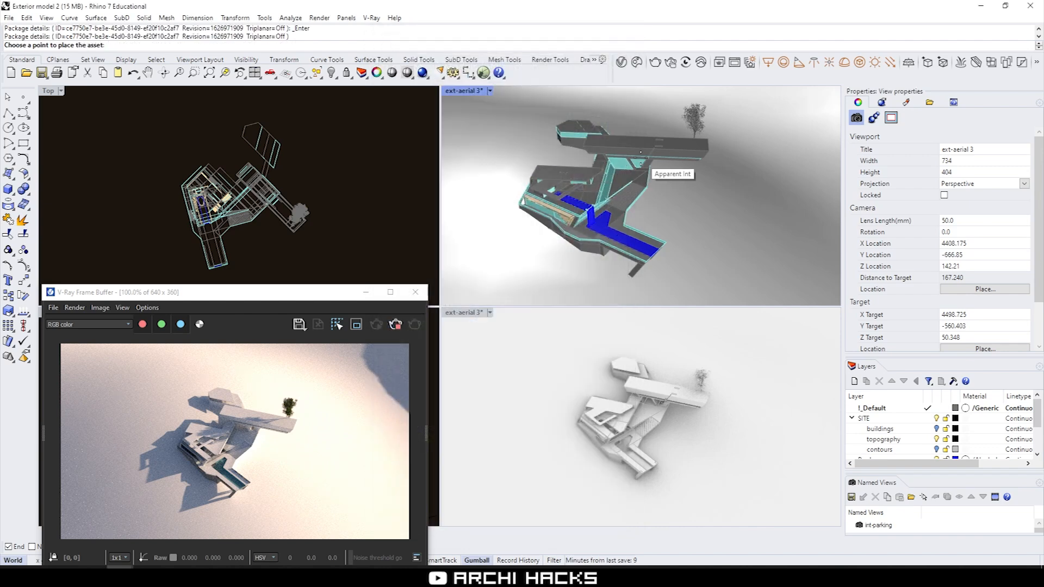
text(near)
key(Return)
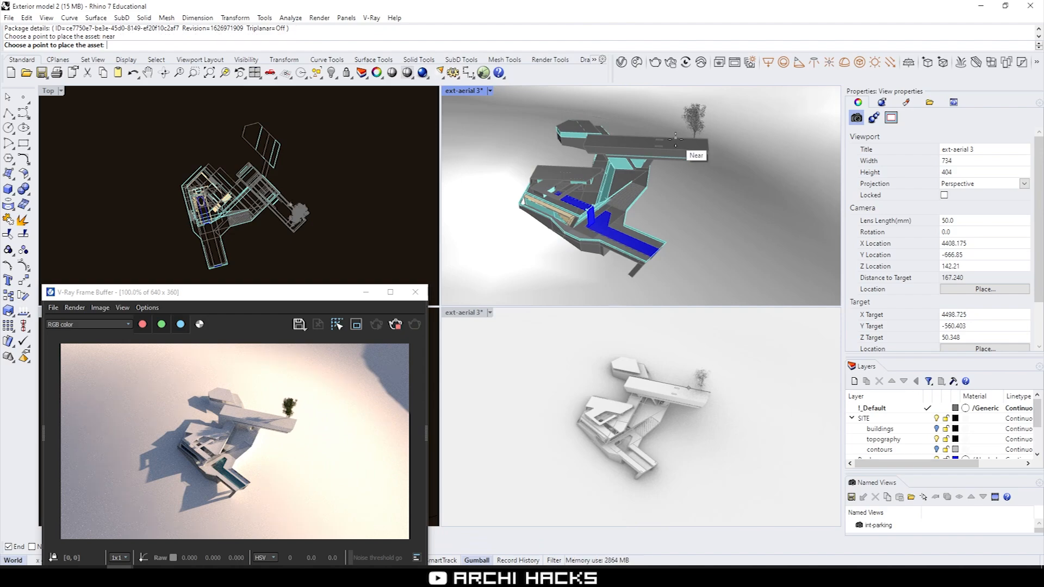
click(675, 140)
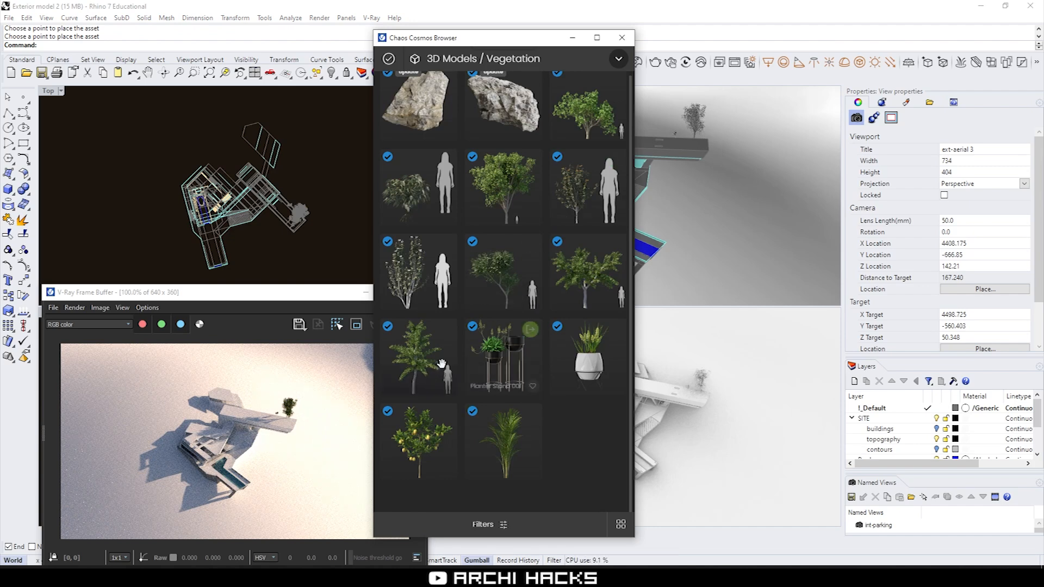
- Import another downloaded tree and place it with the Near snap on the upper volume's roof, inward of the others; close Chaos Cosmos
scroll(506, 244, up, 2)
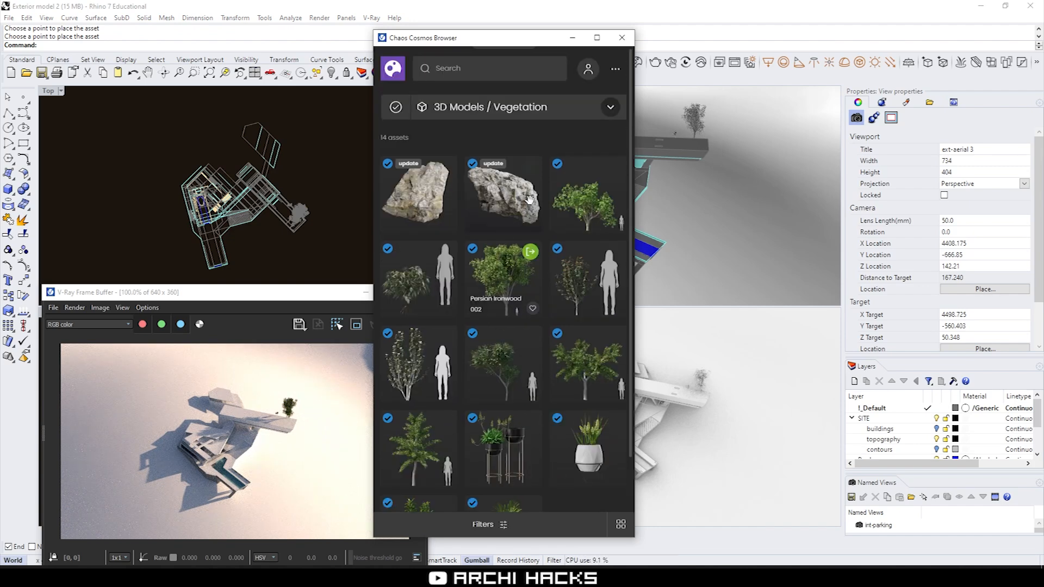
click(615, 168)
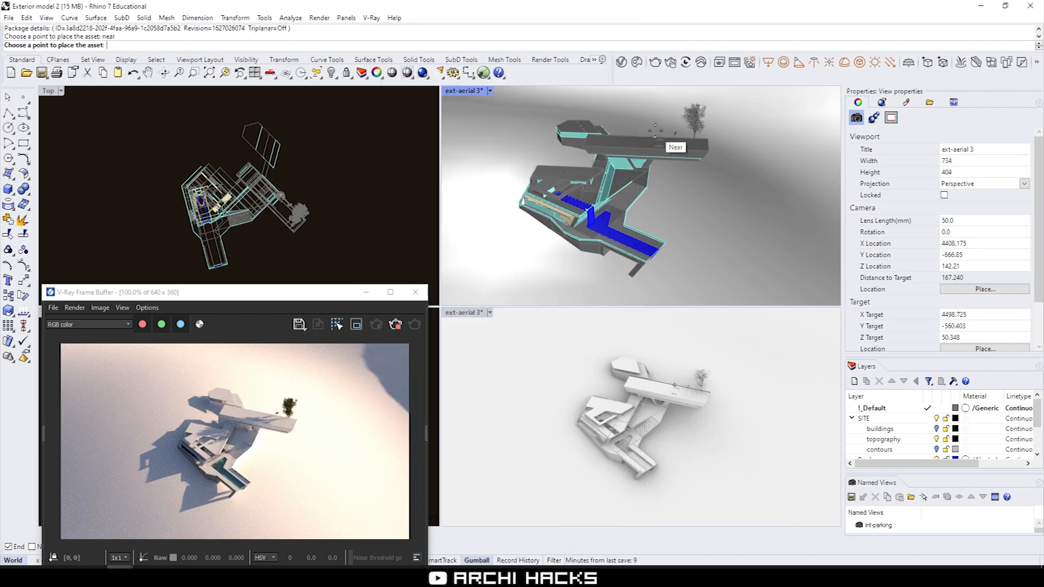
click(663, 136)
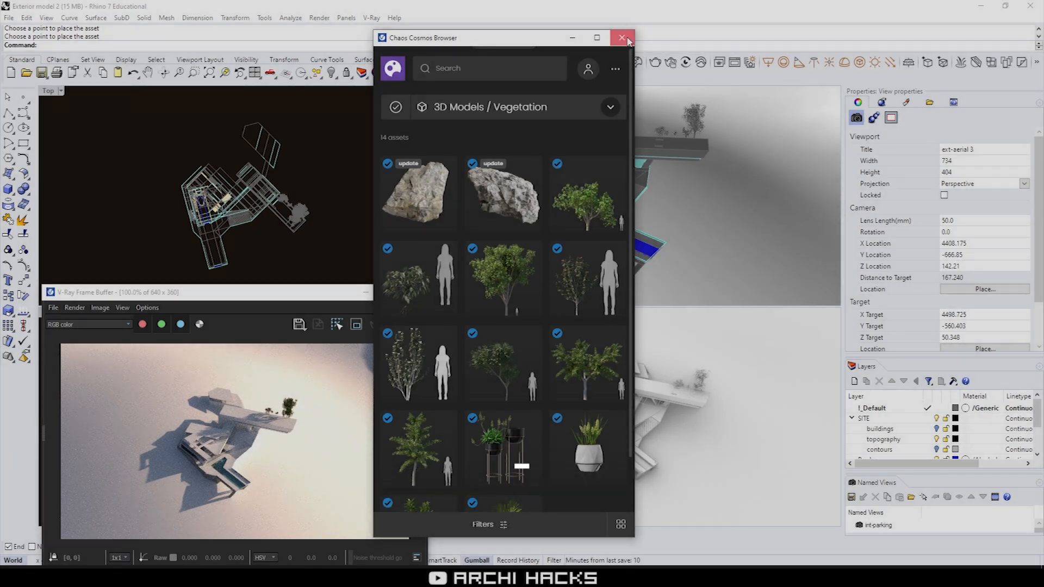
click(622, 38)
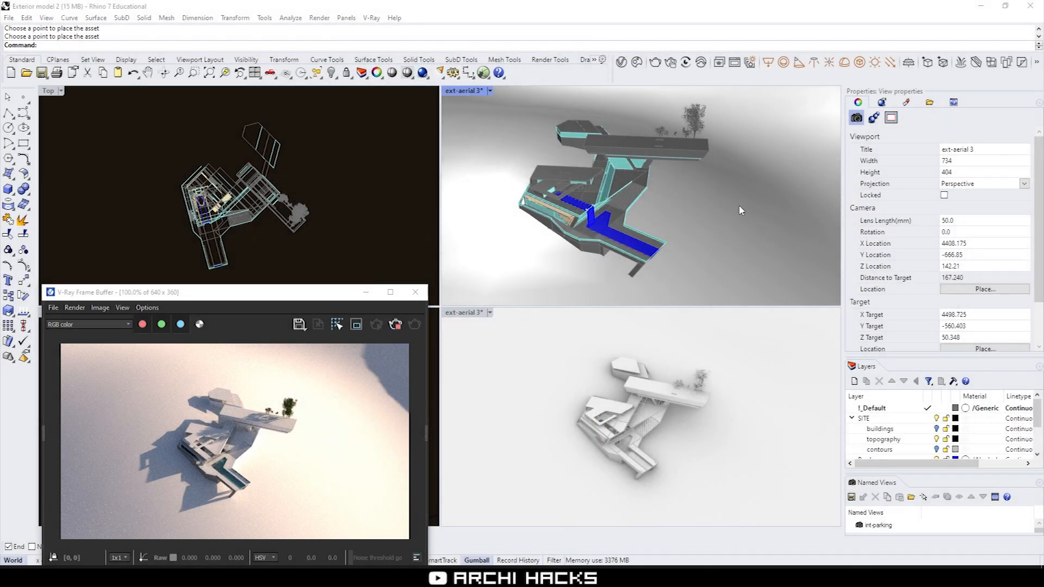
- Create a V-Ray Scatter geometry in the Asset Editor
right_drag(739, 205, 665, 214)
scroll(657, 212, down, 4)
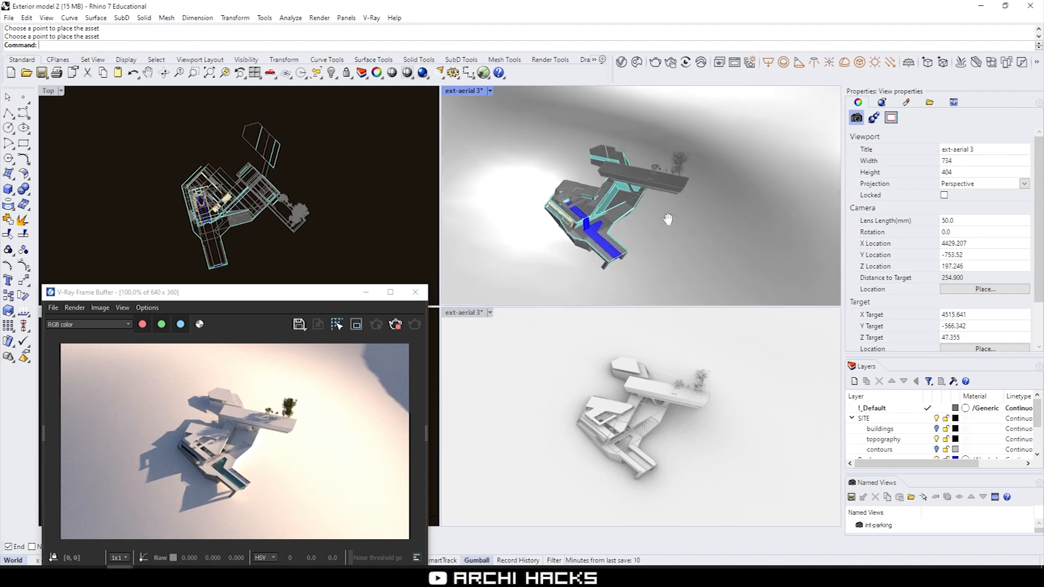
click(623, 64)
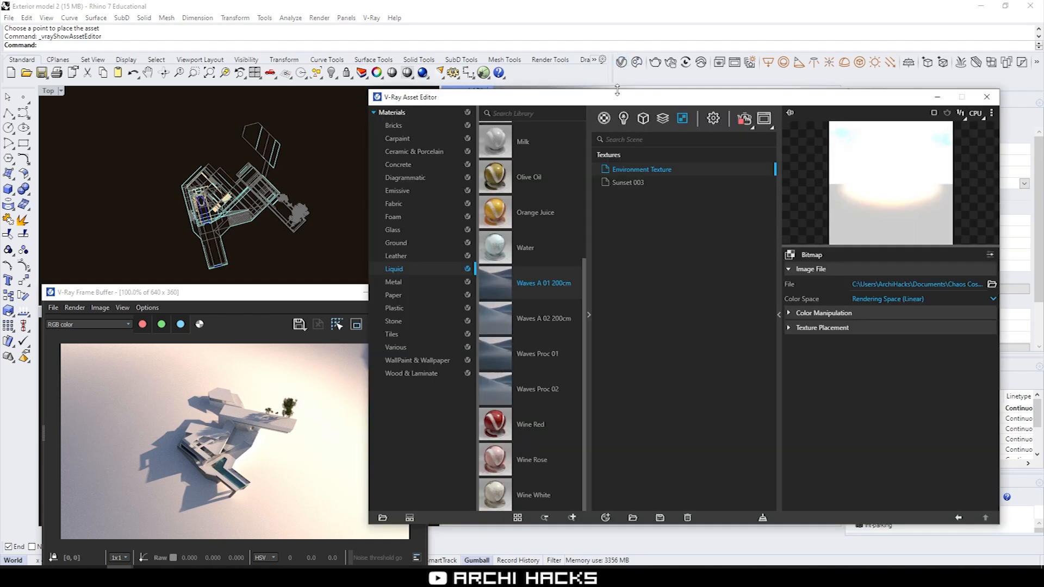
click(644, 121)
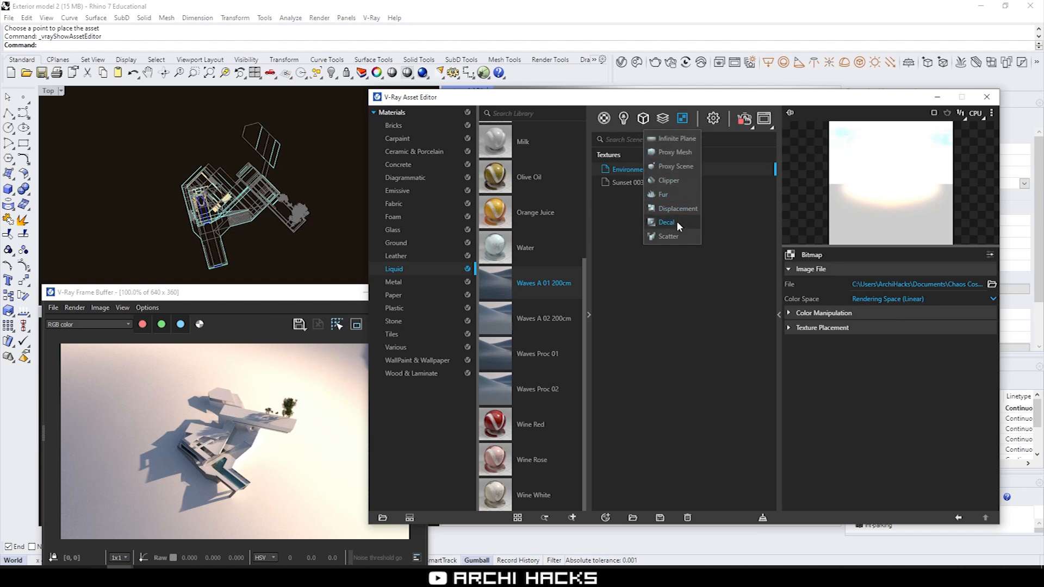
click(680, 235)
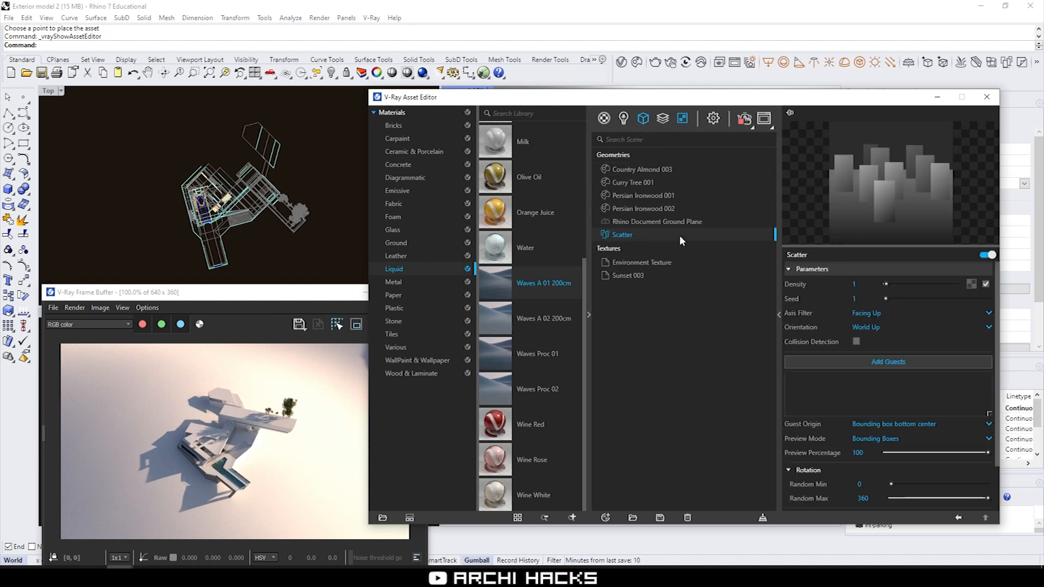
- Add the trees placed on the upper volume's roof as guests of the Scatter
drag(743, 101, 461, 250)
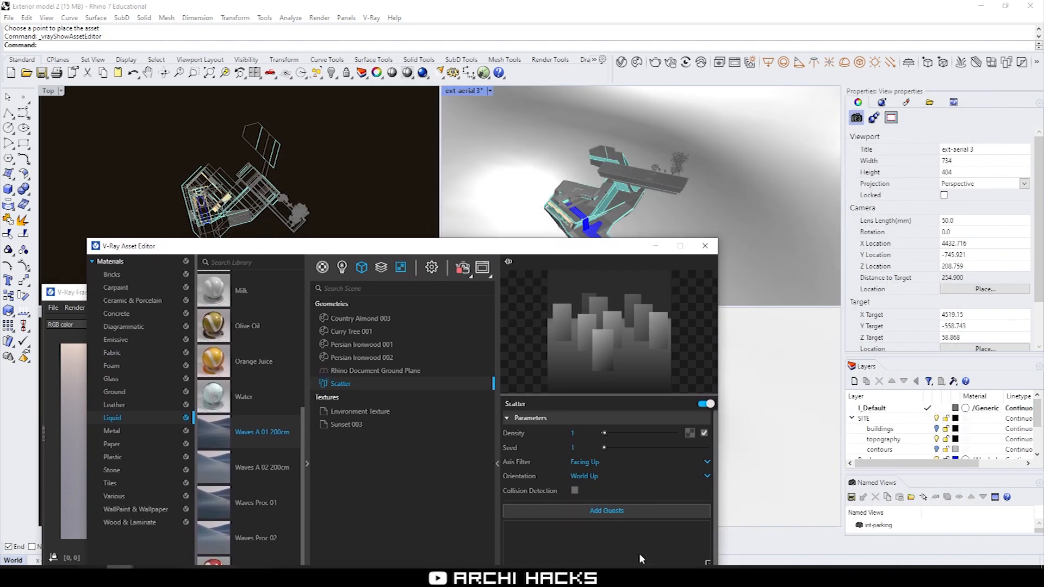
click(624, 512)
click(655, 169)
click(673, 173)
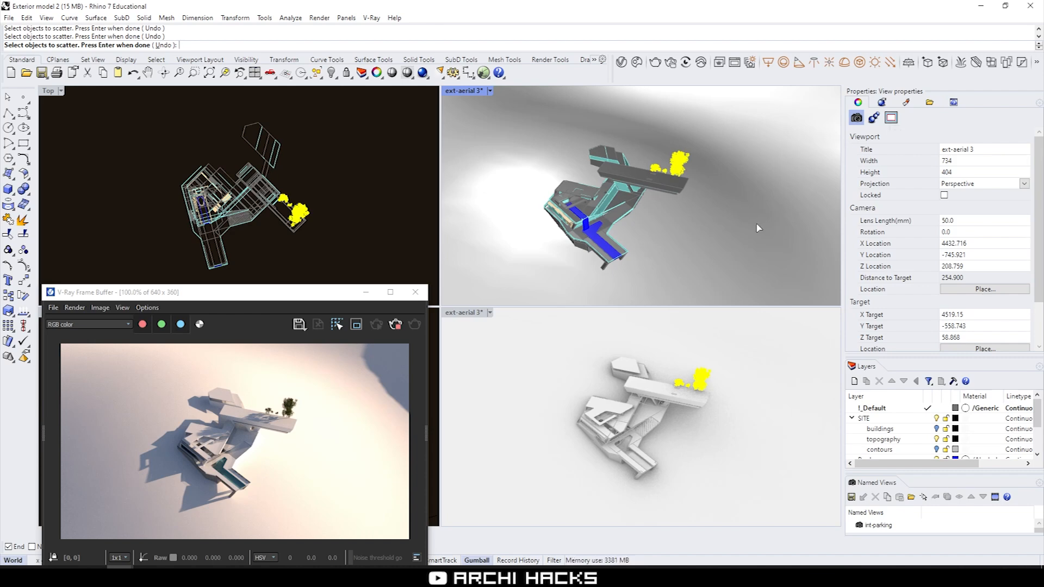
key(Return)
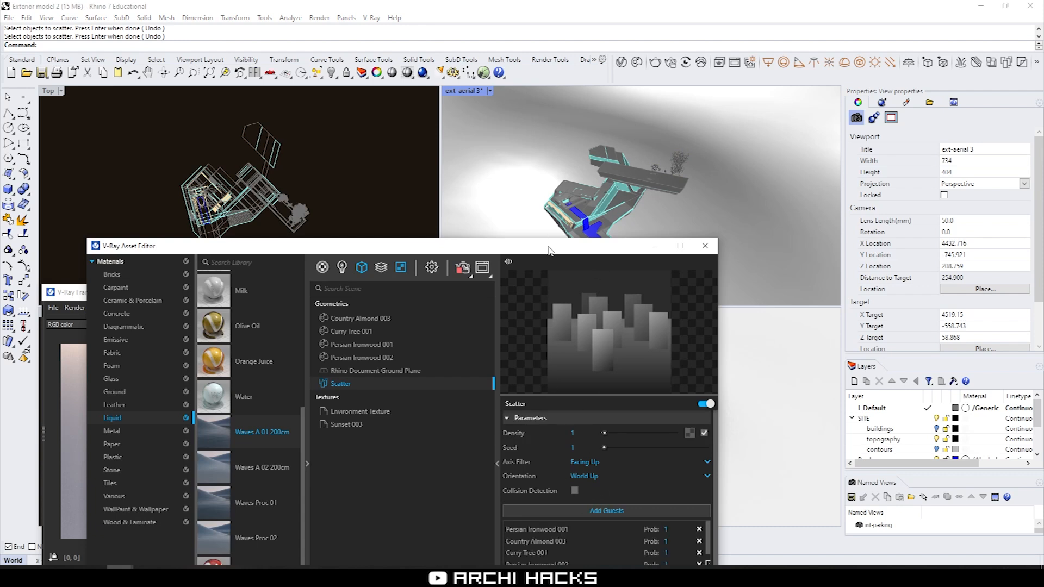
drag(548, 251, 526, 180)
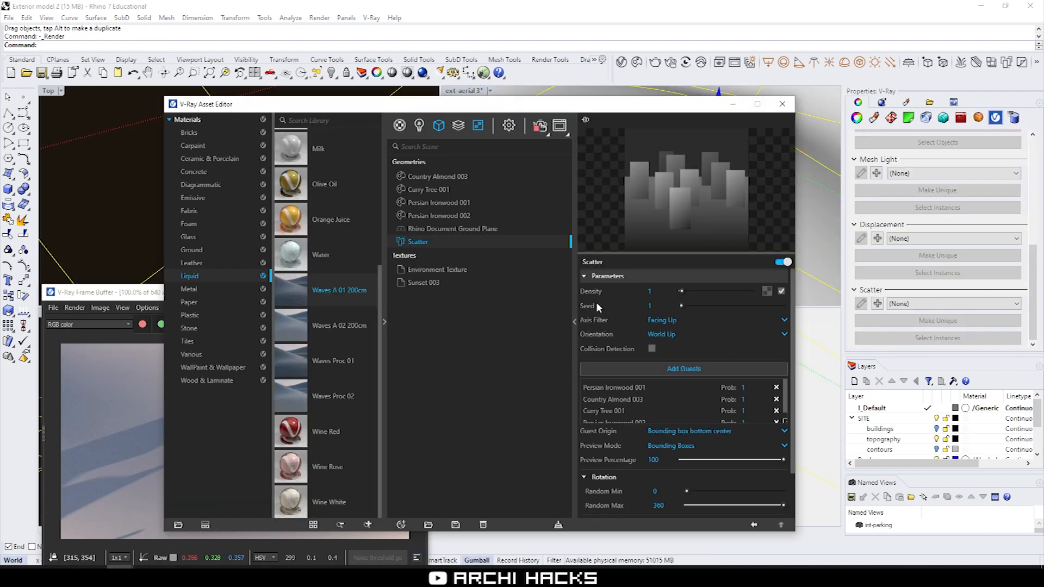
- Set the Scatter density to 0.001
mouse_move(621, 292)
click(663, 291)
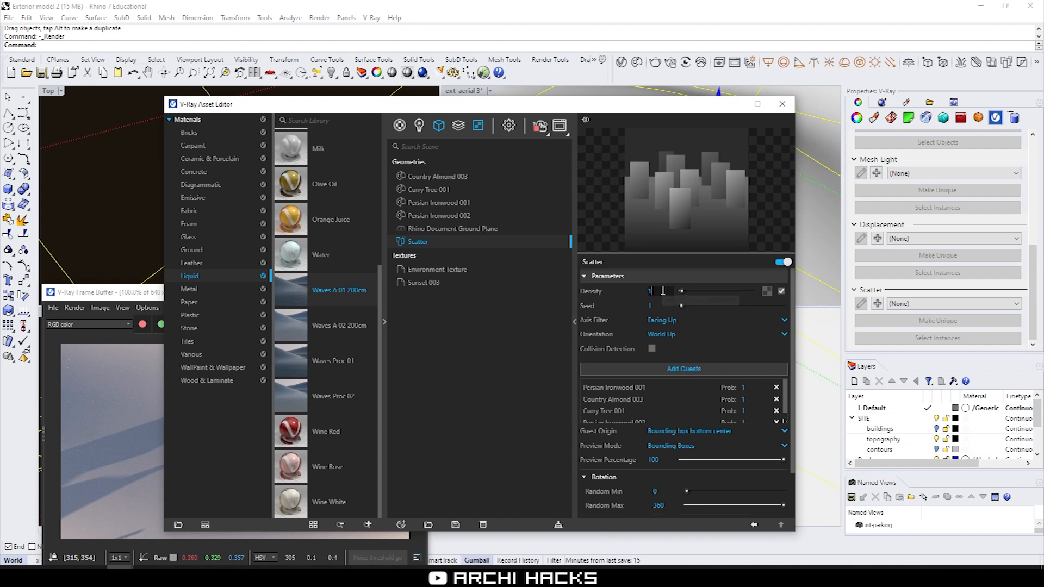
drag(628, 105, 617, 207)
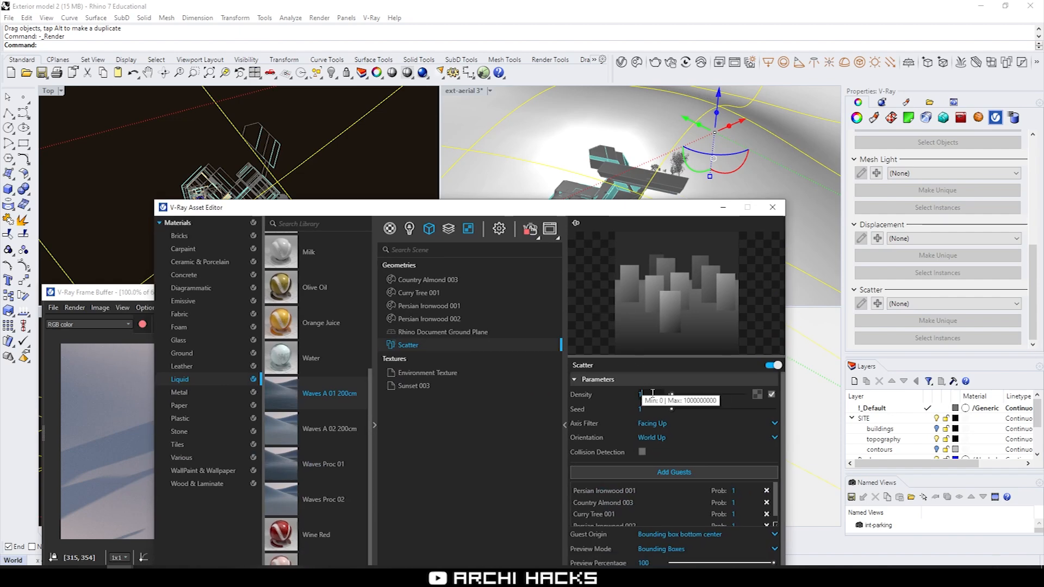
click(653, 395)
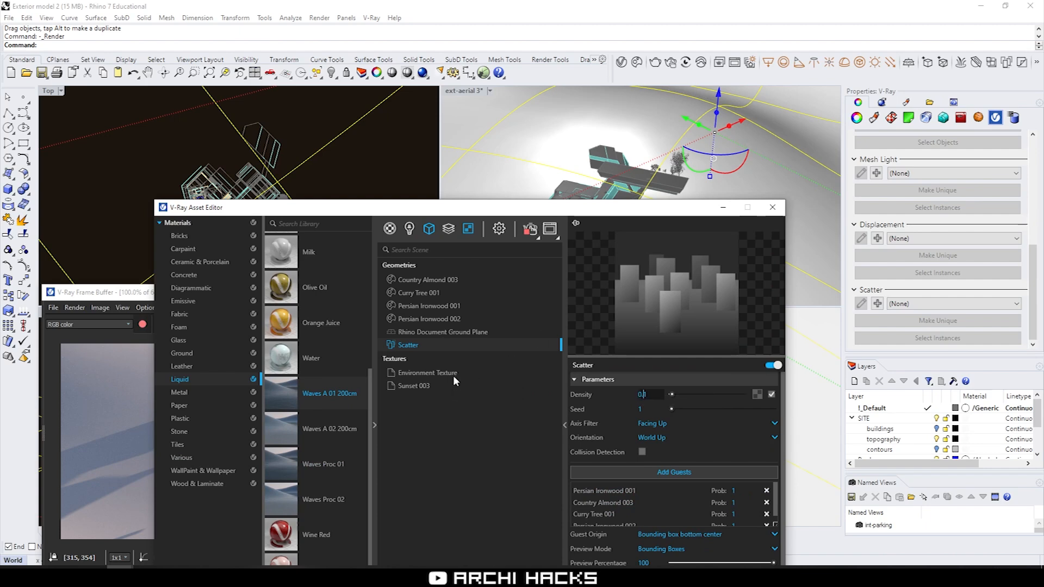
text(0001)
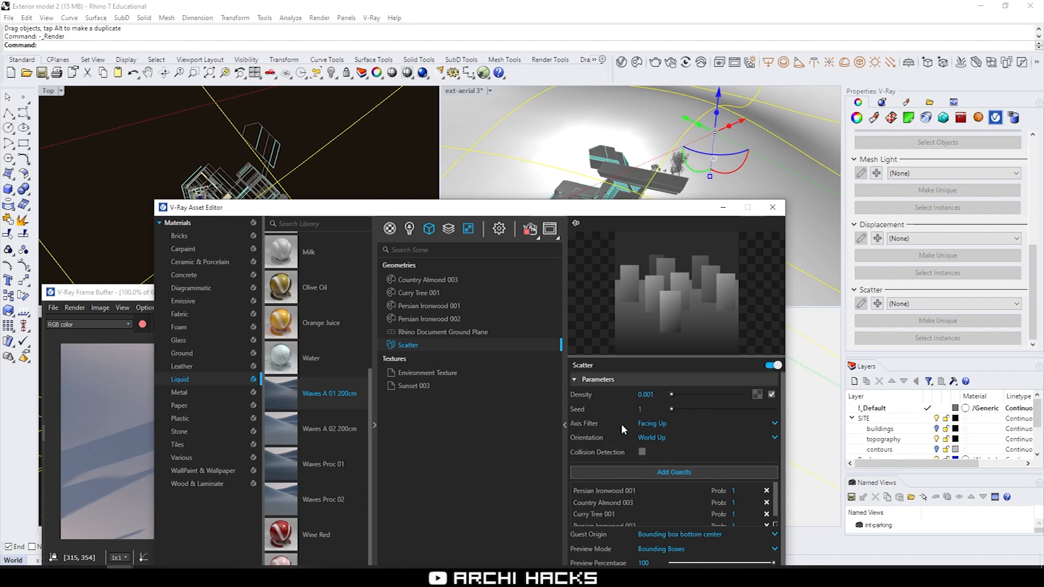
- Apply the Scatter to the selected topography surface and move the Asset Editor clear of the viewports
right_click(407, 345)
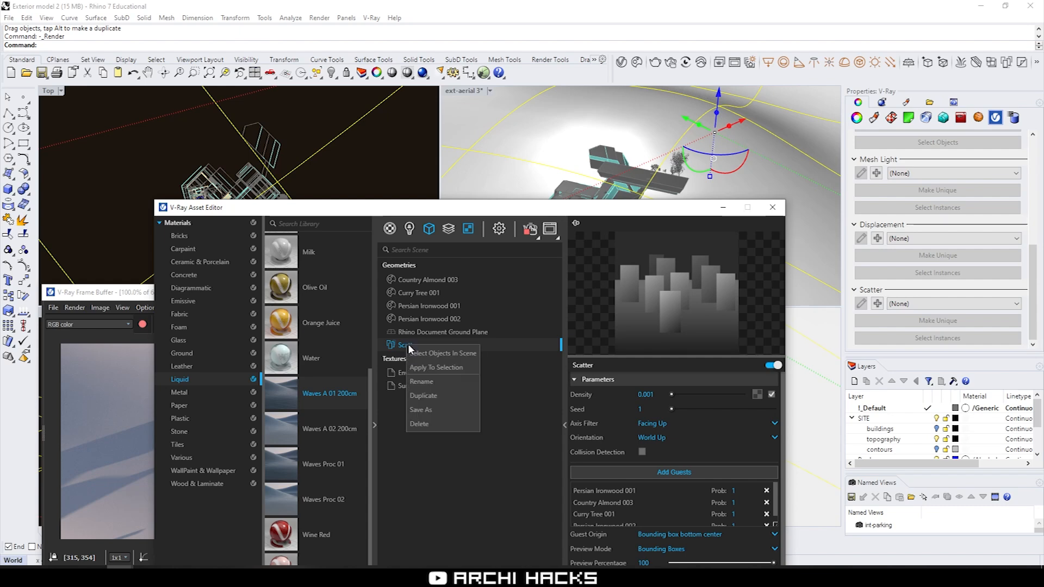
click(441, 372)
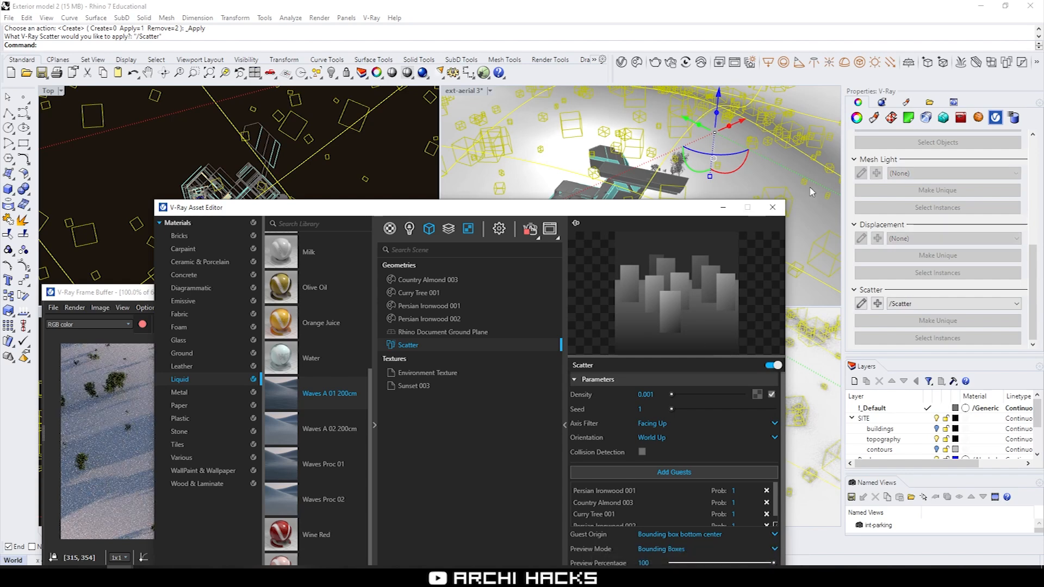
drag(652, 218, 909, 495)
- Hide the original guest trees standing on the upper volume's roof
right_drag(658, 215, 624, 231)
scroll(601, 193, down, 5)
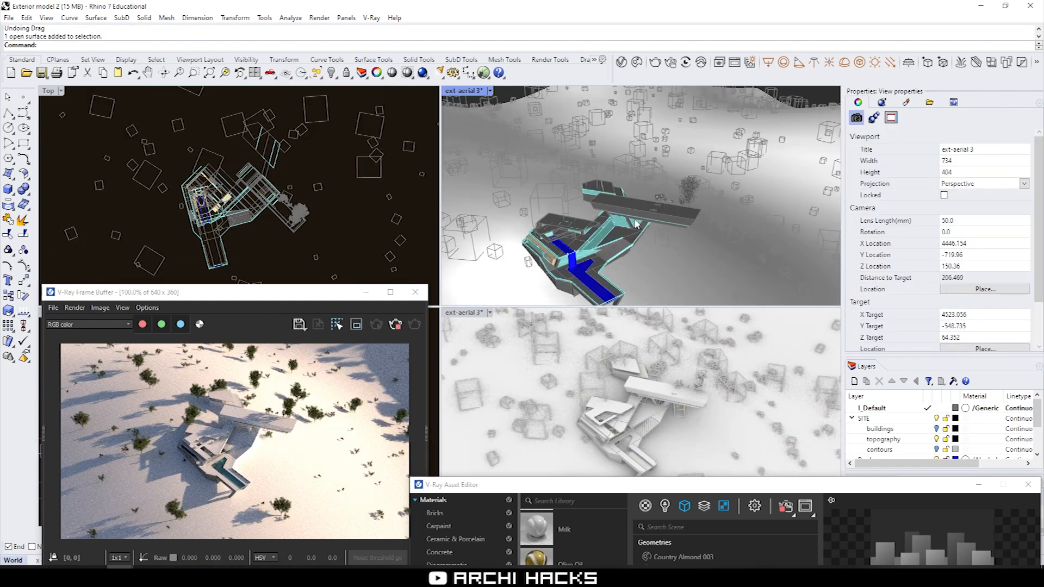
right_drag(655, 190, 670, 200)
scroll(670, 202, up, 5)
click(683, 207)
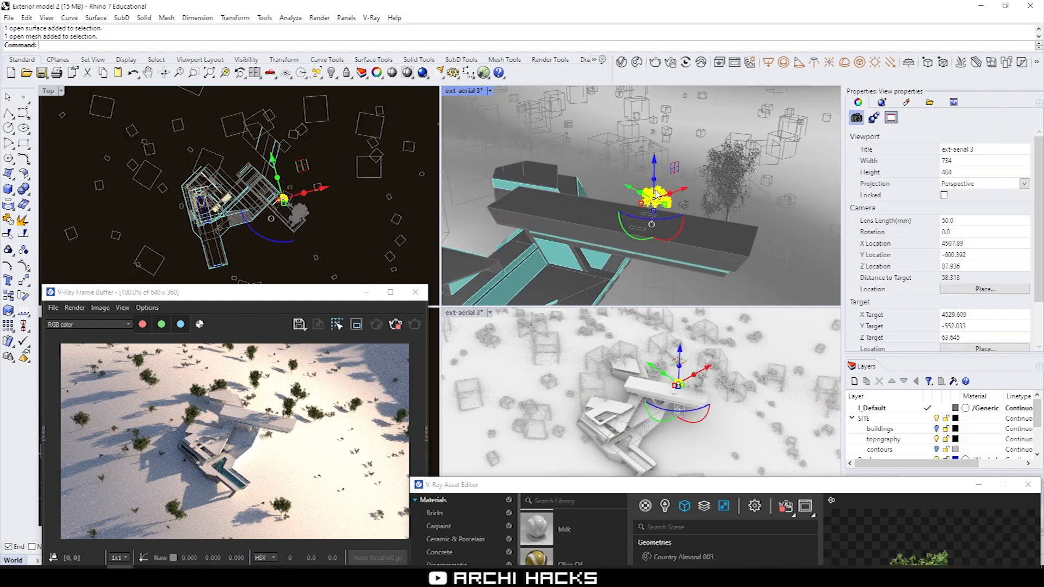
shift+click(684, 206)
shift+click(747, 176)
shift+click(708, 206)
key(ctrl+h)
- Raise the Scatter density to 0.005
scroll(698, 209, down, 8)
right_drag(686, 218, 702, 294)
drag(741, 487, 703, 204)
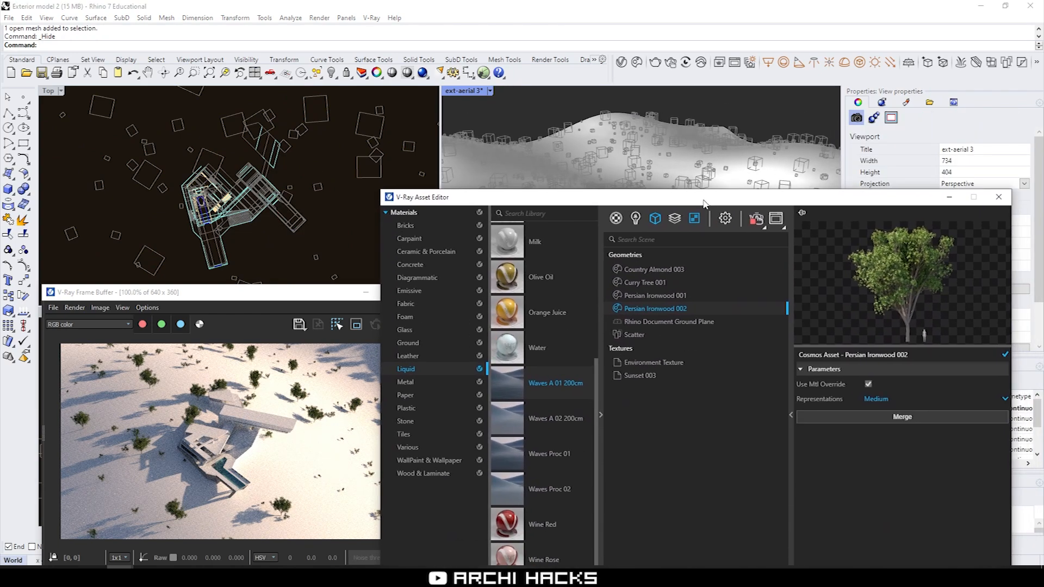
click(645, 332)
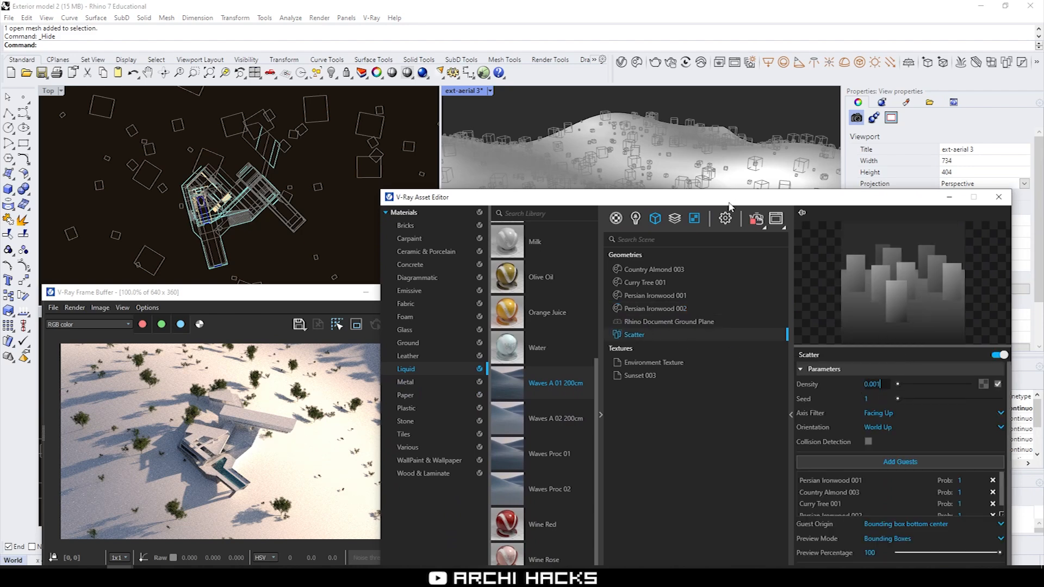
drag(730, 206, 701, 299)
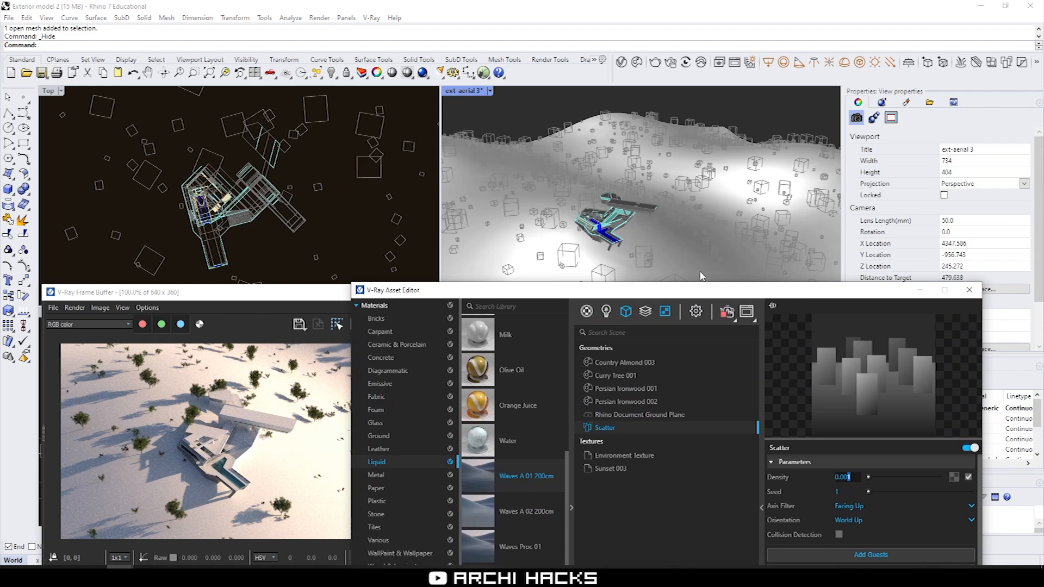
text(5)
key(Return)
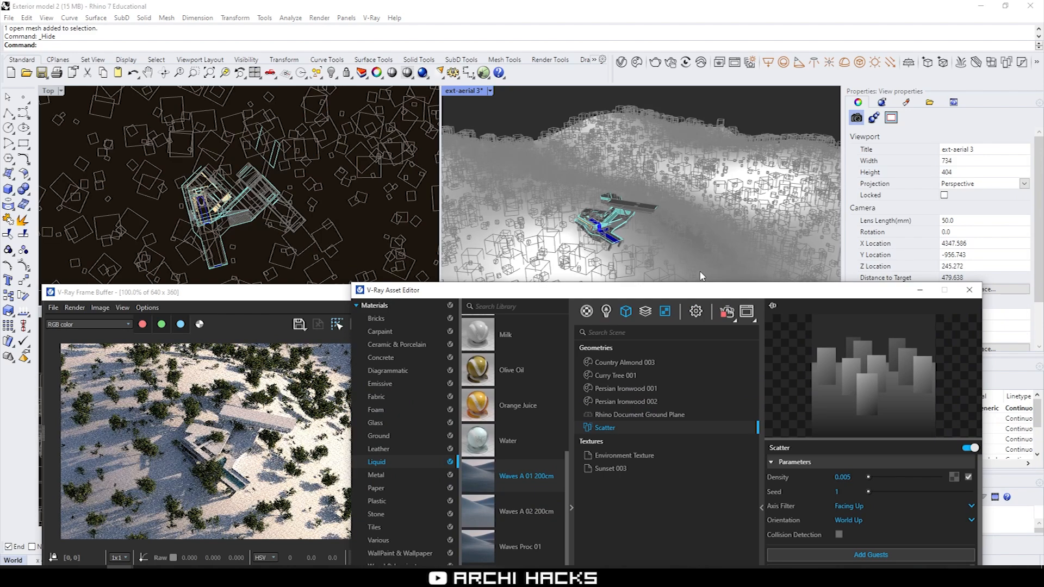
- Examine the interactive render for tree coverage on the terrain and for trees overlapping the building and pool
drag(687, 296, 767, 472)
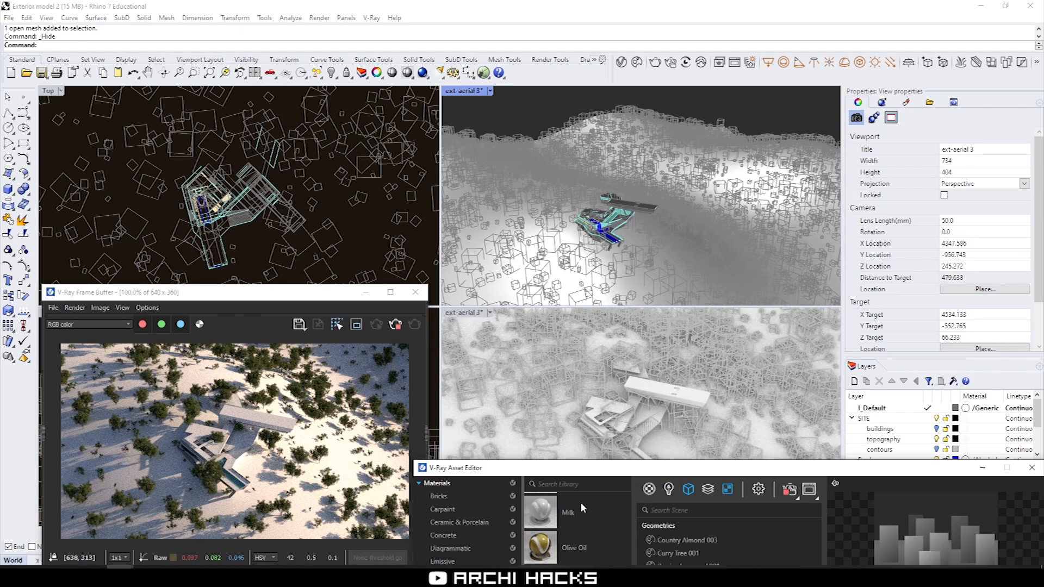
drag(600, 477, 603, 320)
click(636, 423)
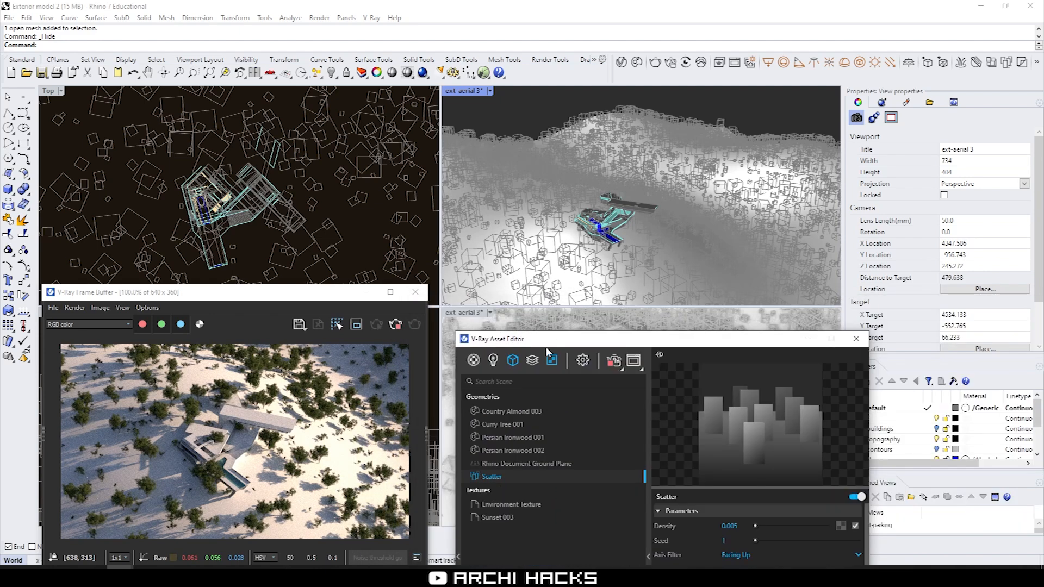
click(227, 443)
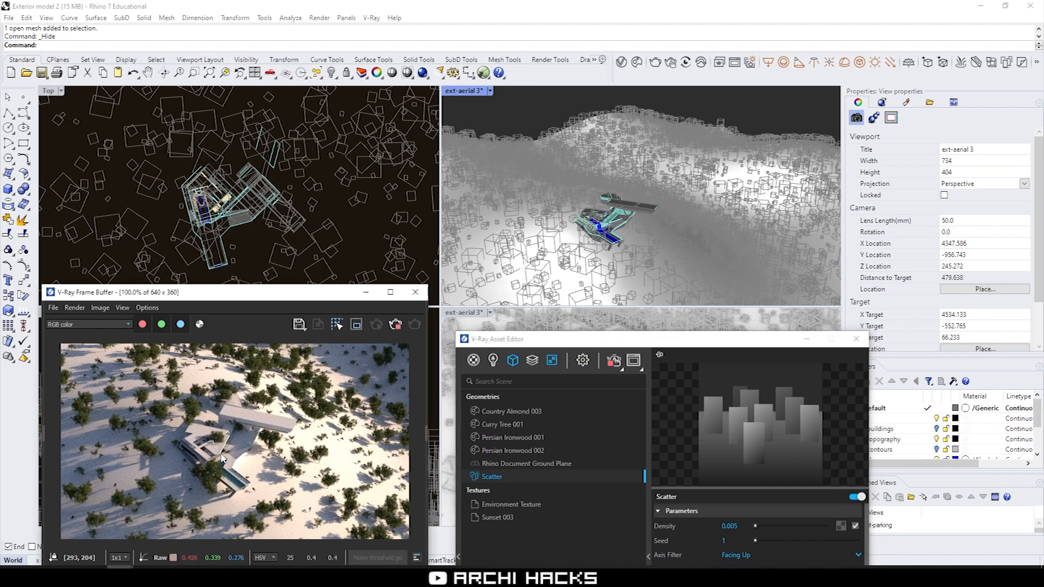
scroll(227, 444, up, 2)
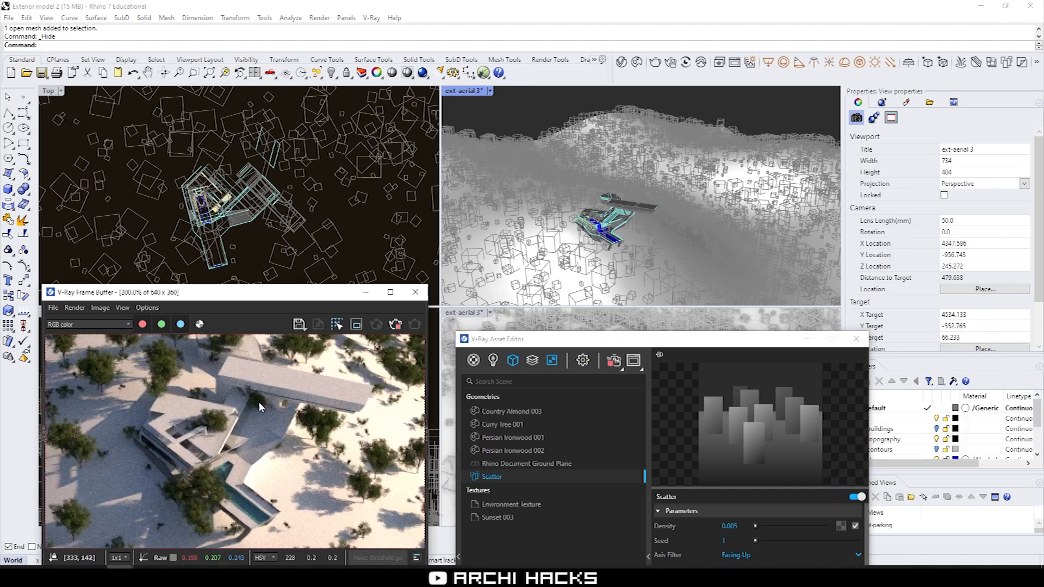
scroll(205, 437, down, 2)
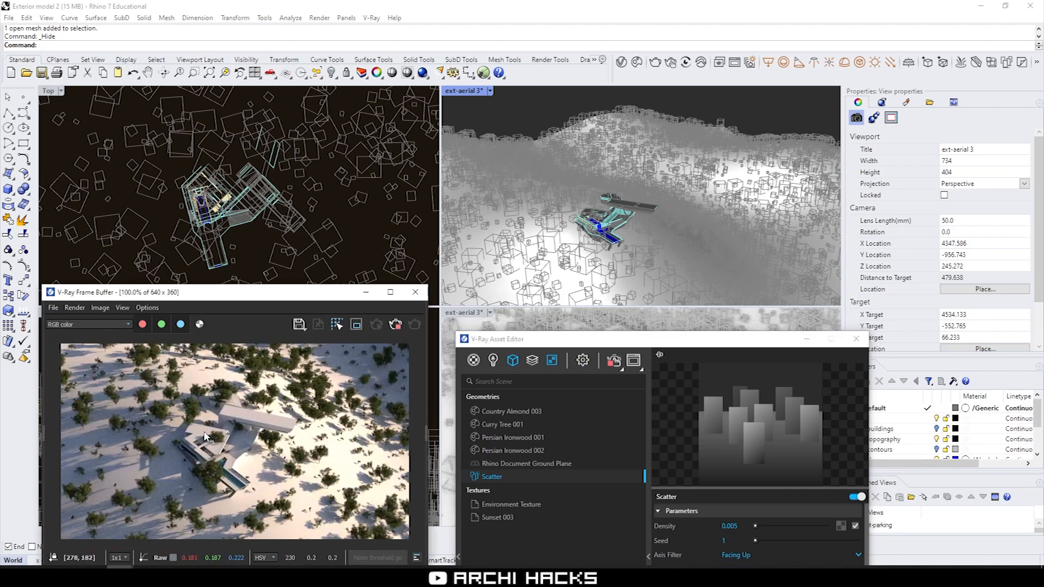
scroll(210, 432, up, 1)
scroll(259, 400, down, 1)
- Stop the interactive render and close the Asset Editor and the V-Ray Frame Buffer
click(395, 325)
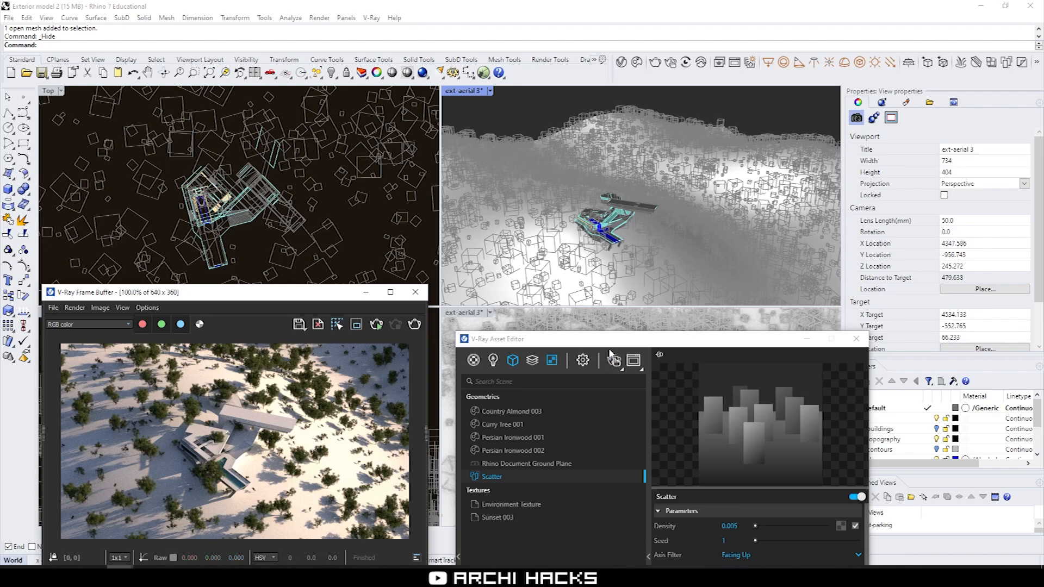
click(856, 339)
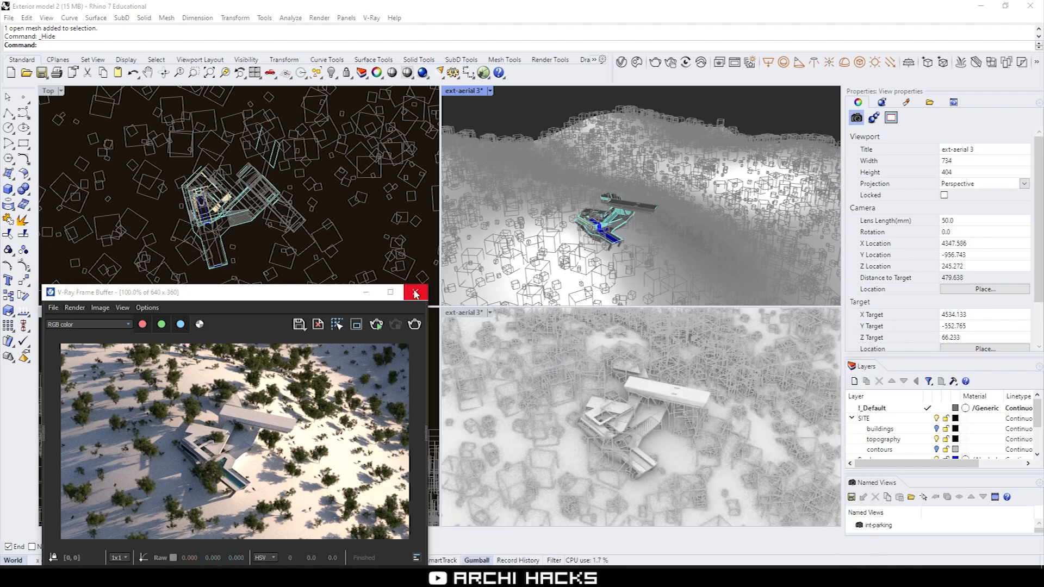
click(416, 295)
- Maximize the Top viewport on the building and switch it to the Modeling display mode
click(237, 246)
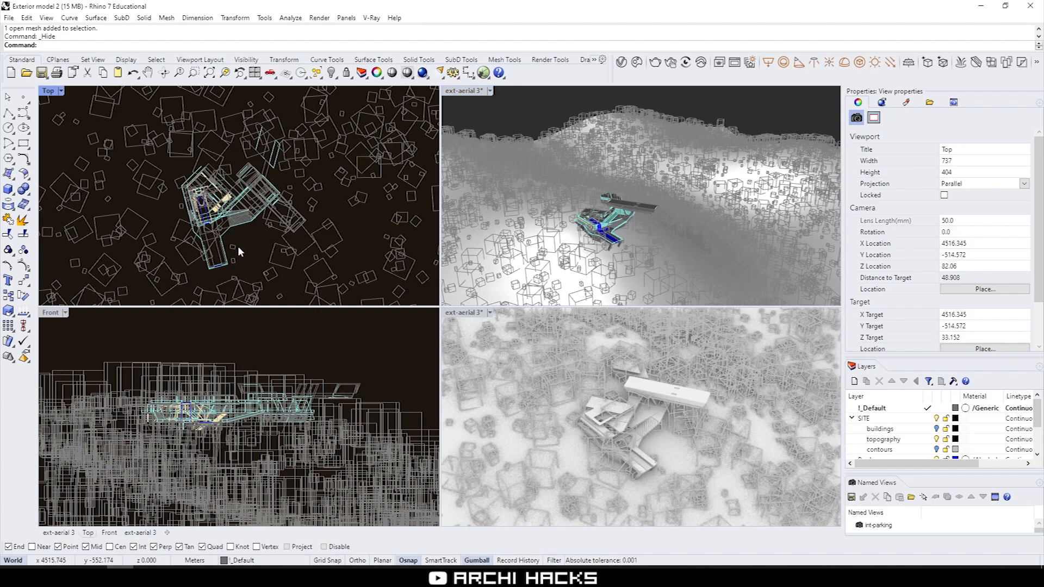
key(ctrl+m)
right_drag(503, 351, 529, 333)
scroll(445, 360, up, 2)
key(ctrl+alt+s)
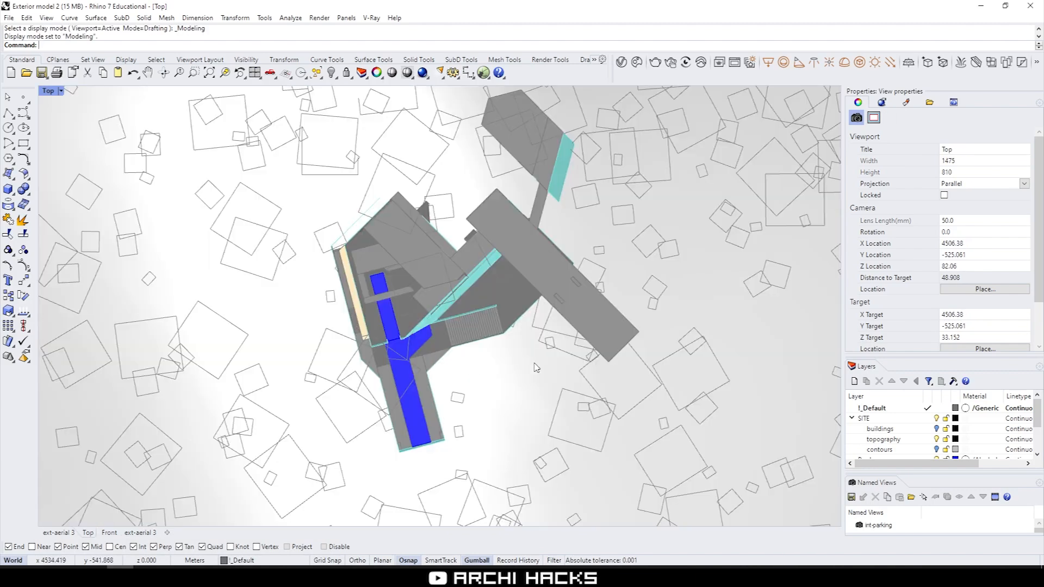
- Set the tree Scatter's preview mode to None in the Asset Editor and close the editor
click(504, 372)
scroll(503, 372, down, 6)
right_drag(506, 374, 536, 360)
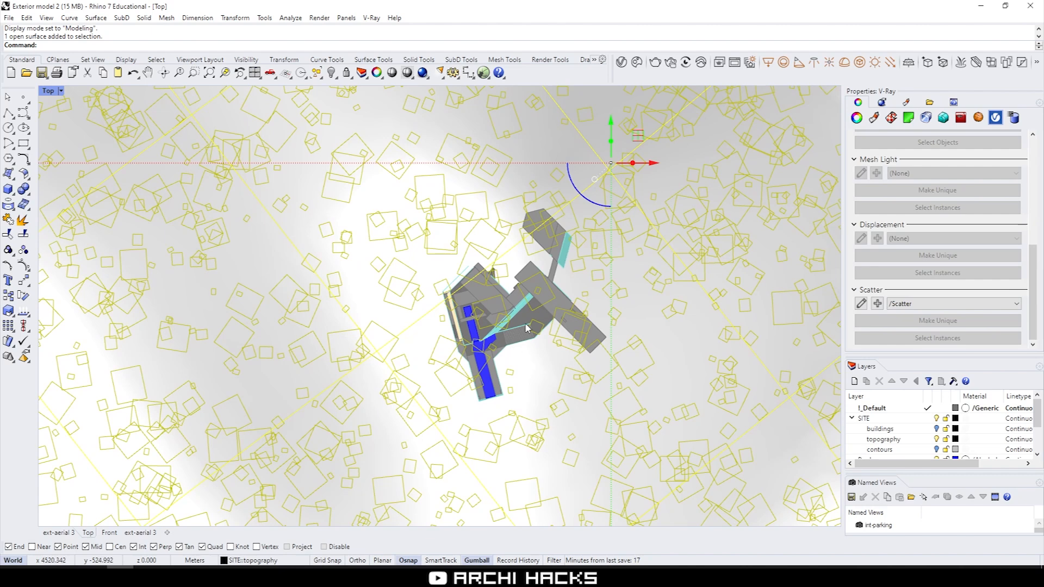
key(Escape)
click(621, 62)
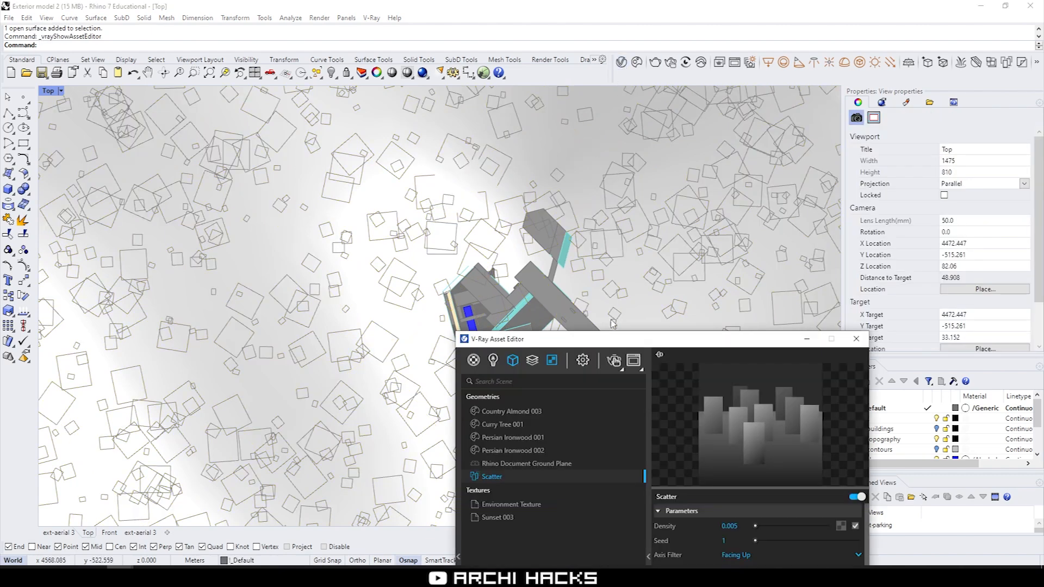
drag(599, 342, 745, 106)
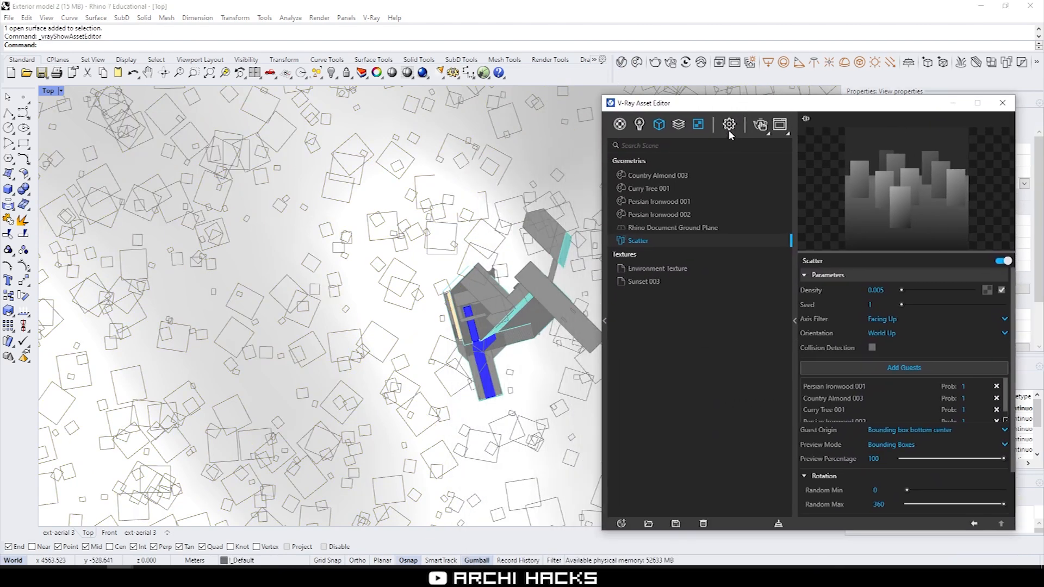
click(729, 127)
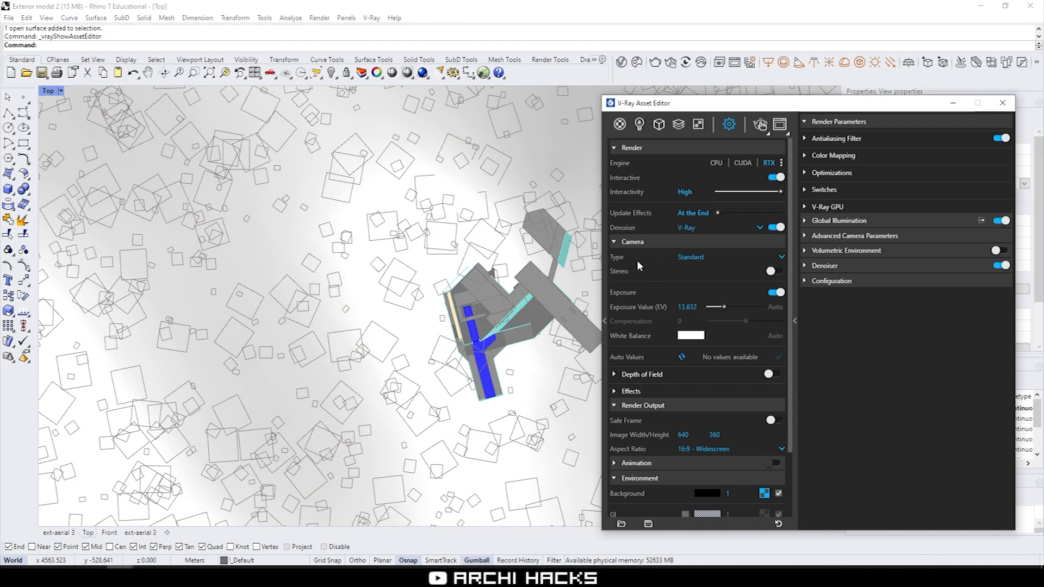
click(659, 125)
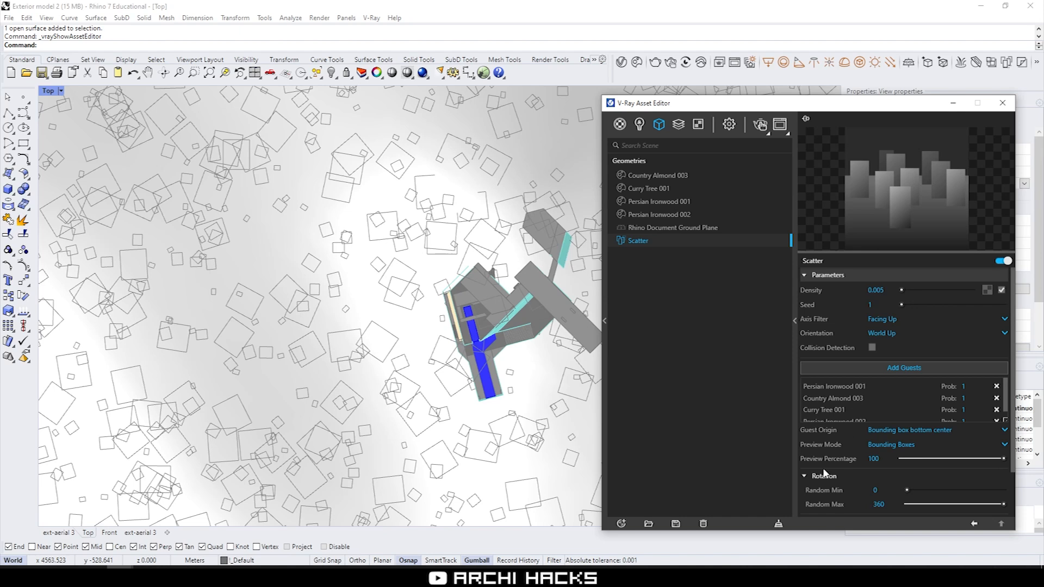
scroll(862, 467, down, 1)
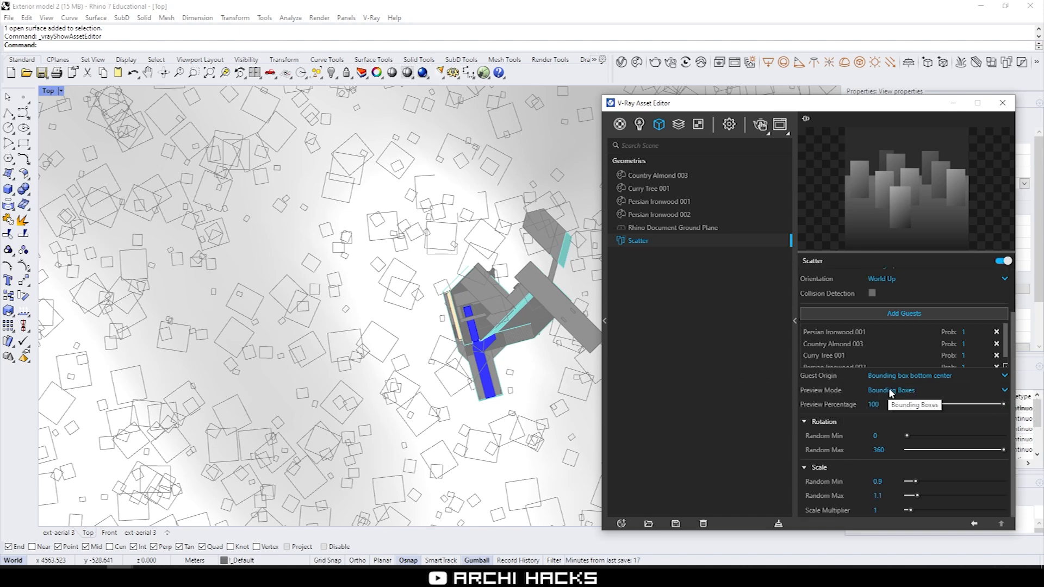
click(887, 390)
click(882, 405)
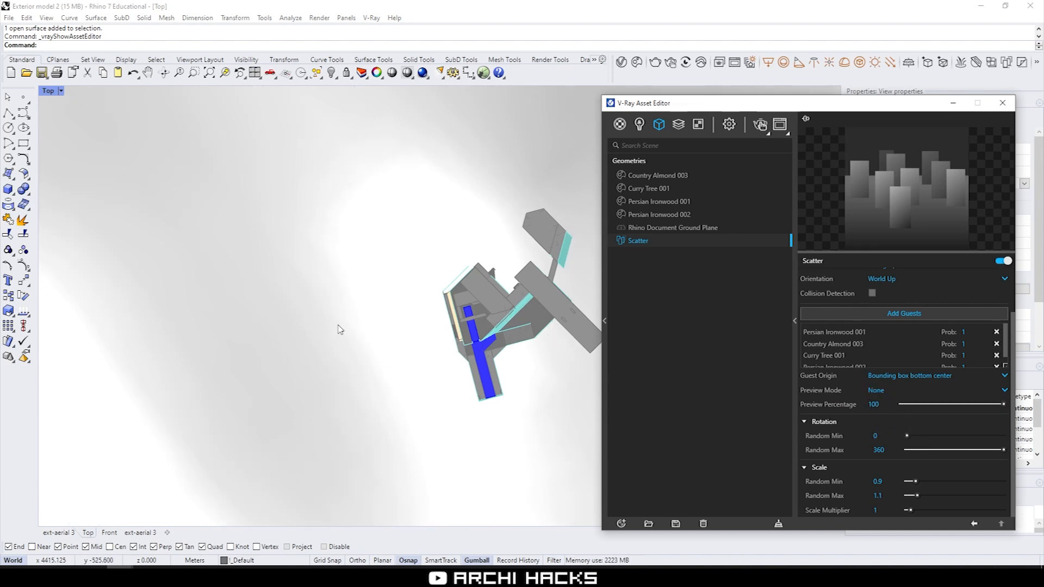
click(1006, 110)
- Switch the Top viewport to the Drafting display mode, turn on the Project object snap and clear the terrain selection
right_drag(554, 312, 501, 360)
scroll(450, 323, up, 2)
click(433, 278)
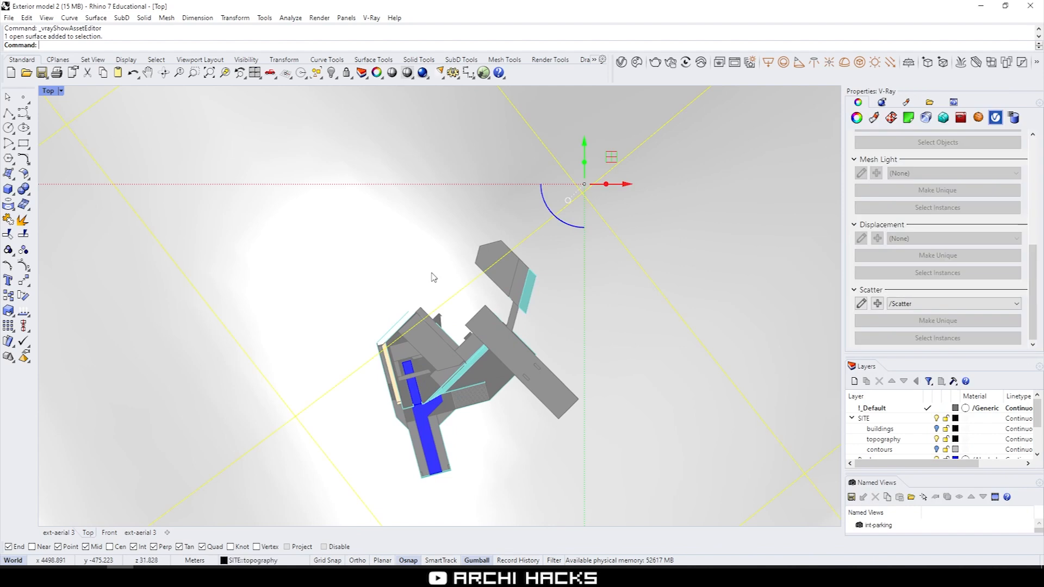
right_drag(494, 412, 478, 360)
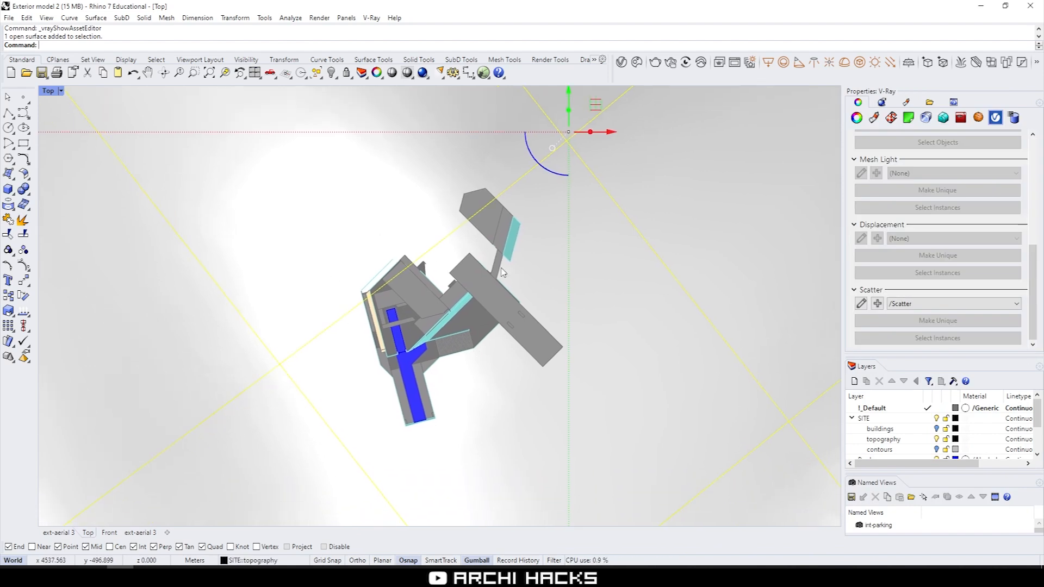
right_drag(412, 260, 475, 321)
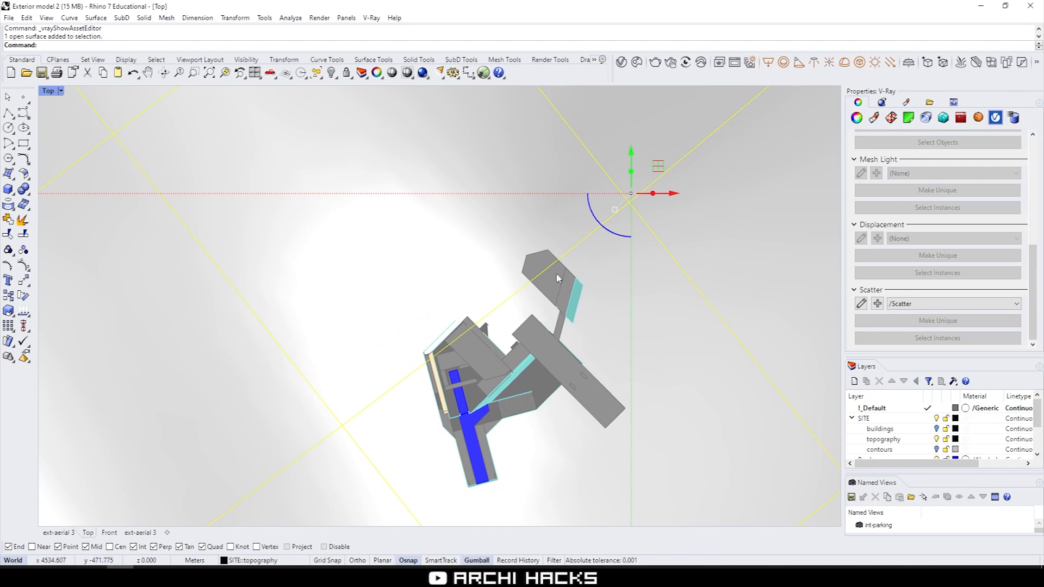
key(Return)
click(526, 417)
right_drag(413, 361, 378, 322)
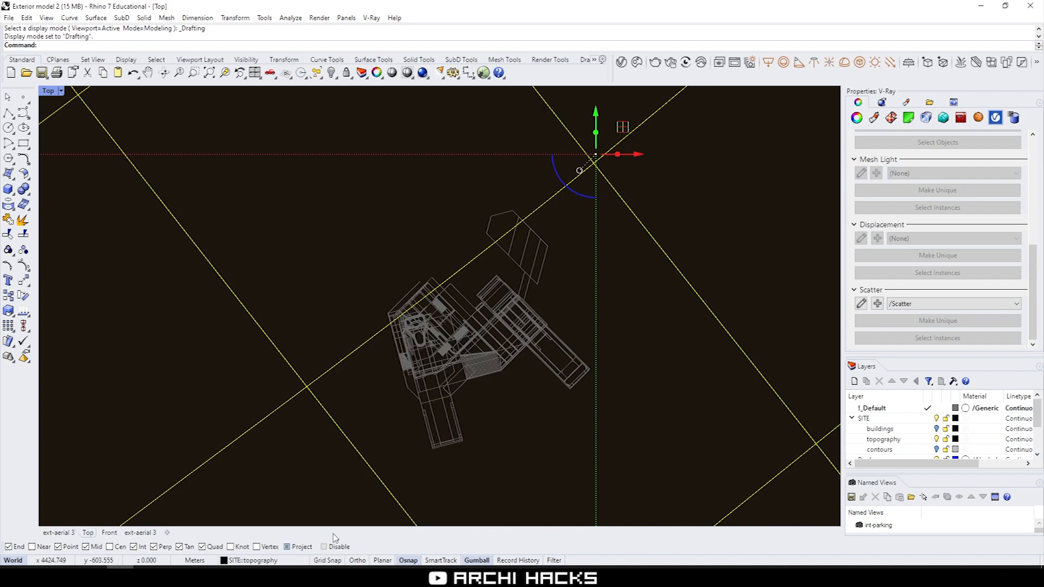
key(Escape)
- Draw a closed projected polyline around the building and the detached platform, following their outer corners in the Top view
click(8, 113)
scroll(459, 420, up, 4)
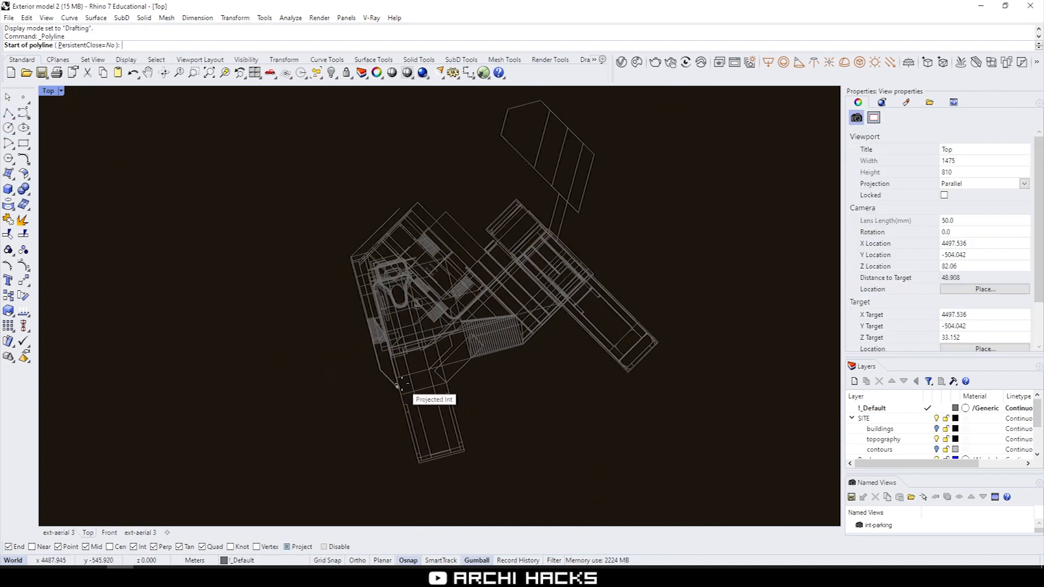
click(410, 429)
click(456, 419)
click(437, 346)
click(523, 322)
click(582, 261)
click(557, 241)
click(583, 143)
click(541, 100)
click(508, 109)
right_drag(508, 109, 533, 188)
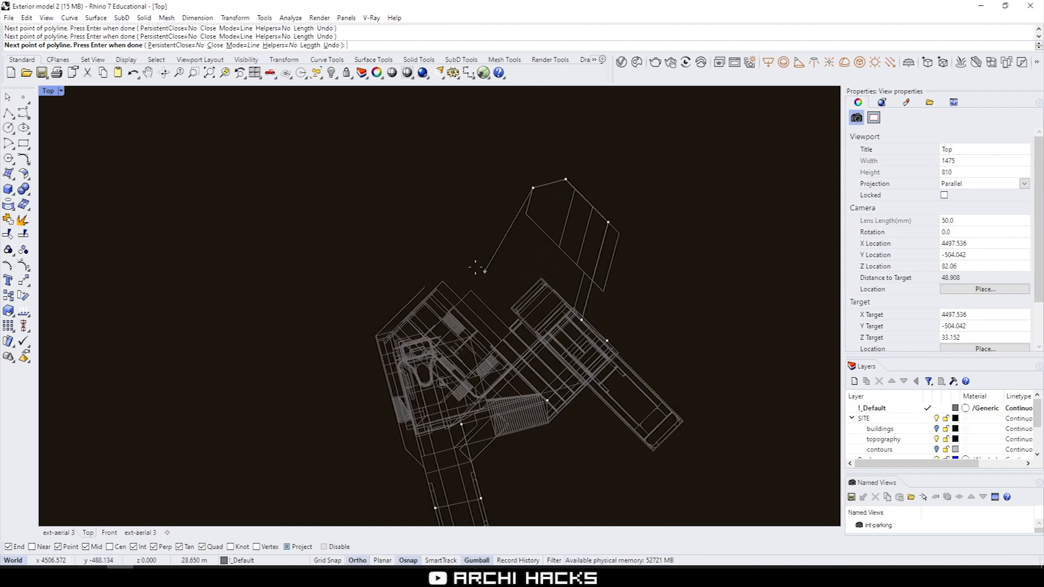
click(380, 341)
right_drag(404, 444, 383, 322)
scroll(382, 321, up, 4)
click(382, 322)
click(416, 353)
click(431, 409)
scroll(431, 408, down, 6)
right_drag(580, 402, 522, 318)
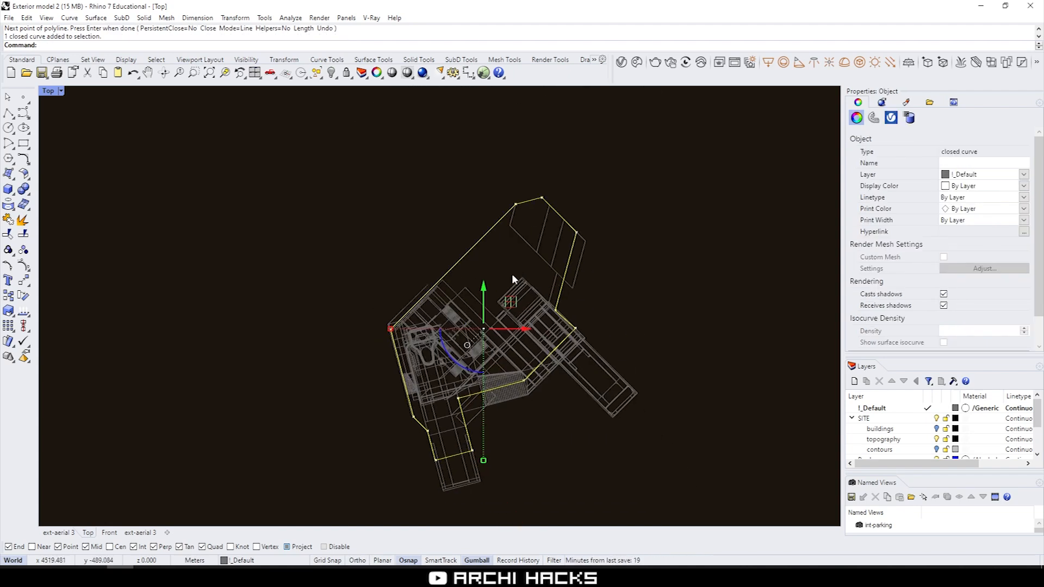
- Draw a long narrow three-point rectangle as an access strip, starting from two near-snapped points on the outline's long diagonal edge
text(REC)
key(Return)
right_drag(499, 266, 534, 341)
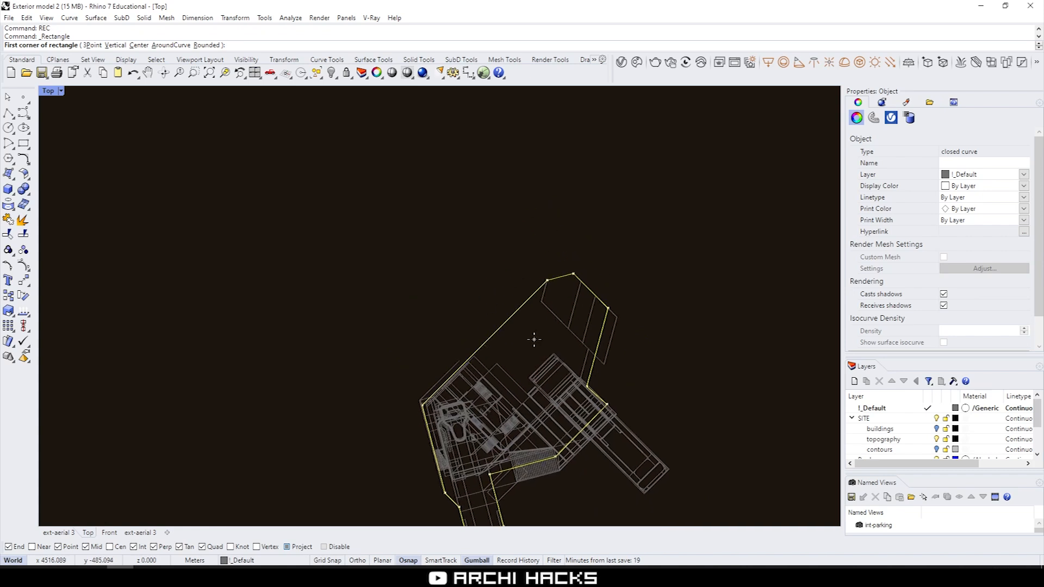
text(p)
key(Return)
text(near)
key(Return)
click(493, 334)
text(near)
key(Return)
click(515, 310)
scroll(452, 263, down, 4)
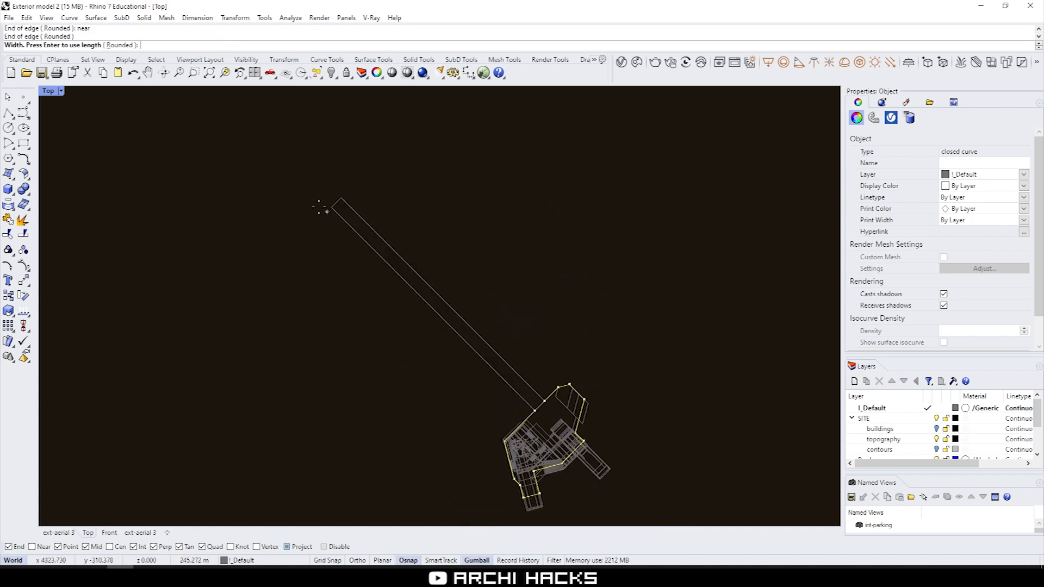
click(250, 169)
- Trim the overlap between the strip and the building outline and join them into one closed curve
scroll(394, 277, up, 6)
key(Escape)
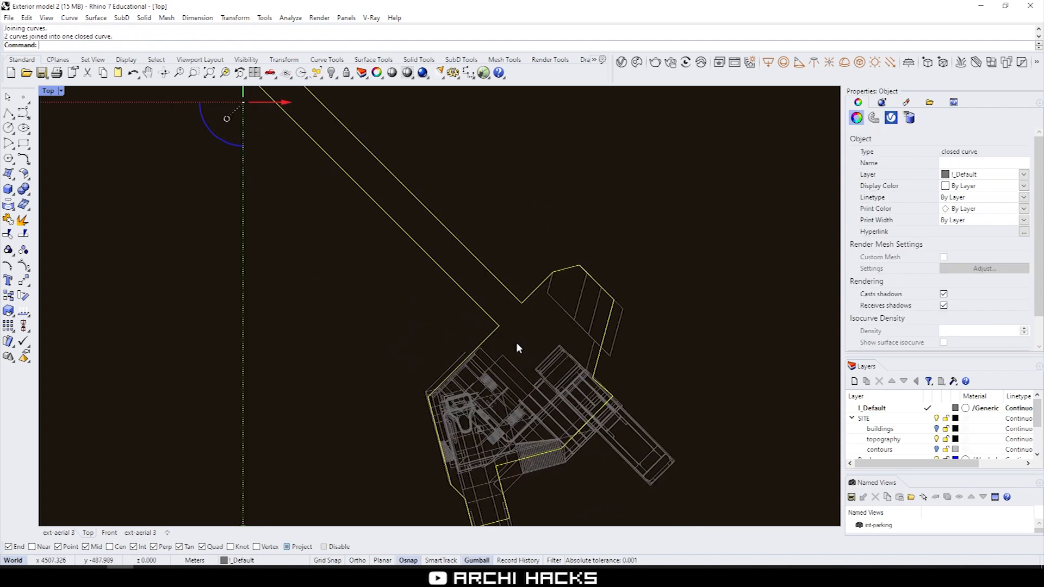
key(Escape)
right_drag(550, 433, 512, 341)
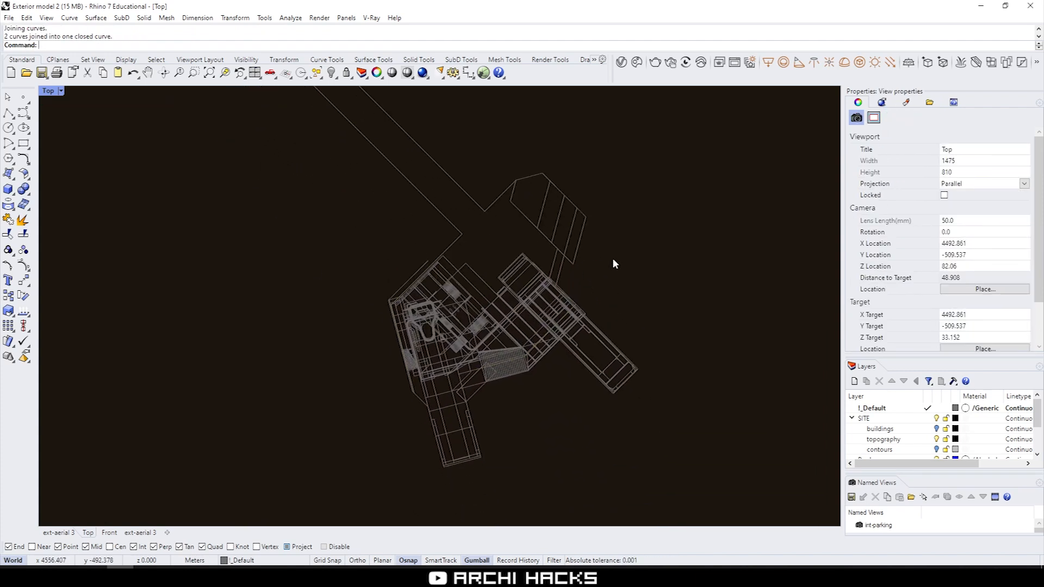
- Select the joined outline curve and switch the Top viewport to the Modeling display mode
click(435, 162)
right_drag(490, 247, 500, 320)
key(ctrl+alt+m)
scroll(437, 288, down, 3)
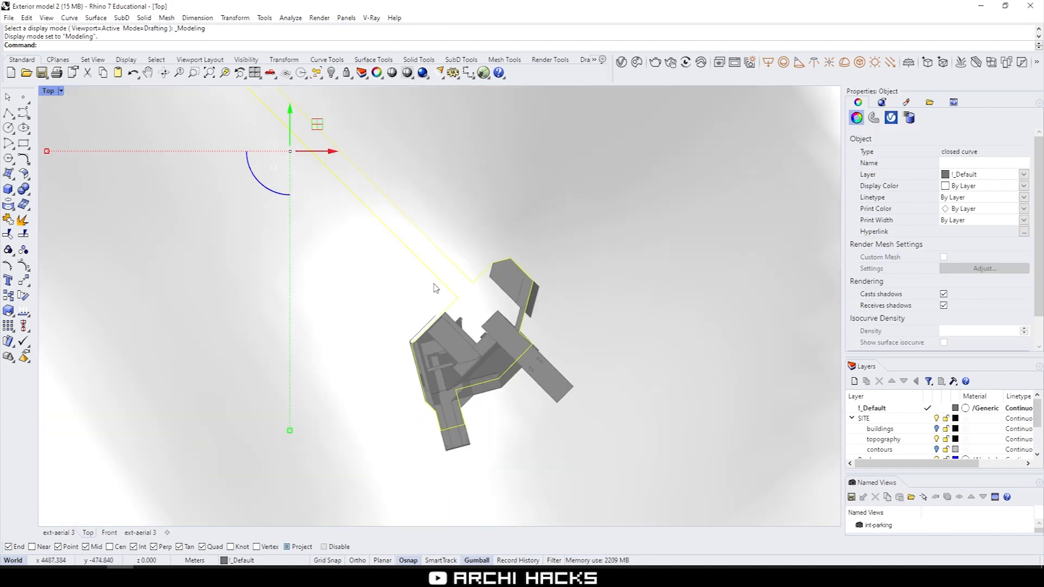
- Split the topography surface using the joined building-and-strip outline as the cutting object
click(492, 239)
scroll(498, 291, down, 4)
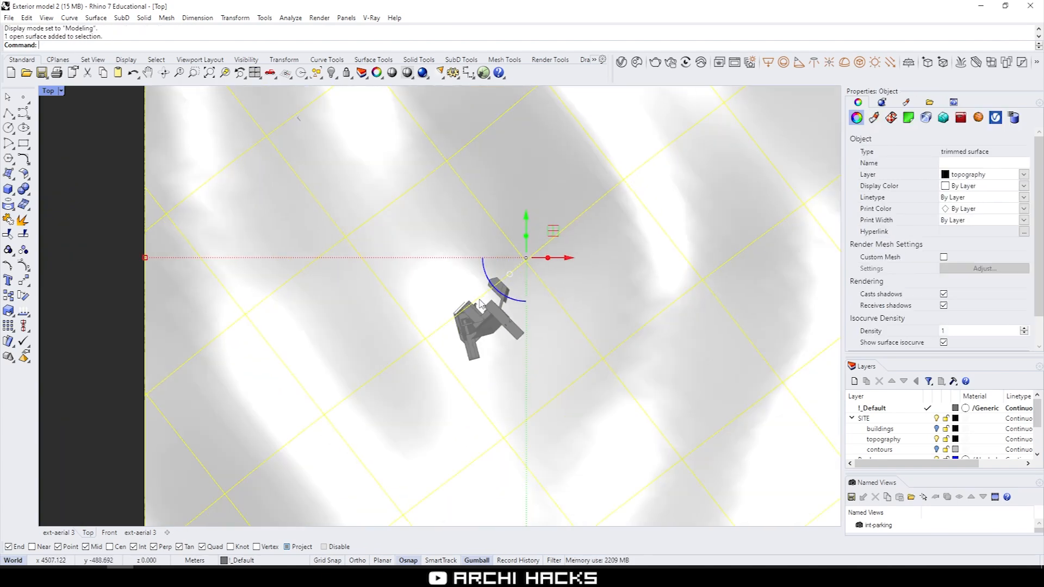
scroll(482, 286, up, 5)
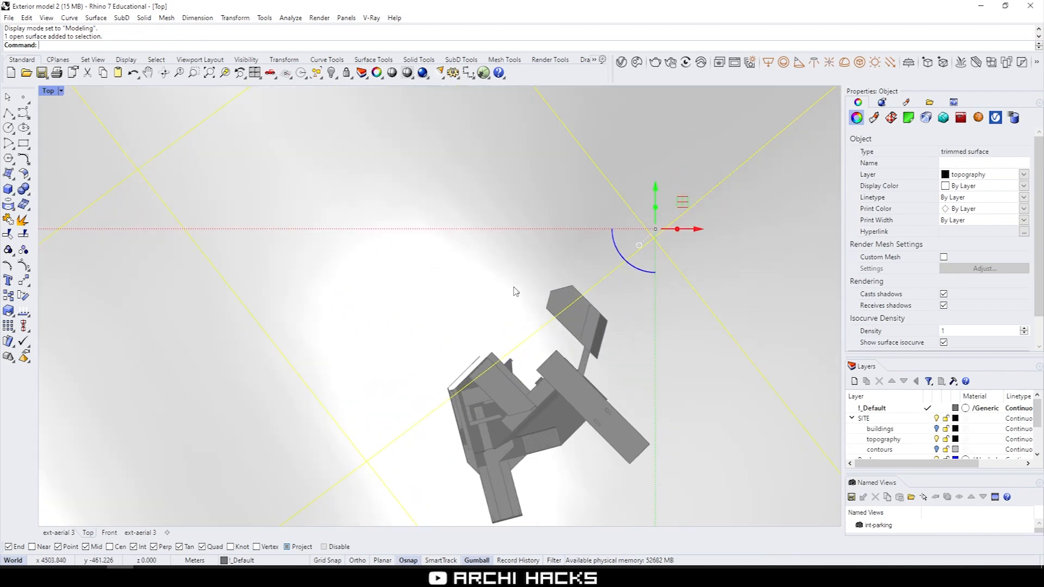
key(Return)
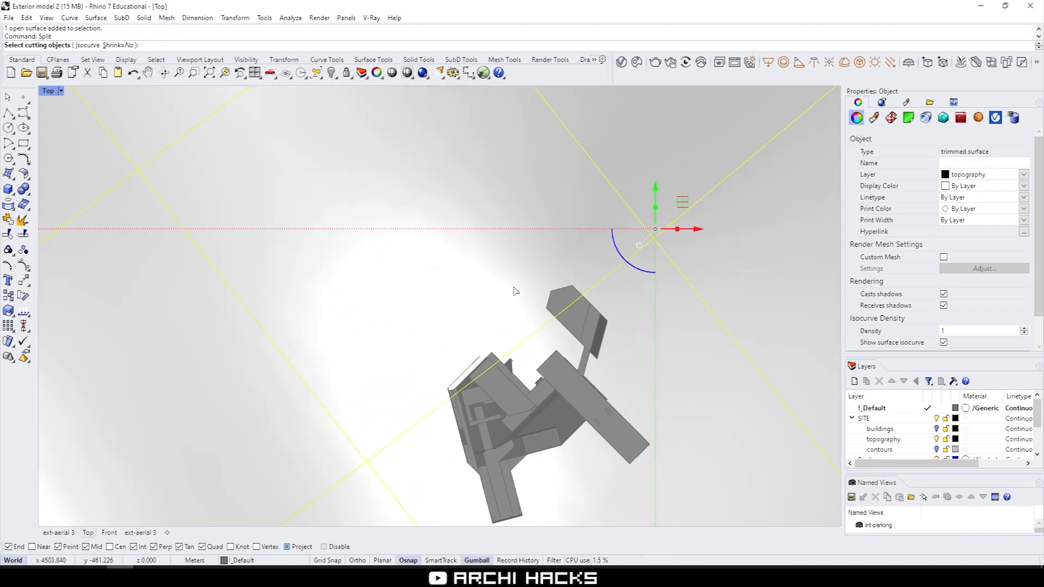
key(ctrl+alt+w)
click(507, 294)
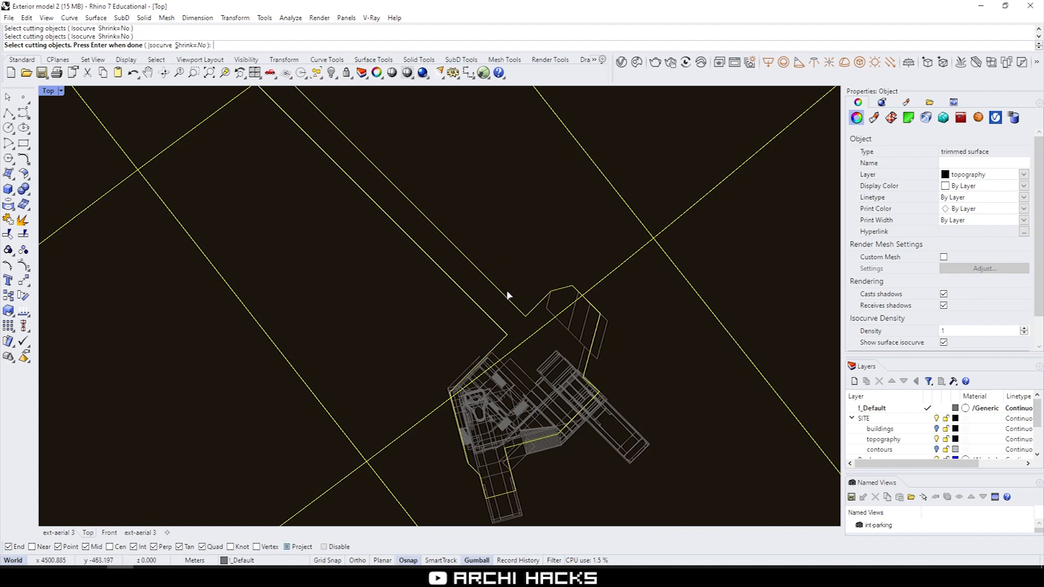
scroll(547, 282, up, 3)
scroll(488, 338, down, 3)
key(Return)
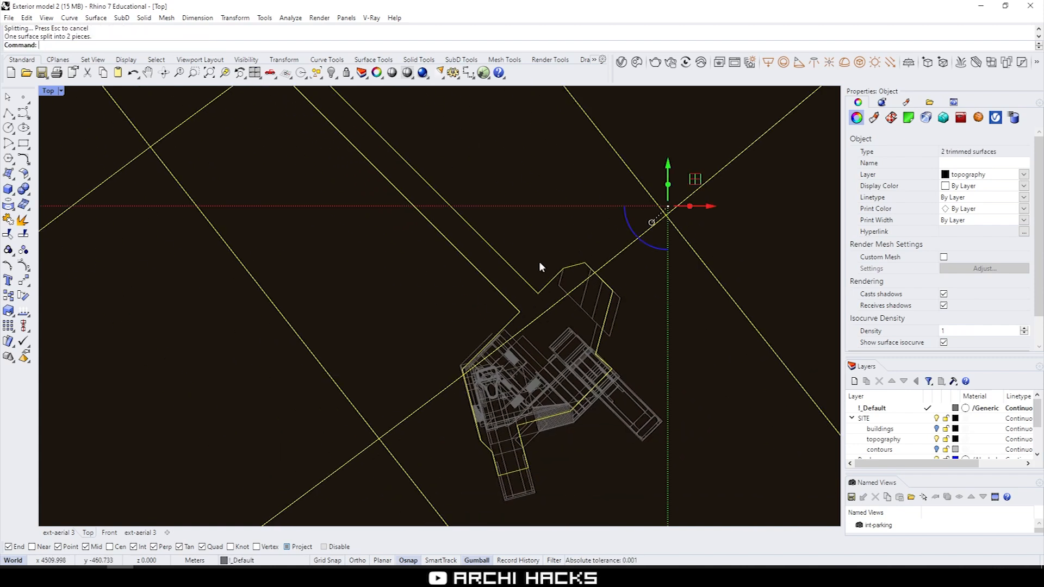
key(Escape)
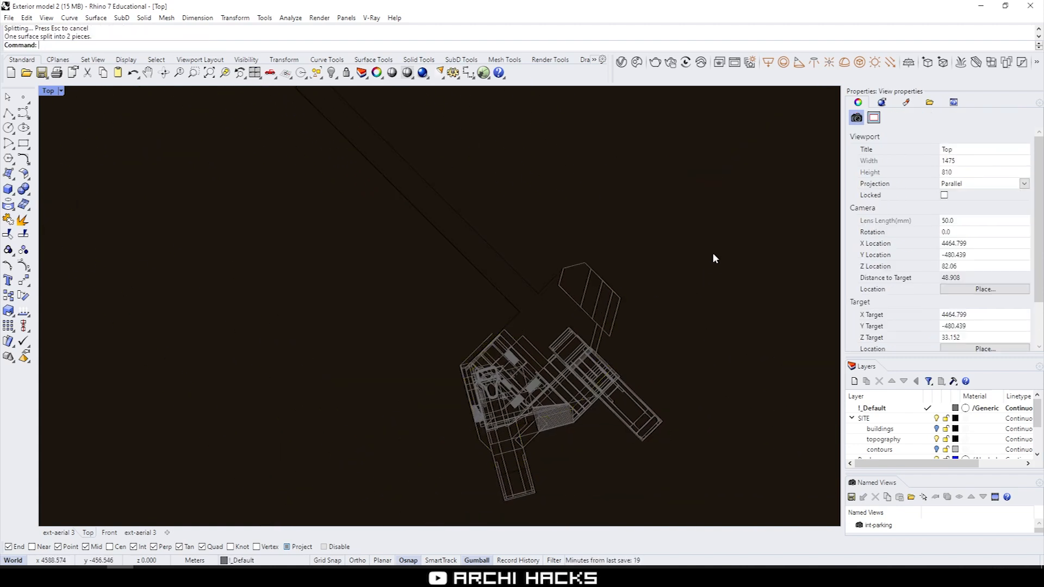
- Return the Top viewport to the Modeling display mode and check the split terrain pieces by selecting them
key(ctrl+alt+s)
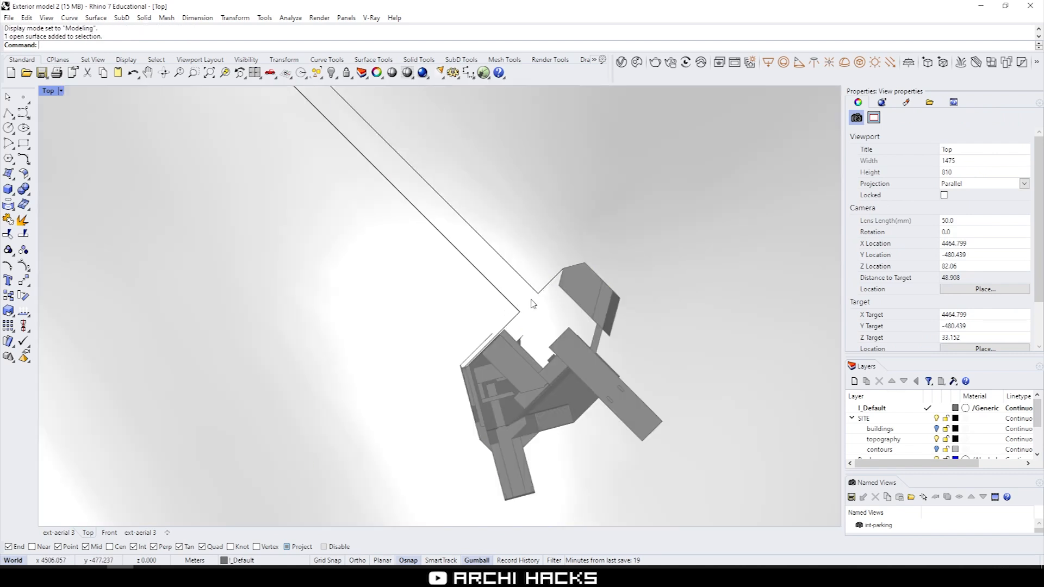
click(602, 246)
key(Escape)
scroll(463, 315, down, 6)
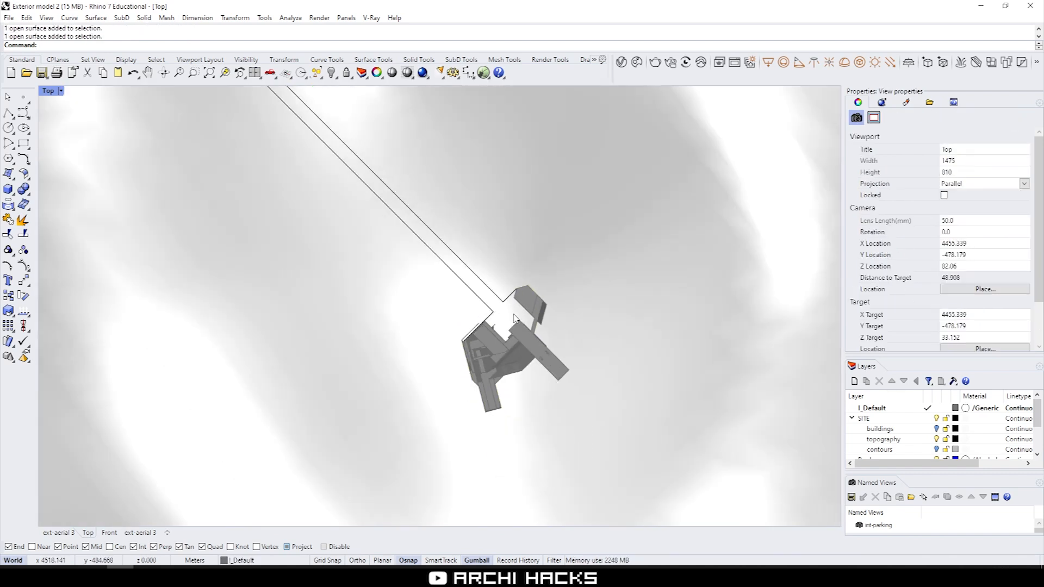
- Set the V-Ray Scatter of the terrain piece inside the building-and-strip outline to (None)
click(510, 313)
scroll(511, 315, up, 4)
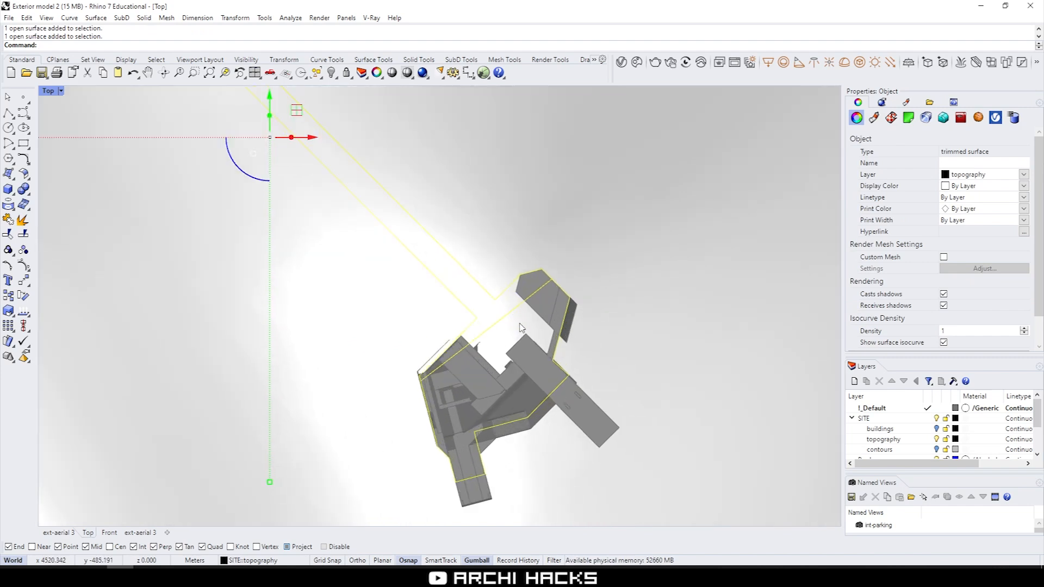
click(995, 118)
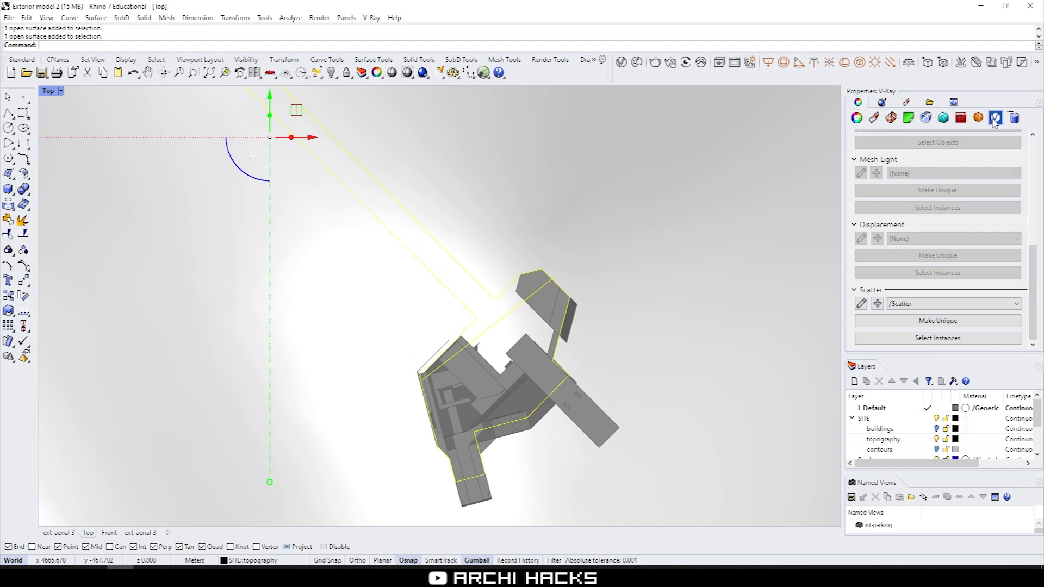
click(928, 304)
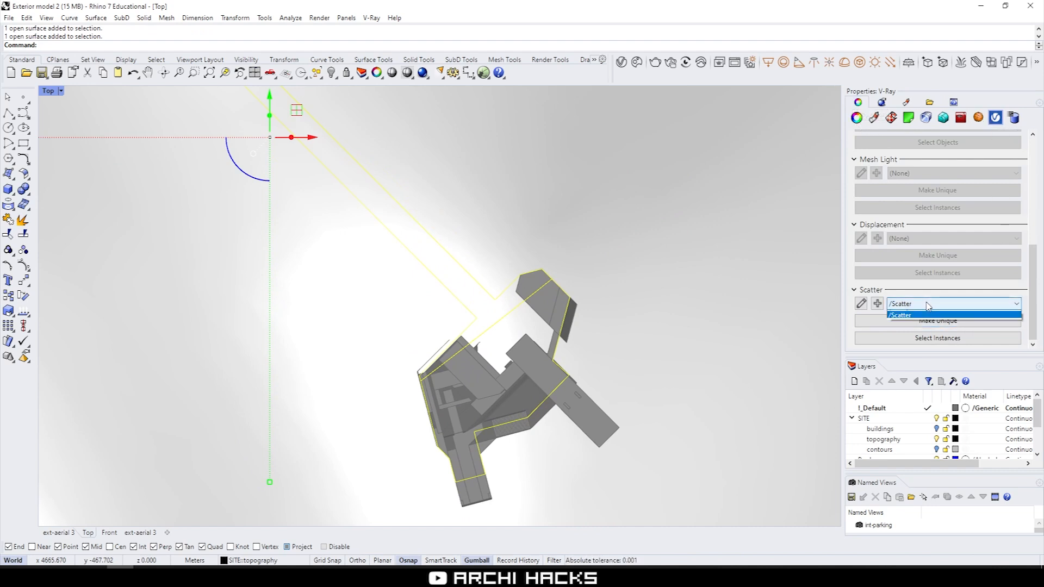
click(931, 315)
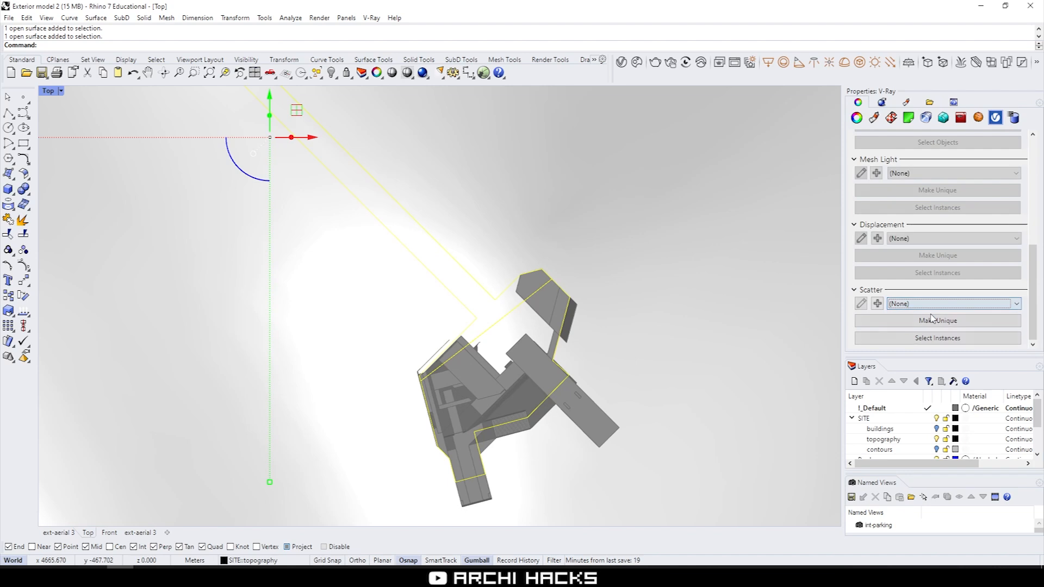
- Check the Scatter assignment of the surrounding terrain and of the cut-out piece, and clear the selection
click(614, 349)
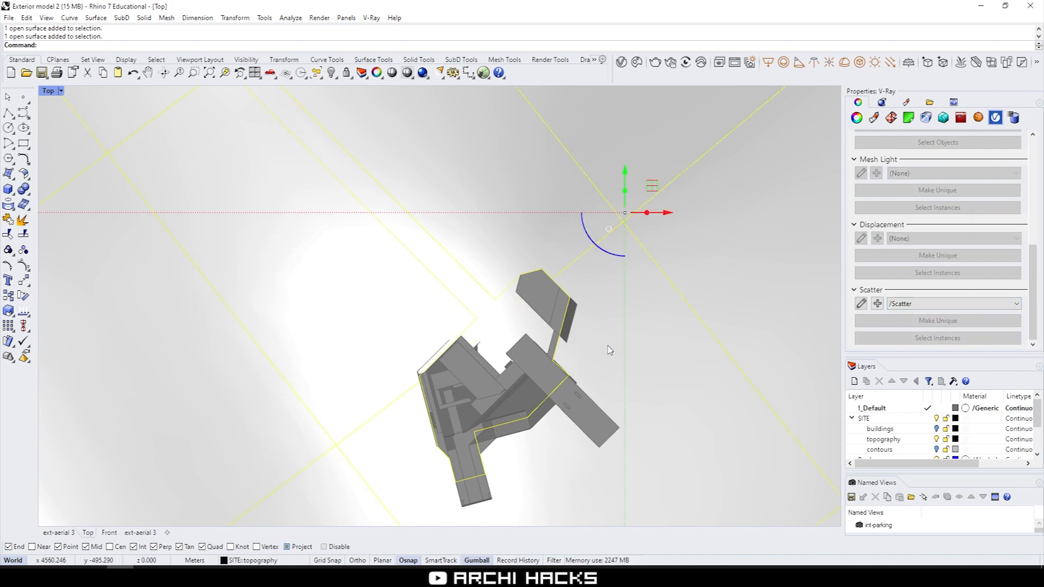
click(501, 325)
key(Escape)
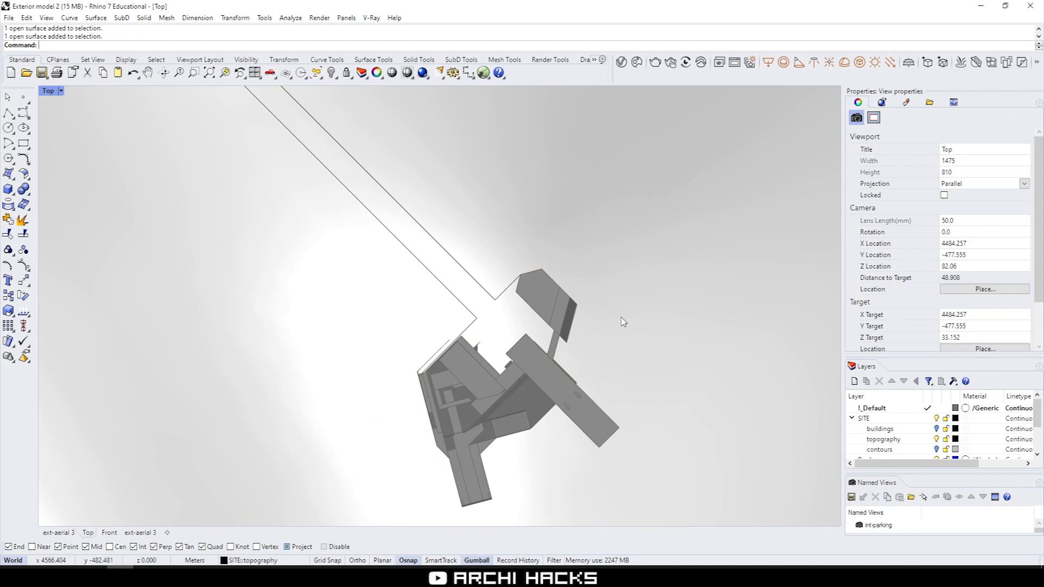
- Restore the four-viewport layout and activate the white-shaded ext-aerial 3 perspective viewport
key(ctrl+m)
right_drag(352, 272, 318, 222)
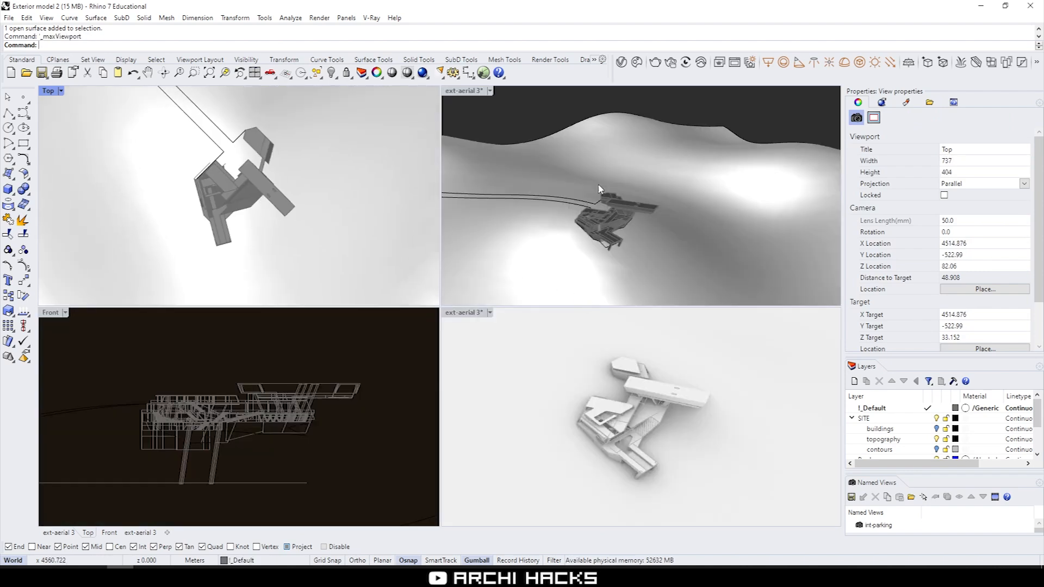
click(545, 124)
click(489, 325)
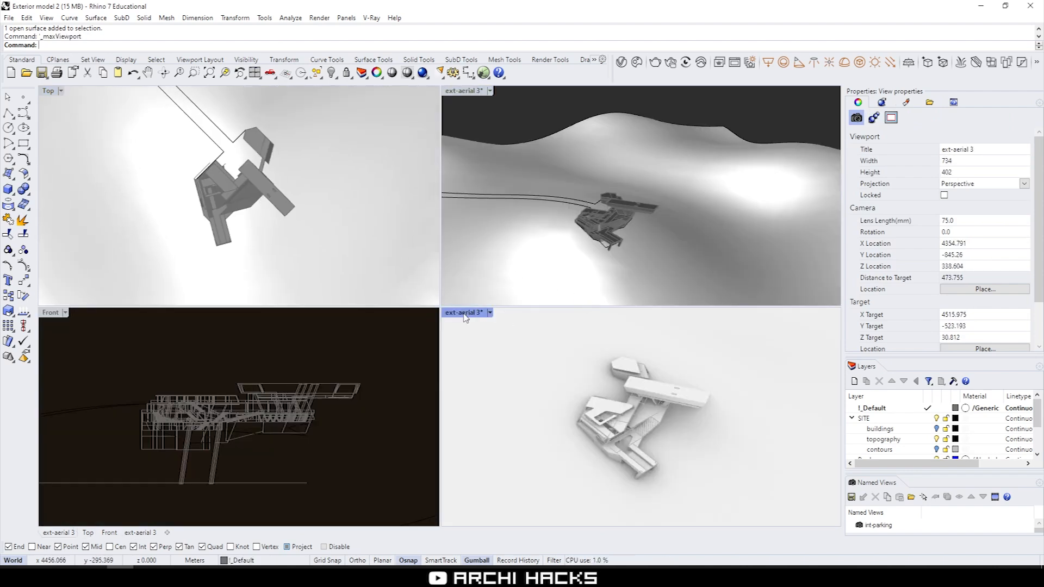
- Start an interactive V-Ray render of the aerial view and examine the scattered trees around the building
click(621, 62)
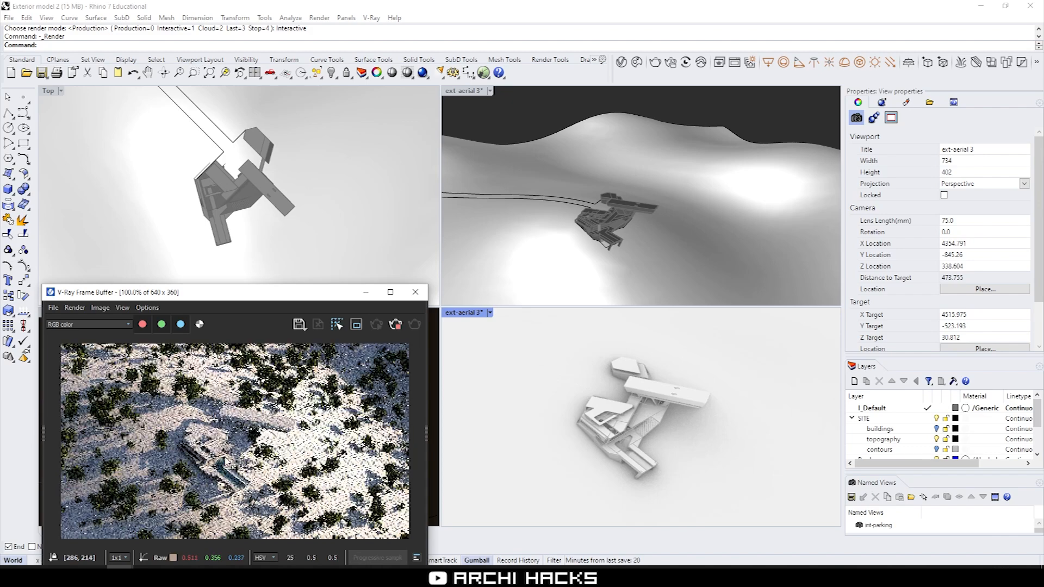
scroll(240, 462, up, 1)
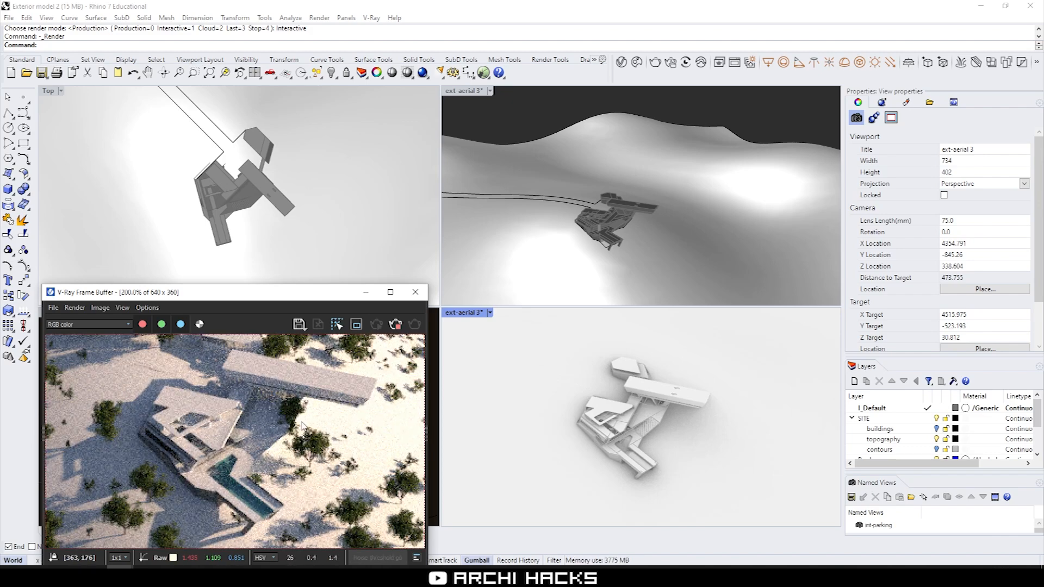
scroll(301, 427, down, 1)
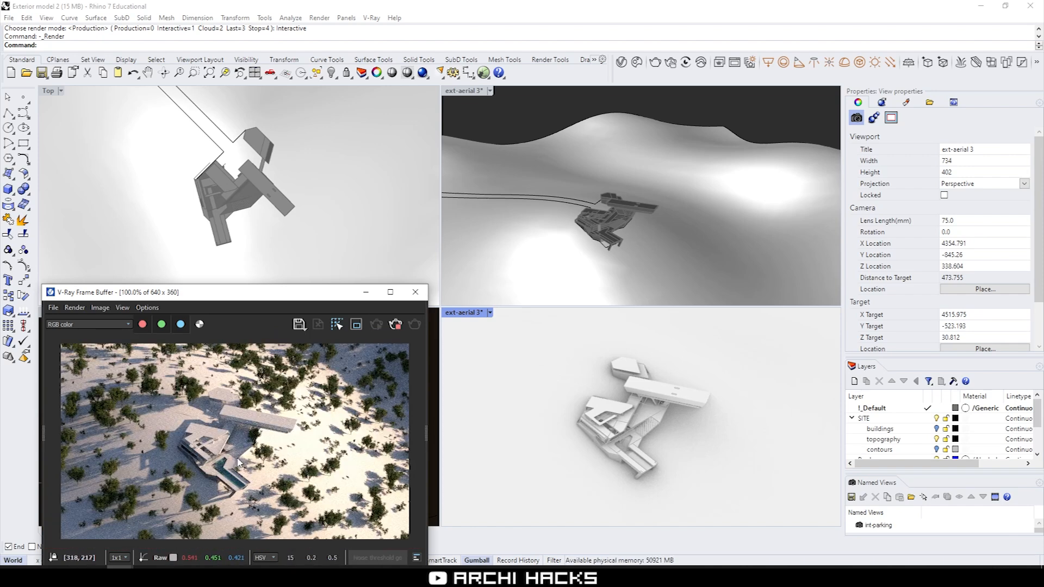
- Compare tree distributions with Scatter seeds 9 and 18, and set the Scatter seed to 2
click(621, 62)
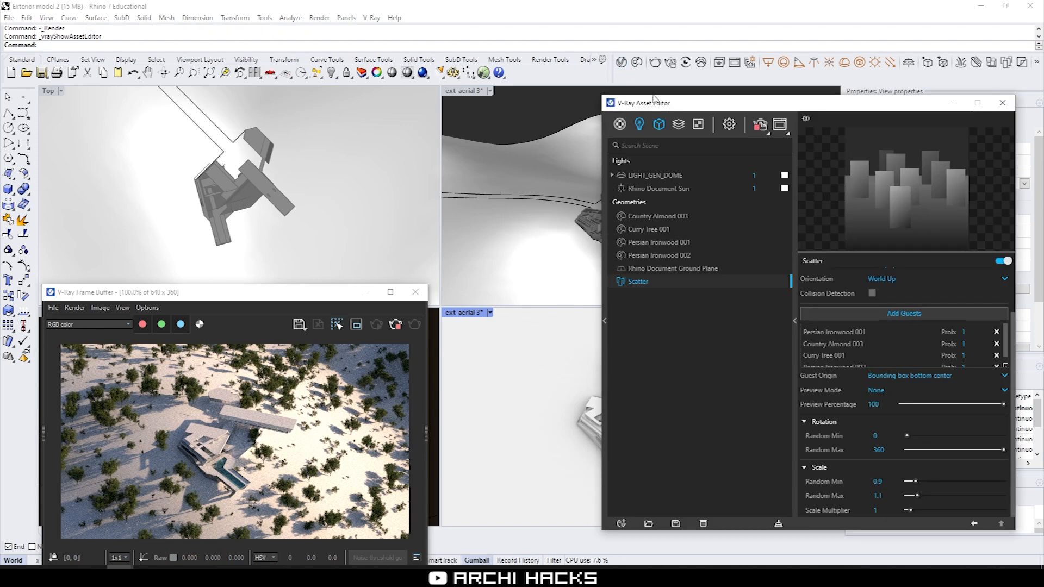
drag(684, 105, 545, 157)
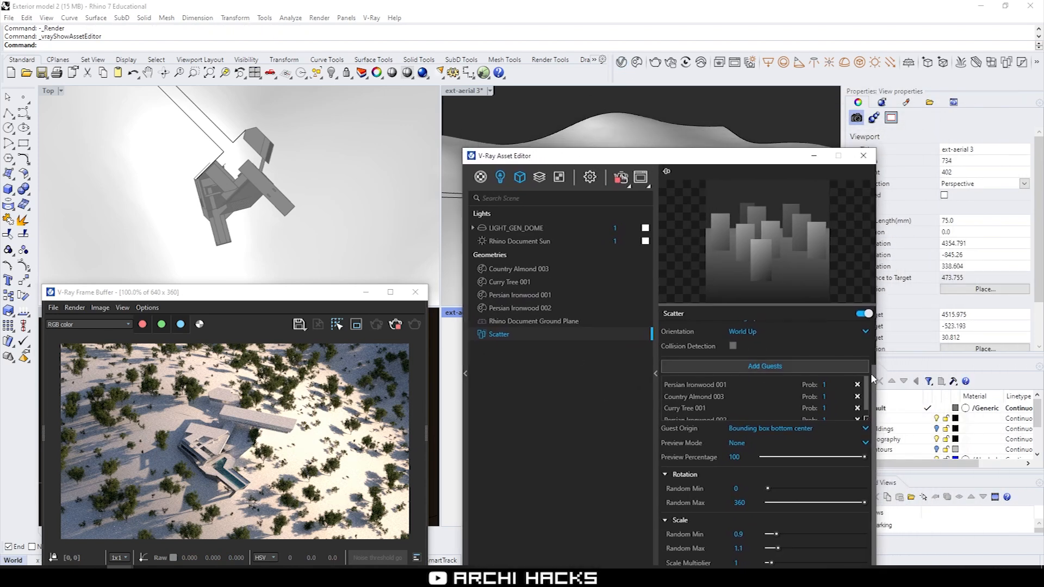
scroll(814, 331, up, 2)
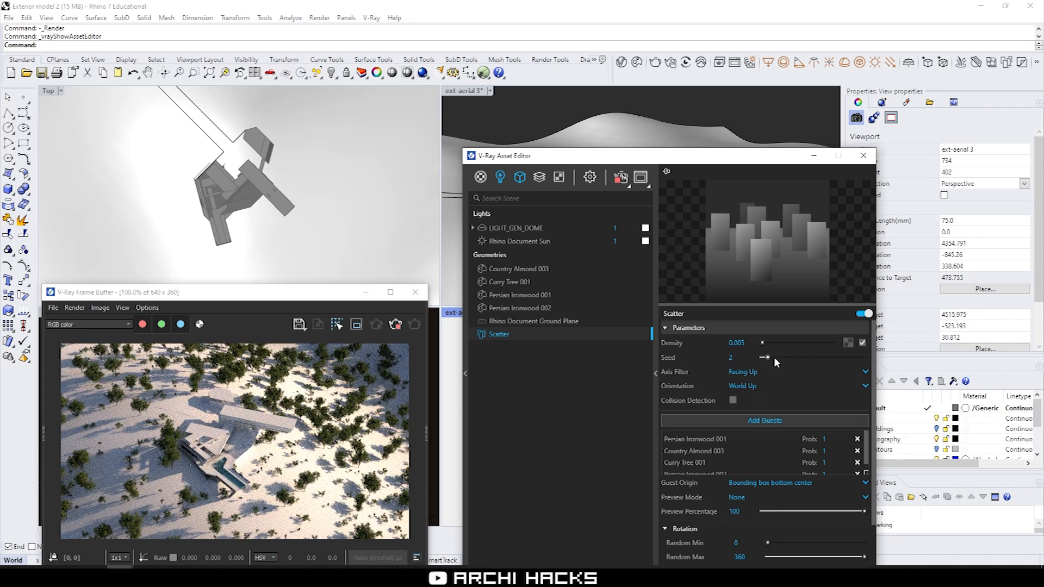
drag(774, 357, 784, 356)
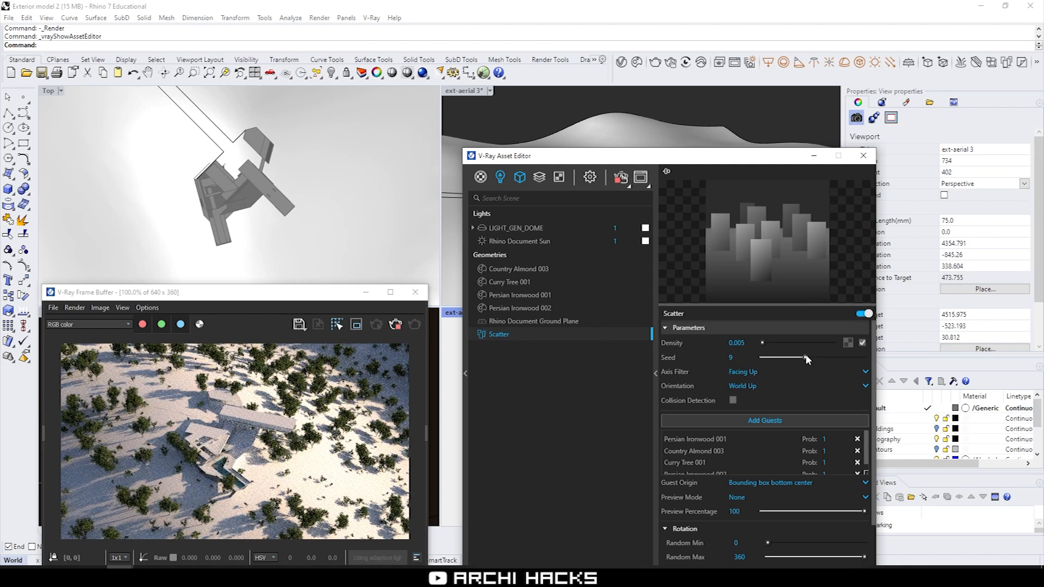
drag(809, 355, 850, 356)
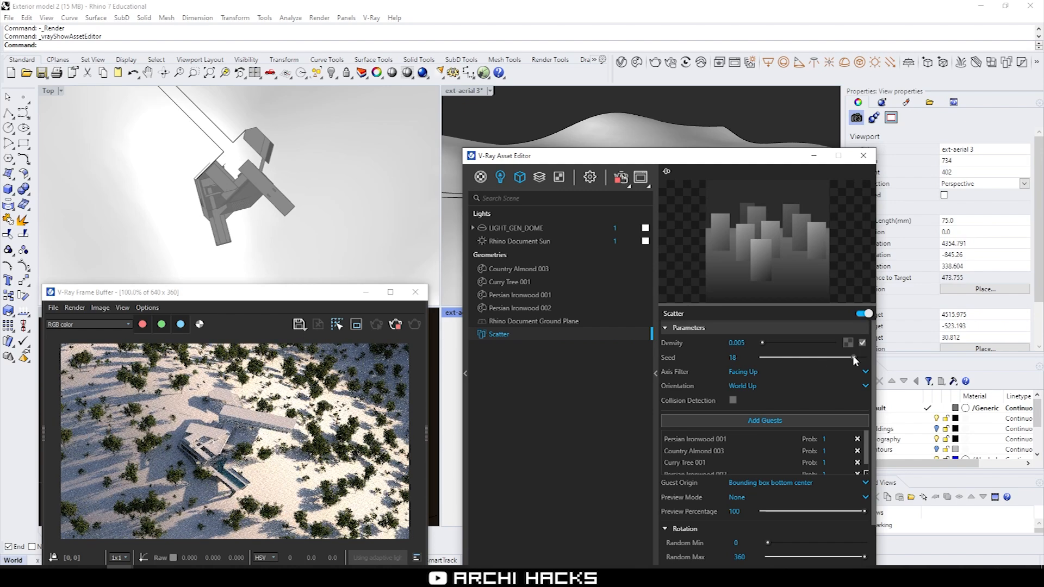
double_click(743, 355)
text(2)
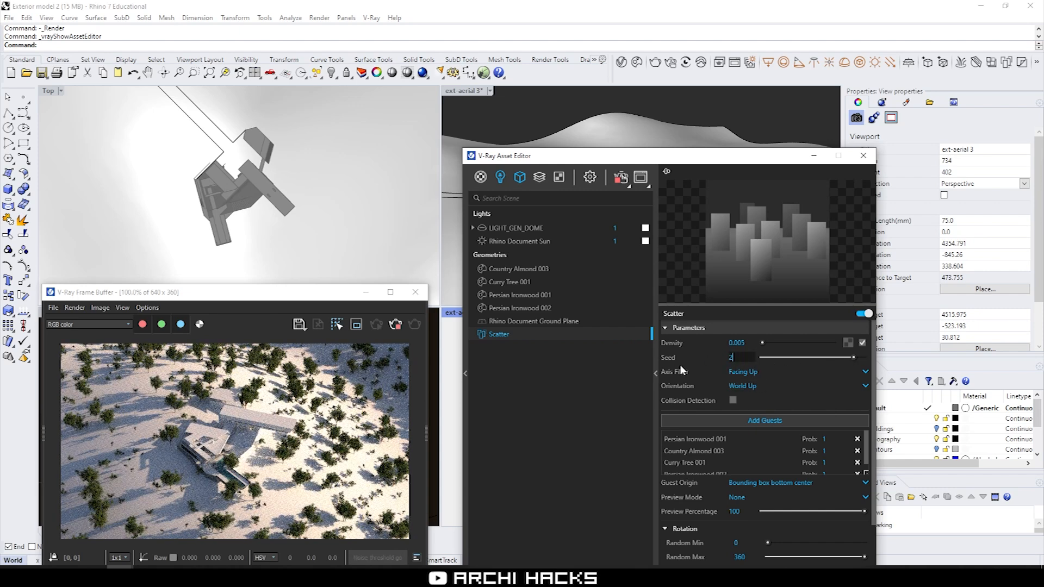
key(Return)
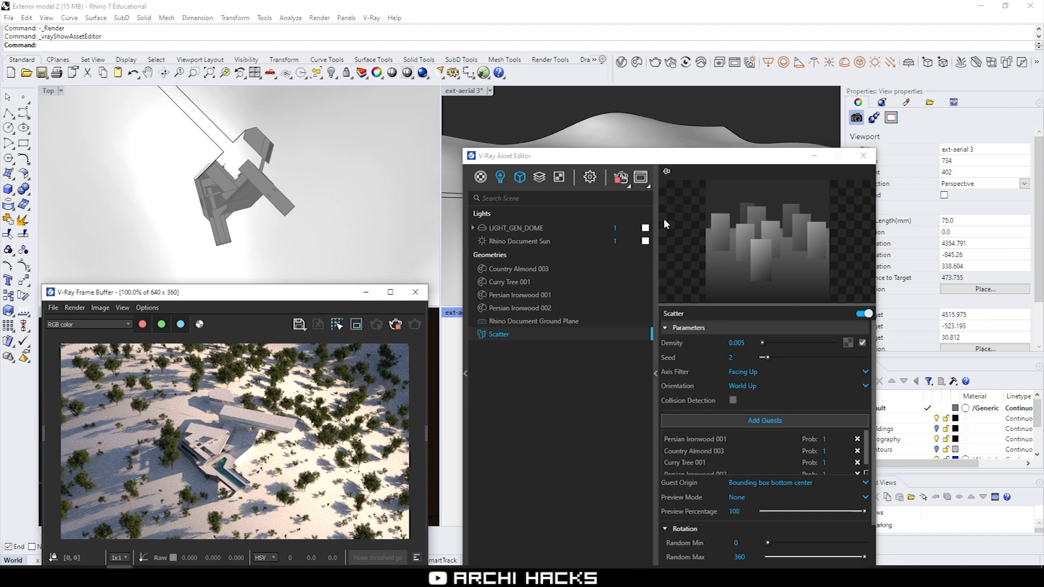
click(870, 158)
- Browse the online Ground materials in the Chaos Cosmos library
click(621, 62)
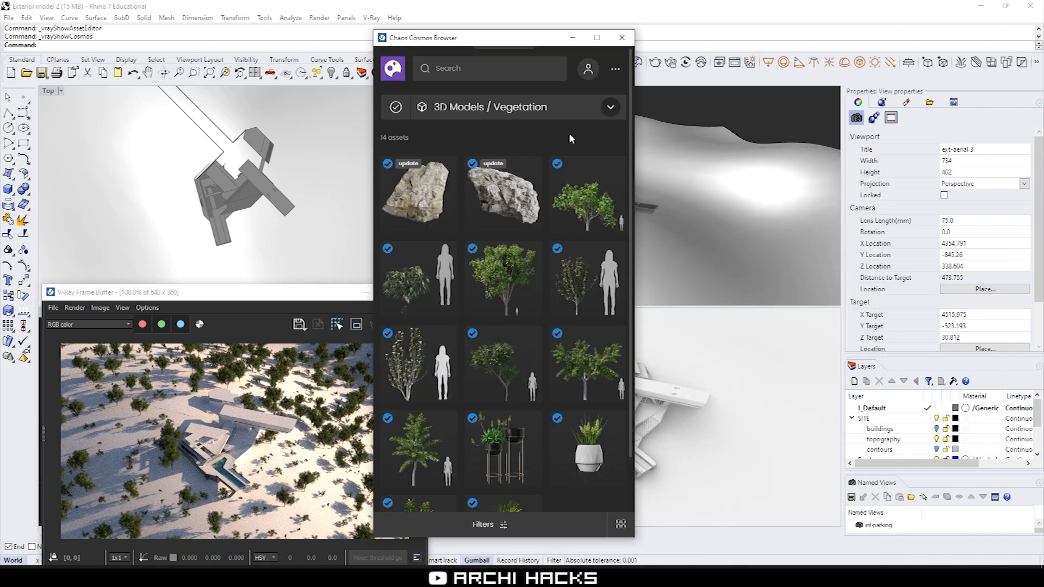
click(507, 108)
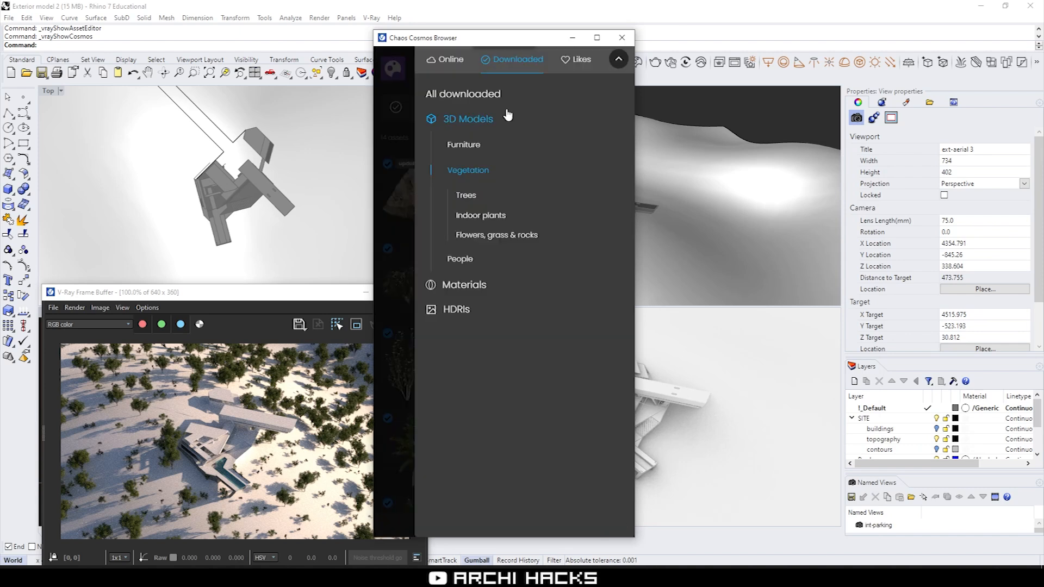
click(446, 61)
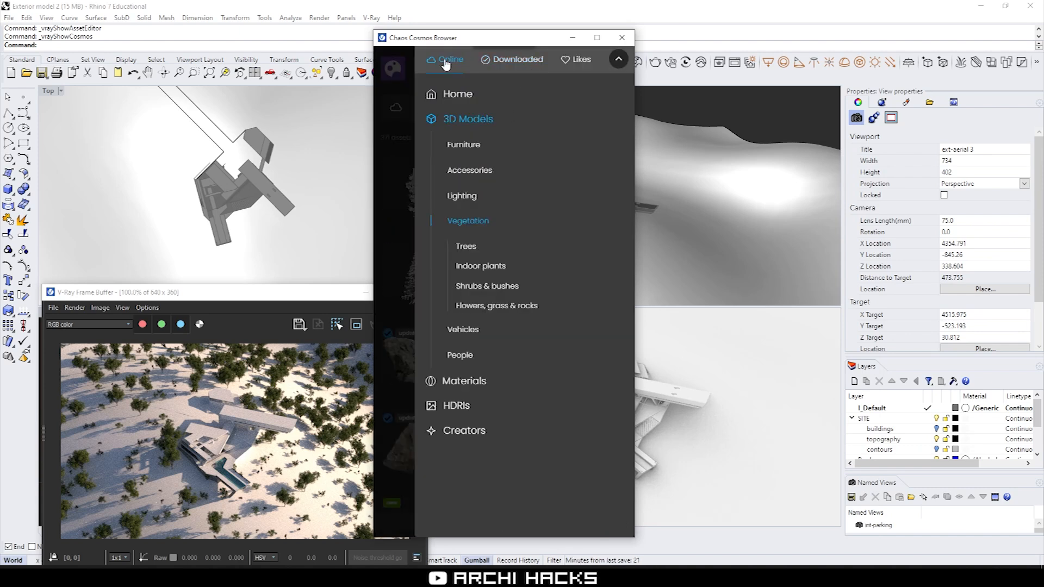
click(465, 117)
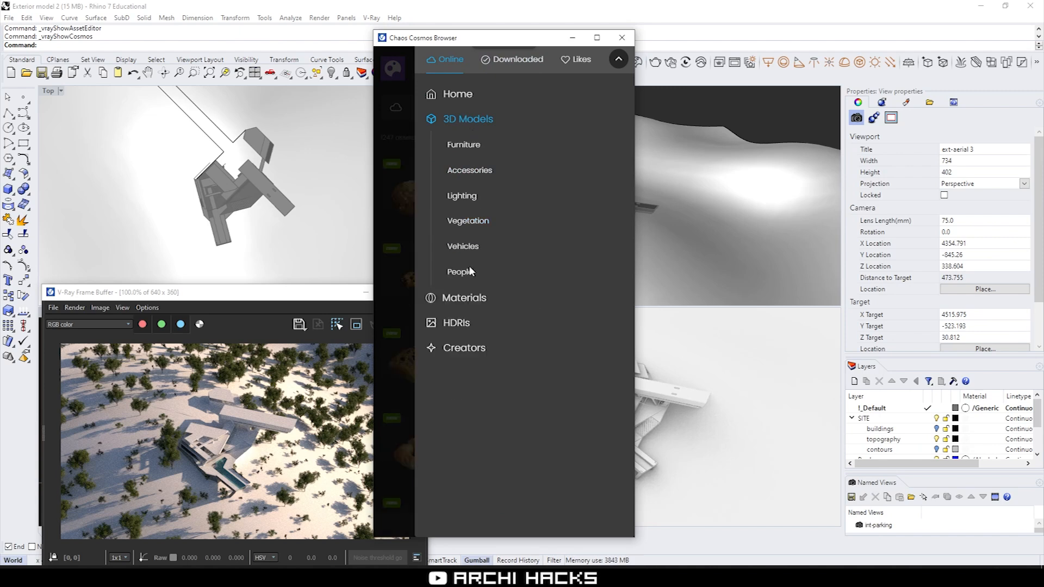
click(469, 299)
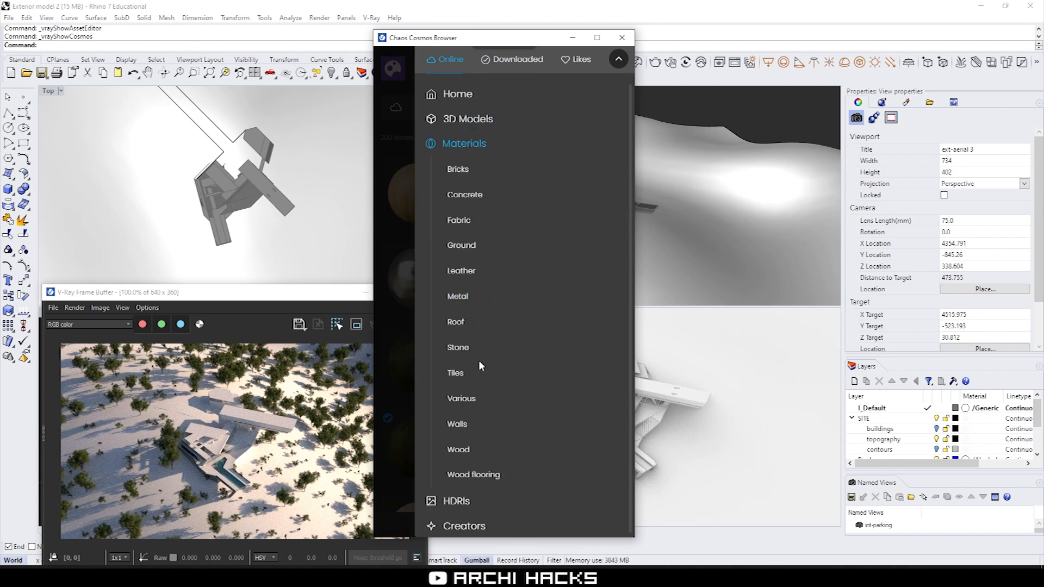
click(485, 247)
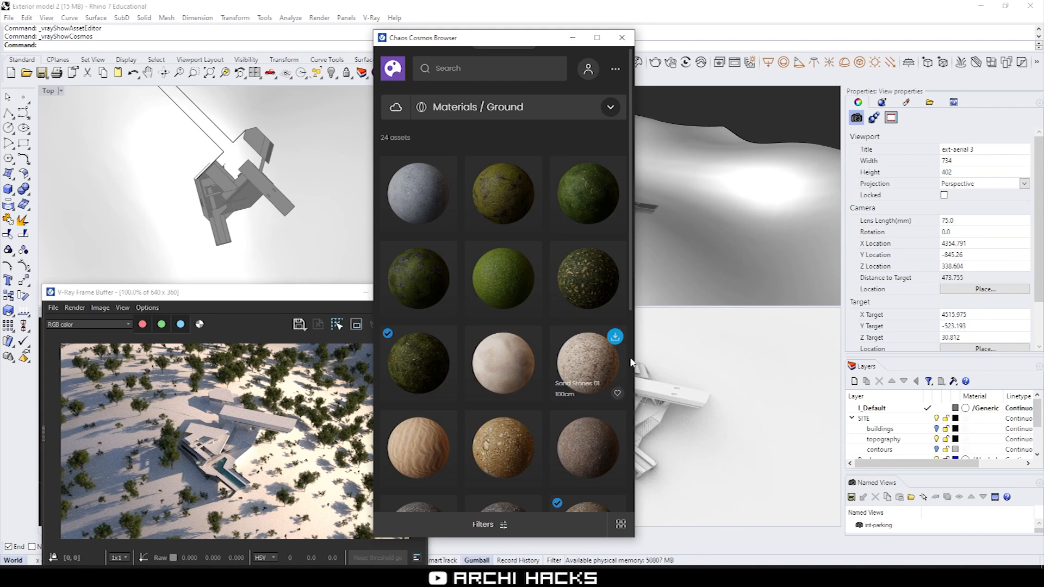
- Apply the Cosmos material Dirt Grey Stones 05 100cm to the terrain surrounding the building and access strip
scroll(598, 353, down, 4)
scroll(549, 396, up, 1)
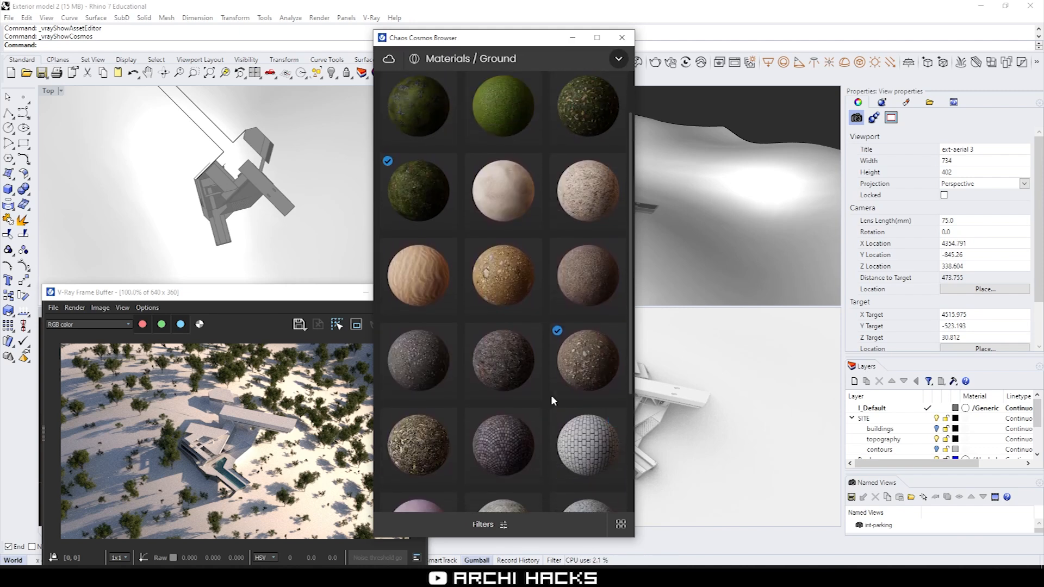
click(588, 363)
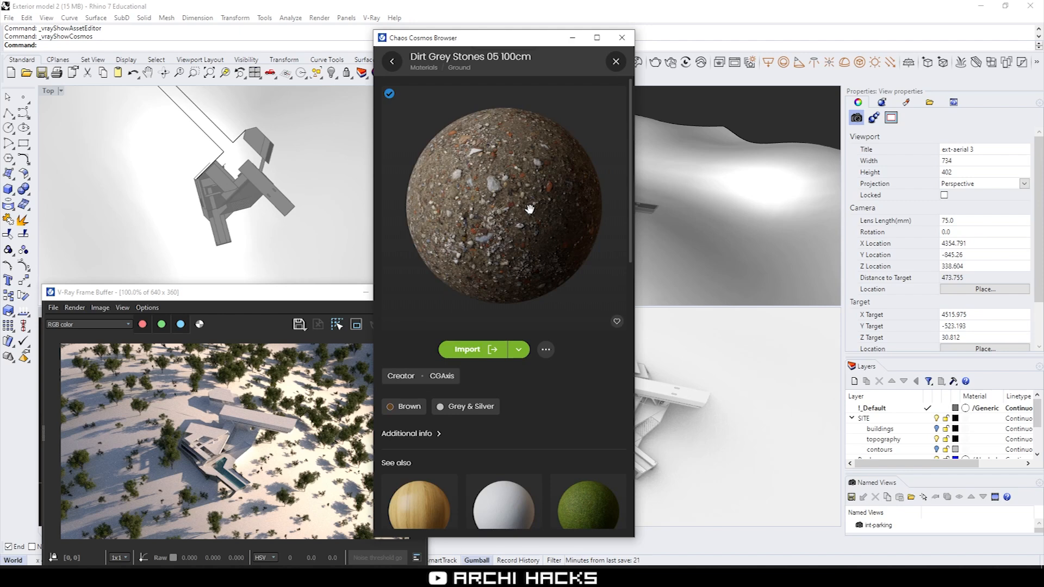
drag(496, 220, 736, 246)
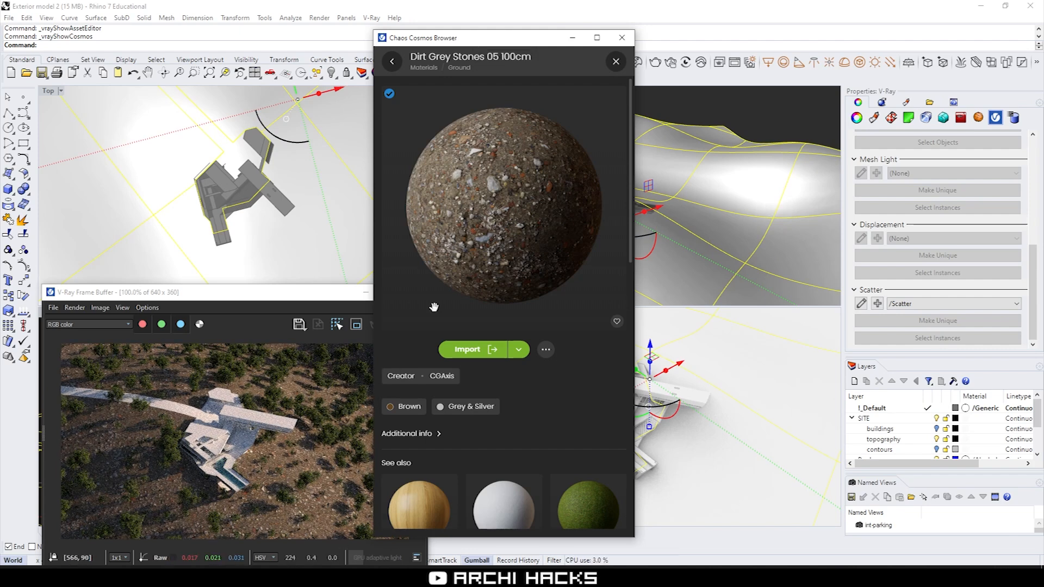
- Apply the Cosmos material Asphalt Black 15-01 100cm to the cut-out terrain piece under the building and access strip
click(391, 61)
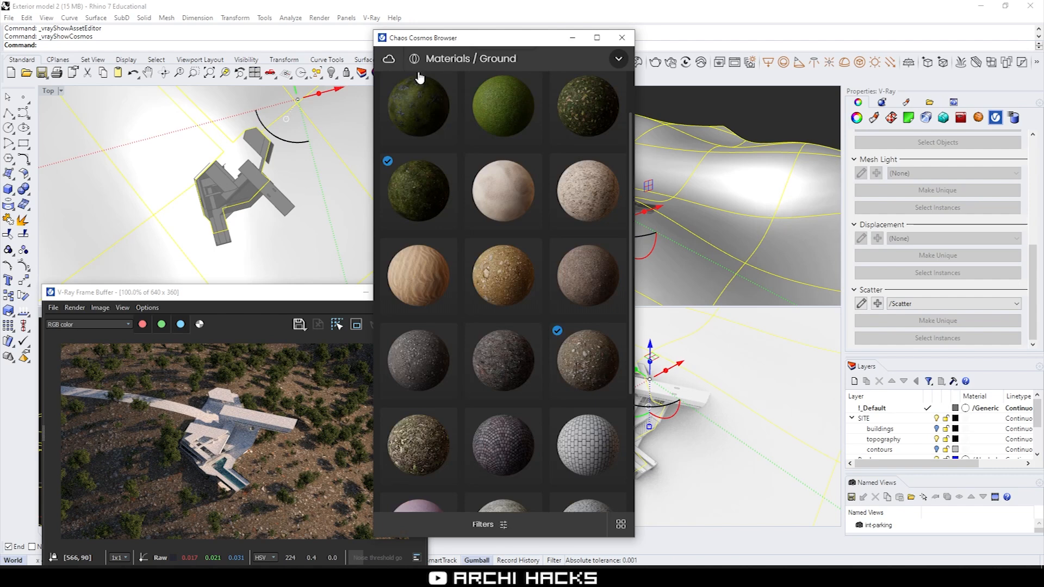
scroll(484, 380, up, 3)
scroll(486, 375, down, 5)
scroll(527, 400, down, 3)
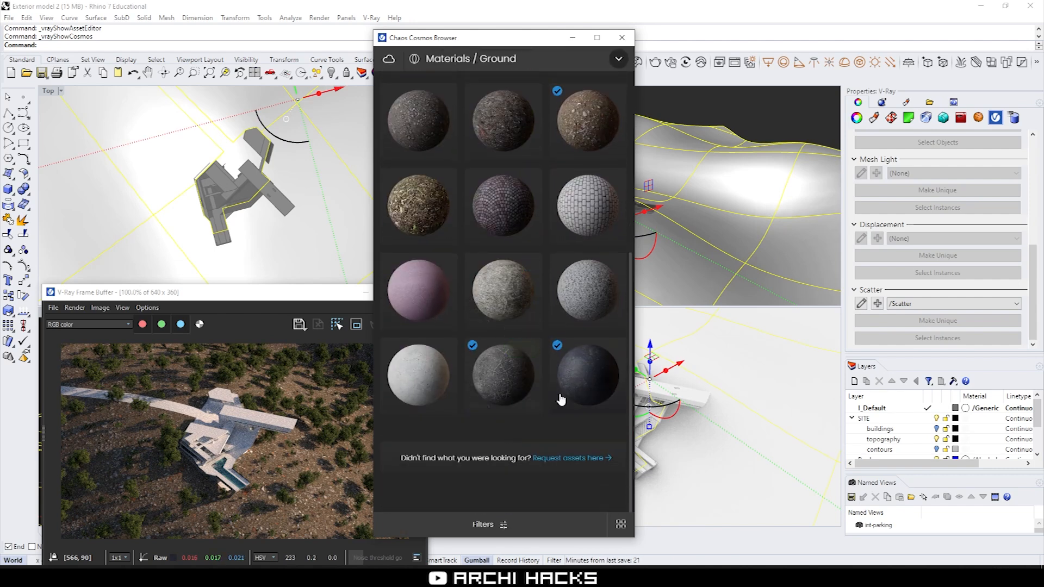
drag(527, 45, 422, 54)
mouse_move(506, 375)
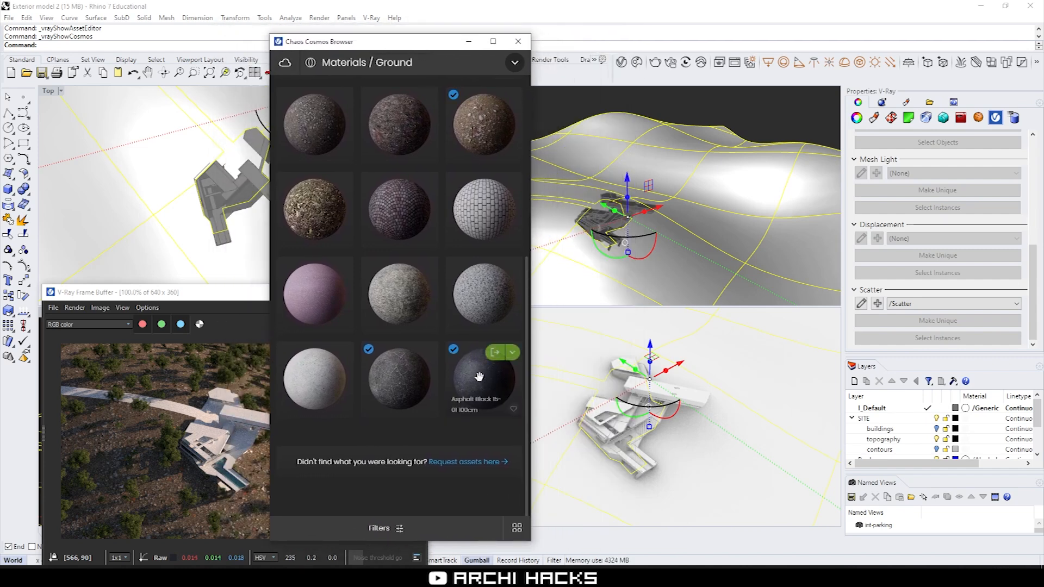
drag(510, 376, 613, 385)
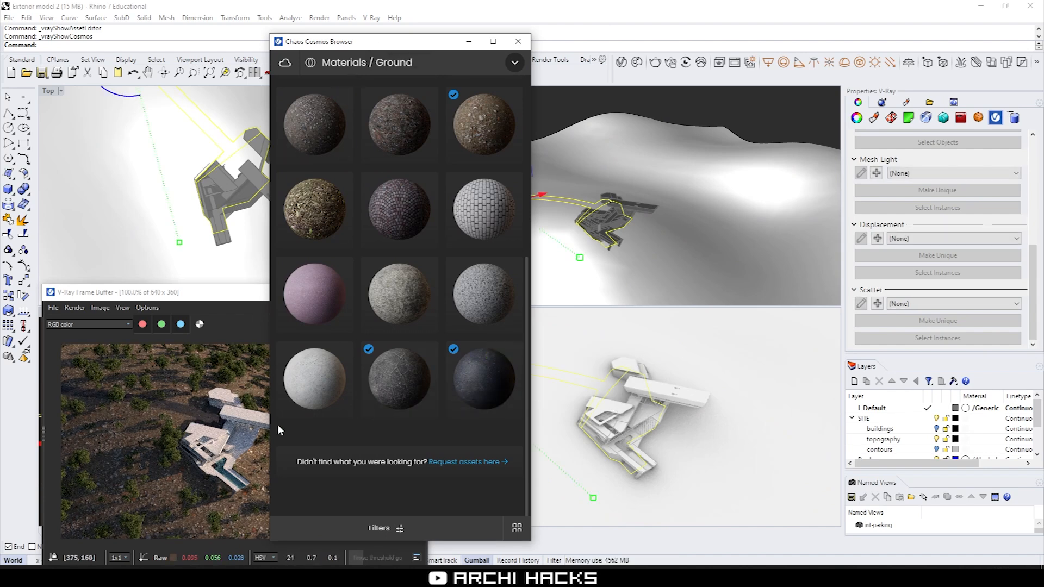
- Examine the ground material's texture scale in the render near the pool, and close the Cosmos library
drag(425, 62, 537, 54)
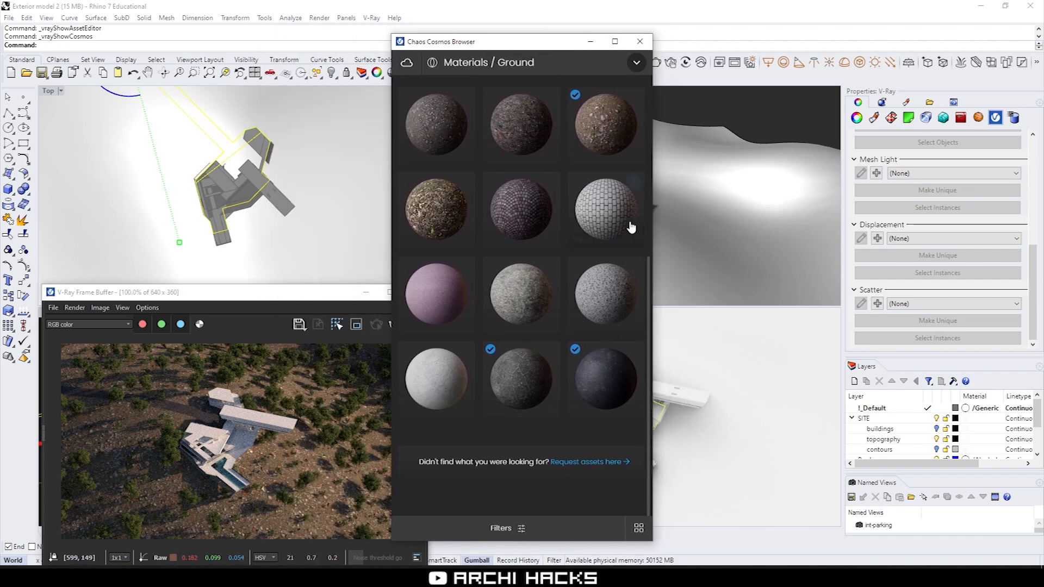
scroll(629, 226, up, 2)
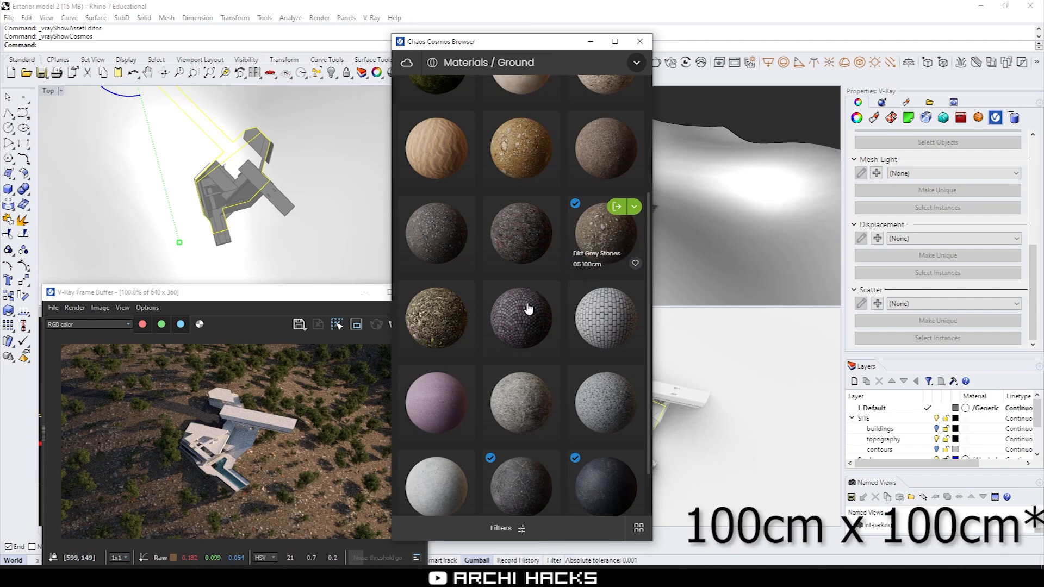
click(282, 475)
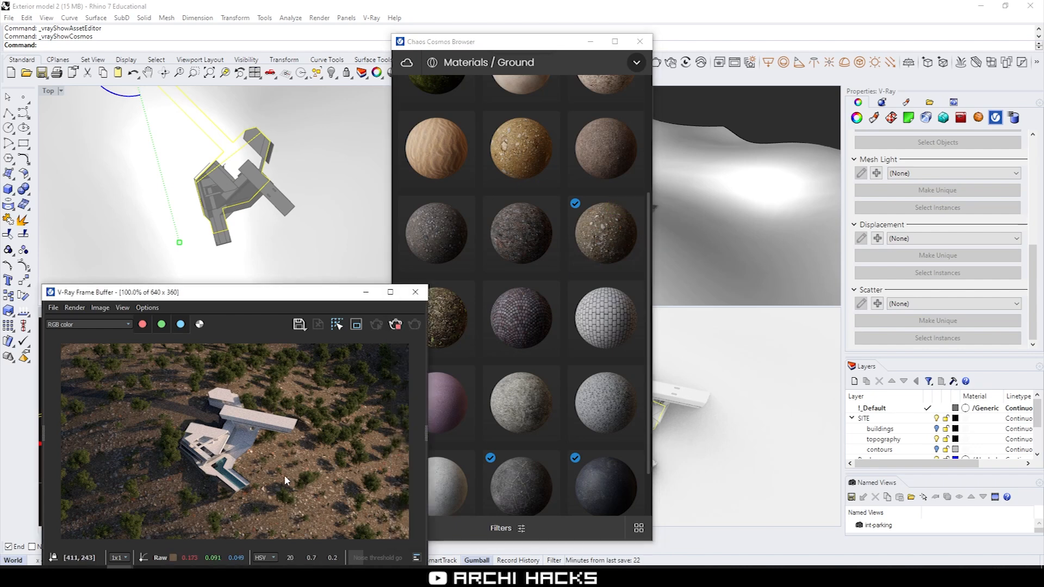
scroll(285, 490, up, 1)
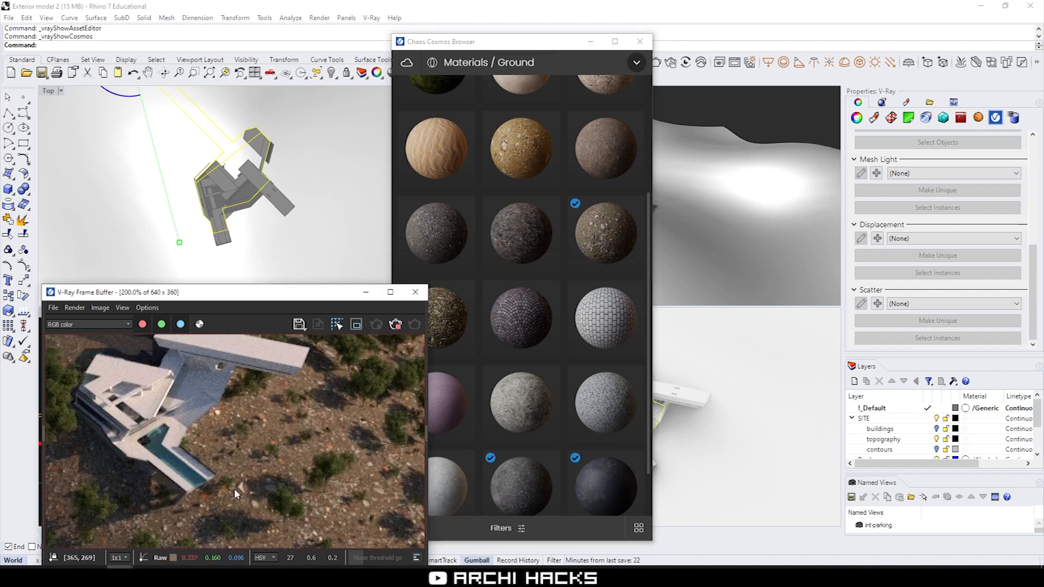
scroll(244, 491, up, 1)
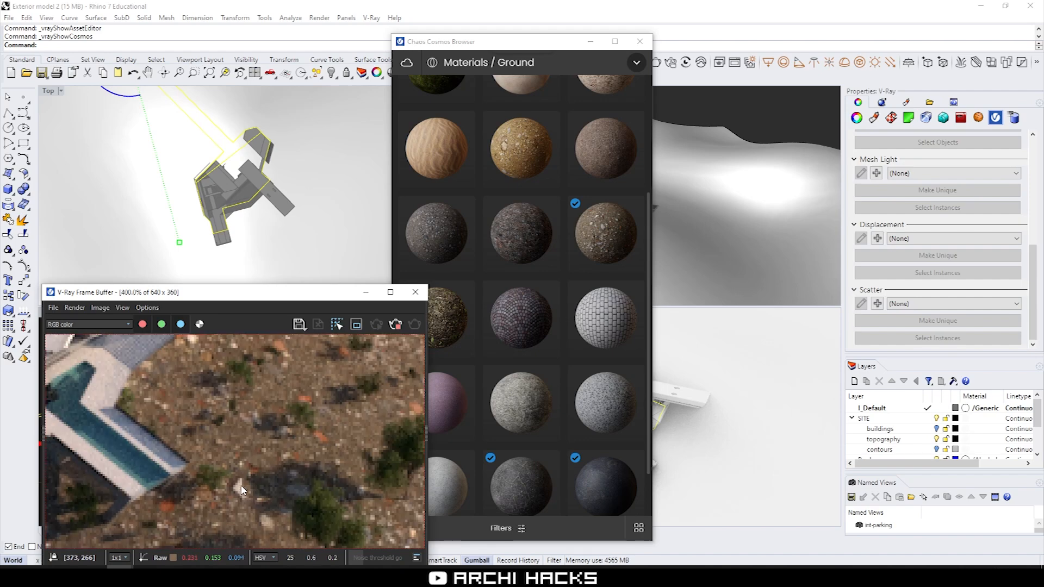
scroll(244, 490, down, 2)
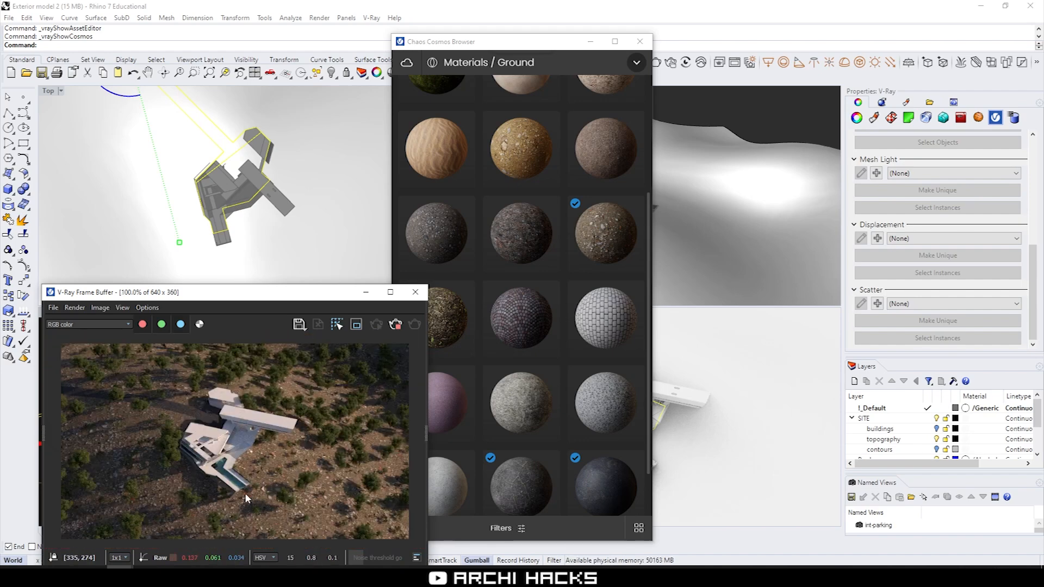
scroll(250, 493, up, 1)
scroll(260, 496, down, 1)
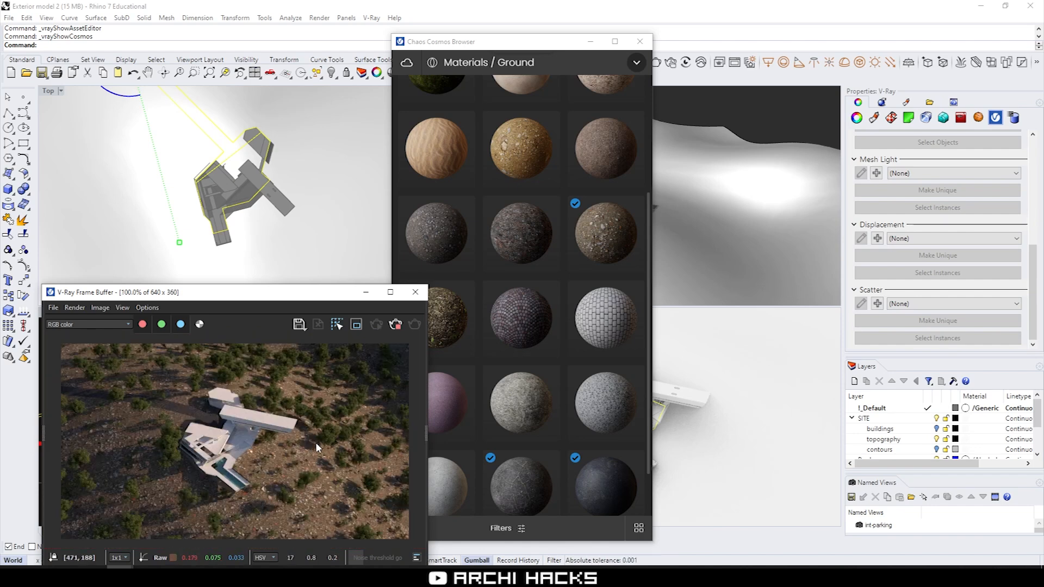
click(640, 42)
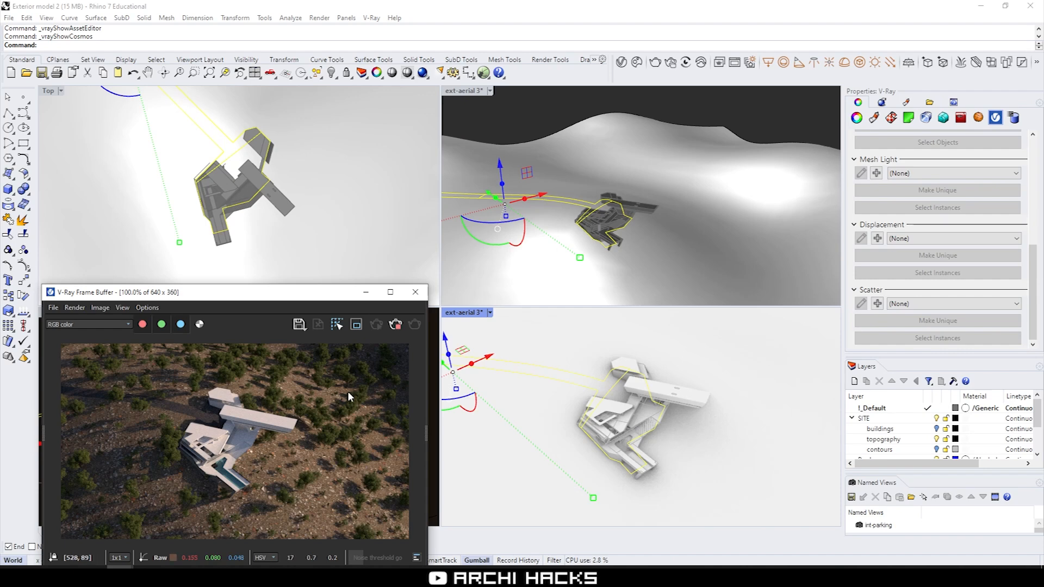
- Add a Material Random Color render element to the V-Ray scene
click(395, 325)
drag(570, 238, 598, 216)
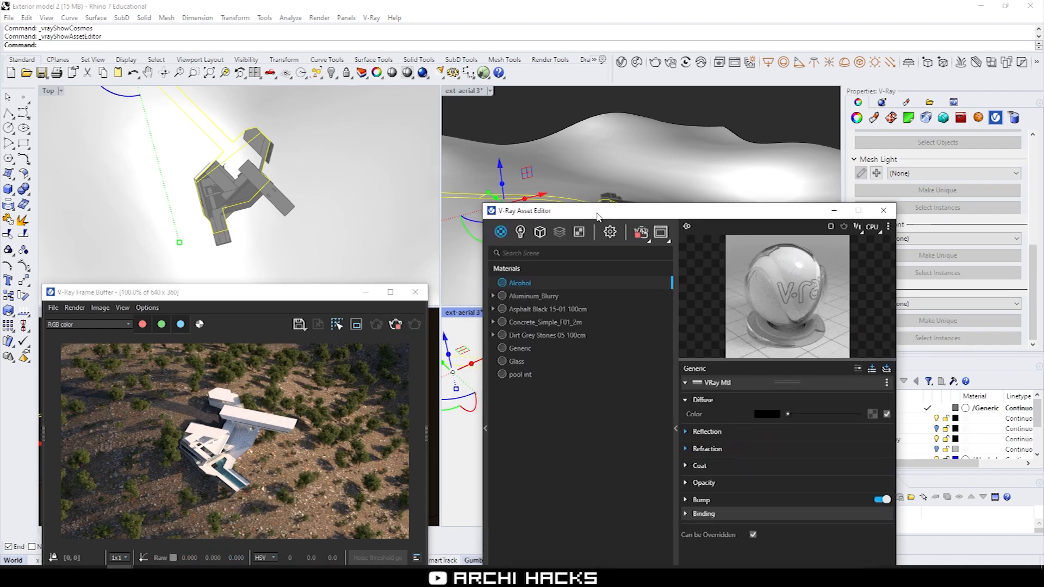
click(559, 234)
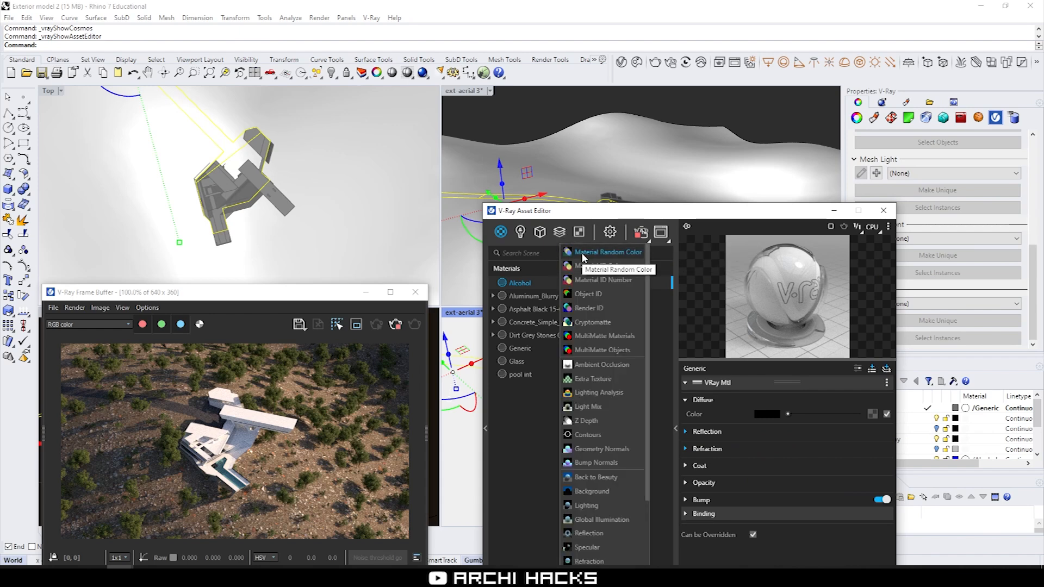
scroll(588, 463, down, 5)
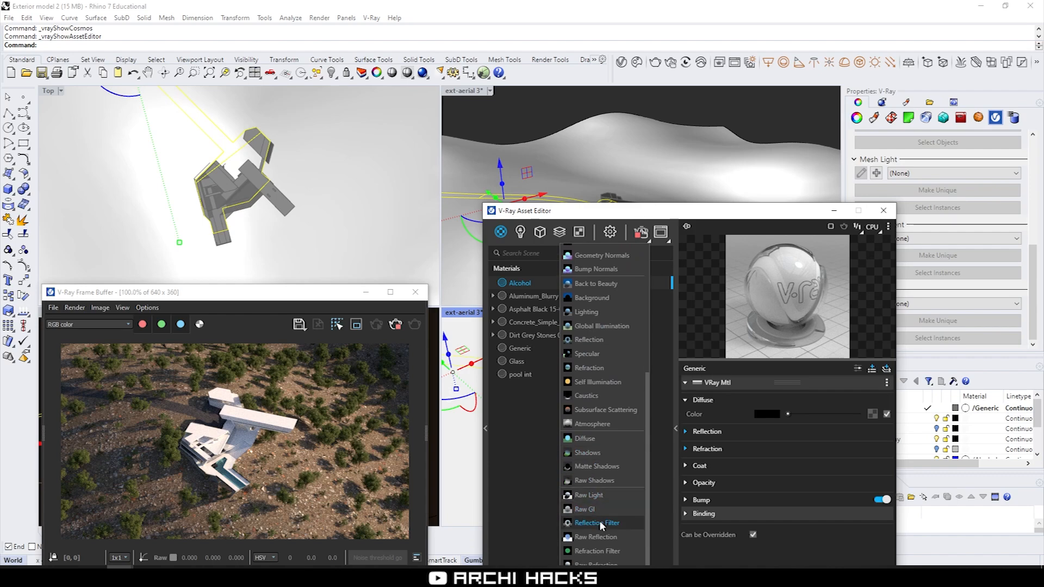
scroll(599, 520, up, 5)
click(589, 252)
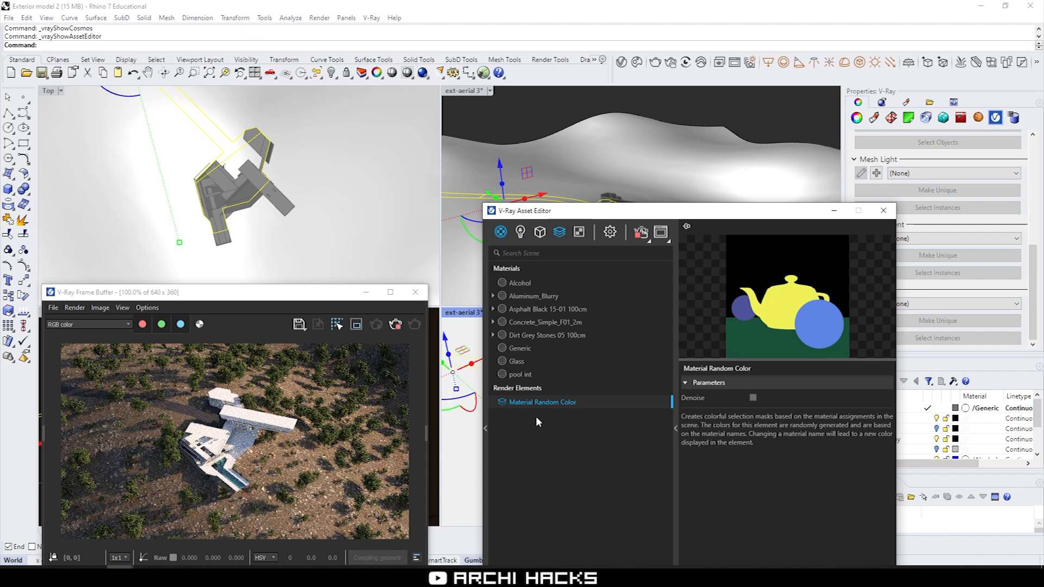
- Add a Bump Normals render element to the V-Ray scene
click(558, 231)
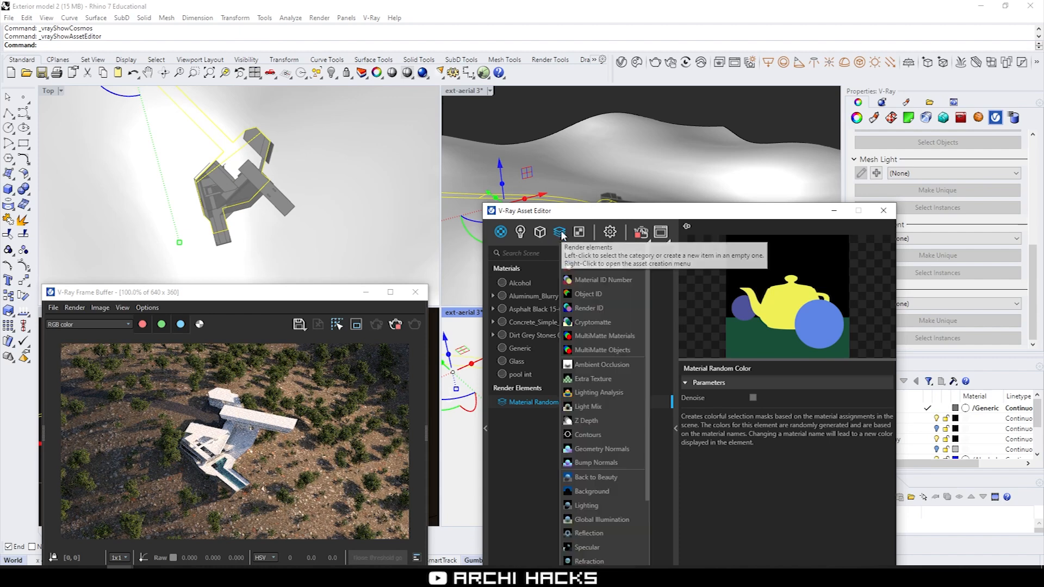
click(602, 462)
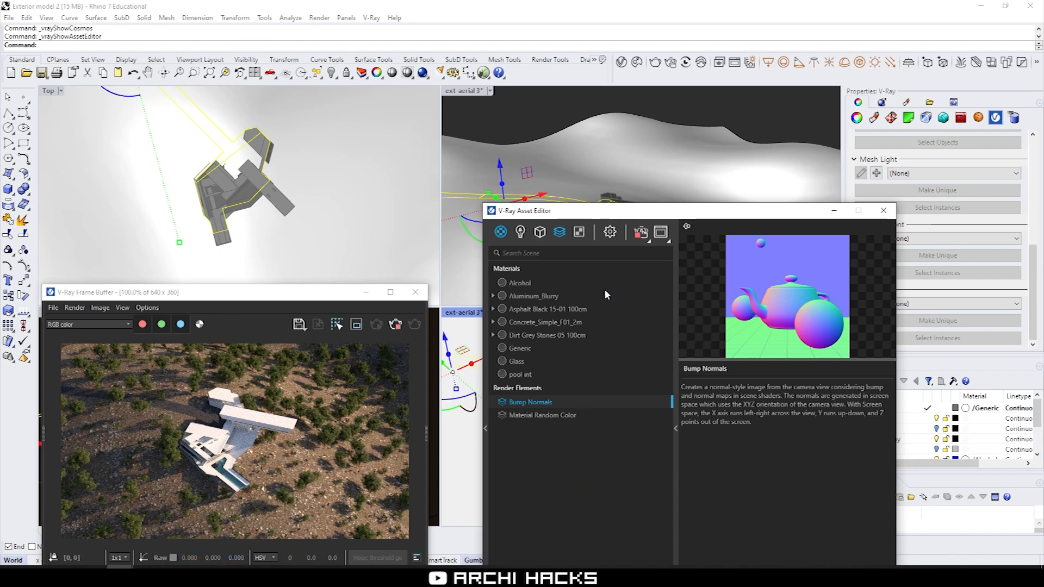
drag(659, 208, 680, 187)
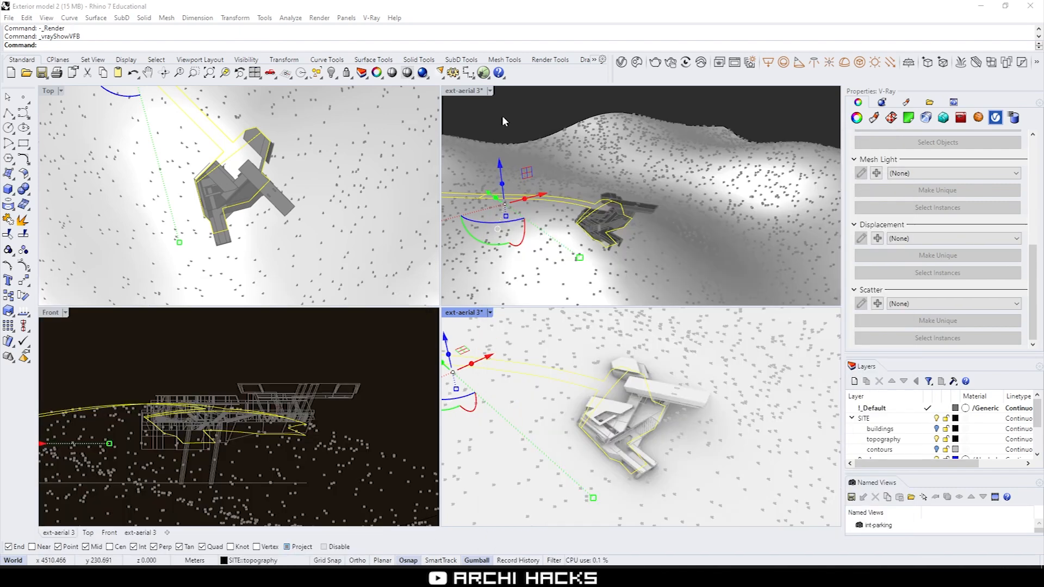
- Launch a V-Ray Vision real-time preview of the closer ext-aerial 3 view and fit its window beside that viewport
click(501, 115)
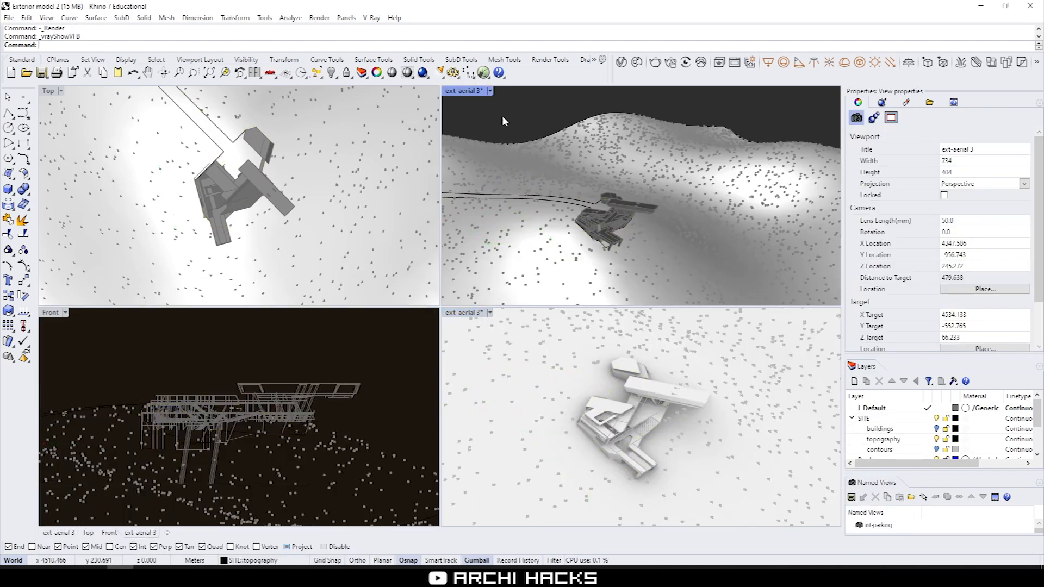
click(479, 321)
click(686, 62)
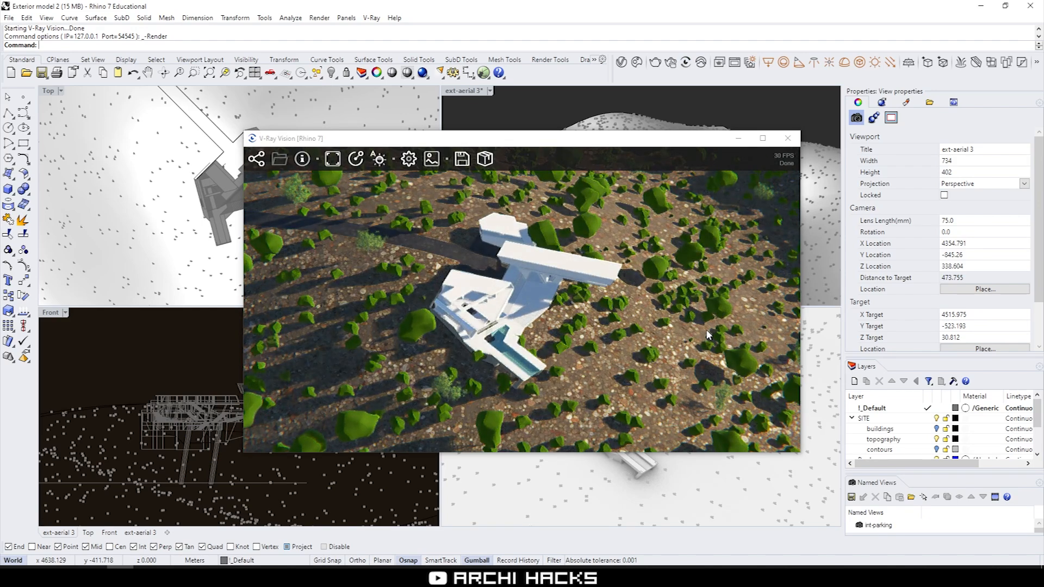
drag(588, 141, 361, 87)
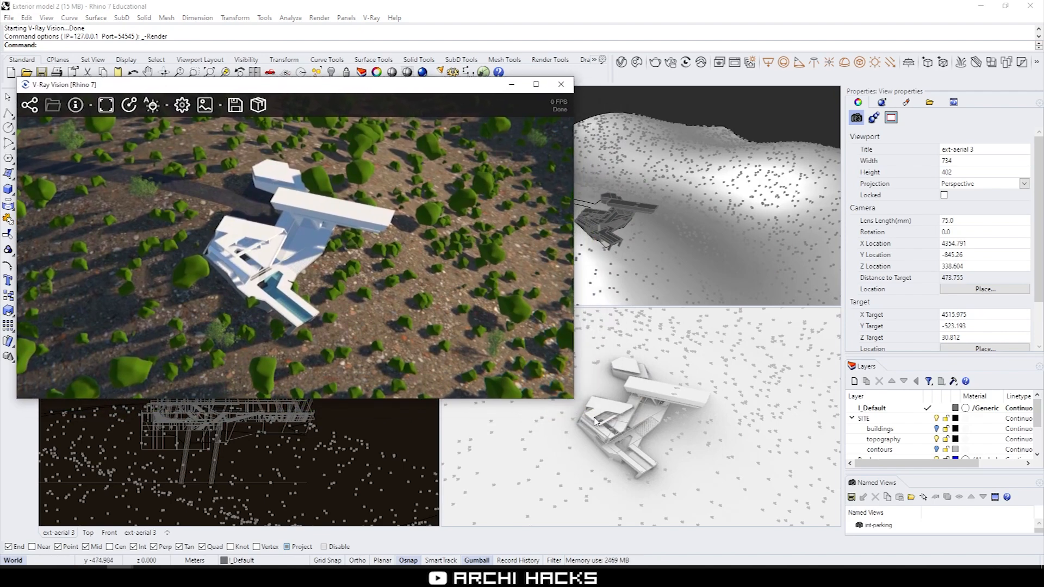
drag(570, 401, 483, 398)
- Examine the house and its surrounding trees from several angles in the V-Ray Vision preview
right_drag(321, 235, 228, 248)
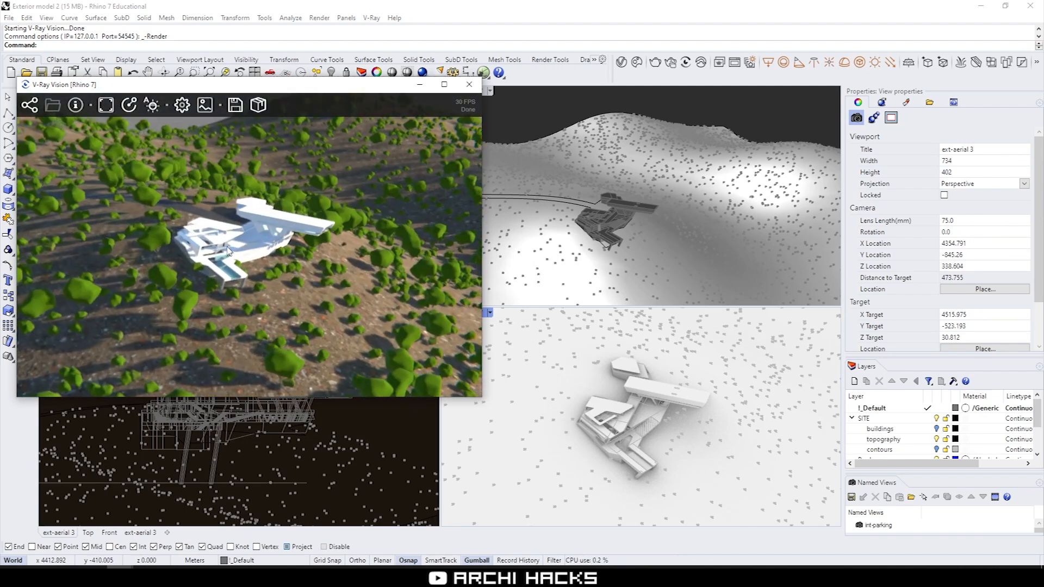
scroll(228, 251, up, 3)
mouse_move(225, 267)
right_down()
mouse_move(190, 235)
mouse_move(178, 237)
mouse_move(249, 245)
mouse_move(271, 263)
mouse_move(180, 250)
mouse_move(149, 259)
mouse_move(288, 263)
mouse_move(232, 233)
mouse_move(215, 289)
mouse_move(223, 274)
mouse_move(254, 277)
mouse_move(216, 263)
mouse_move(273, 266)
mouse_move(273, 288)
mouse_move(217, 262)
mouse_move(229, 267)
right_up()
right_drag(267, 306, 311, 302)
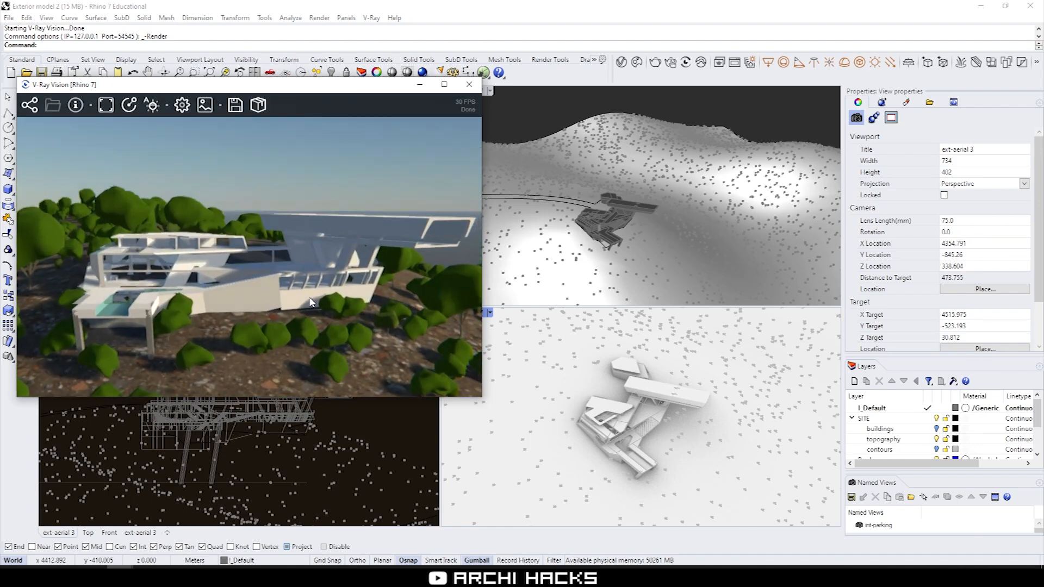
mouse_move(310, 260)
right_down()
mouse_move(245, 267)
mouse_move(251, 255)
mouse_move(298, 260)
right_up()
scroll(300, 261, up, 4)
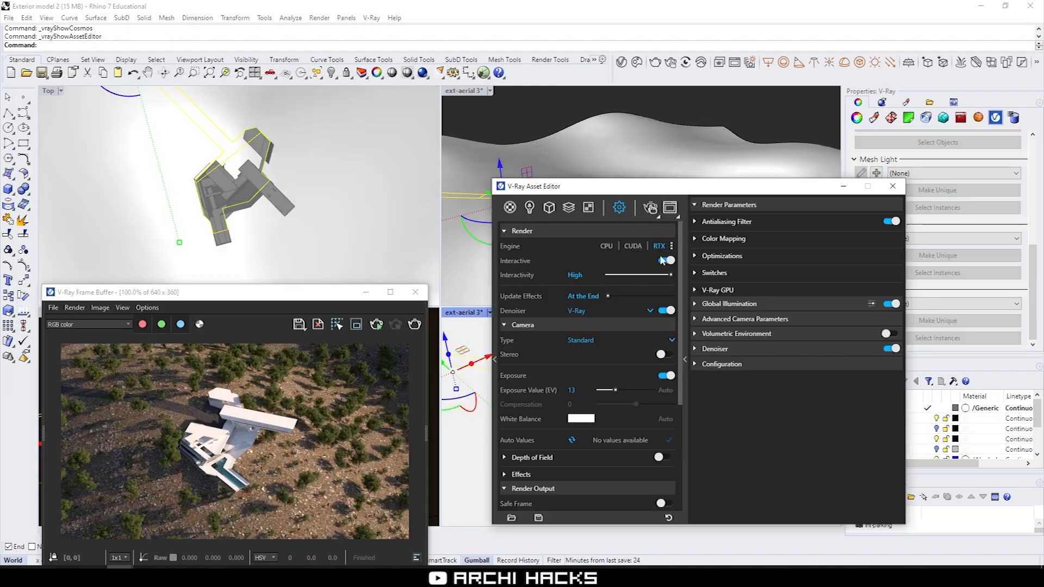
- Turn off interactive rendering and set the render output size to 1920 x 1080 at 16:9 widescreen
click(667, 261)
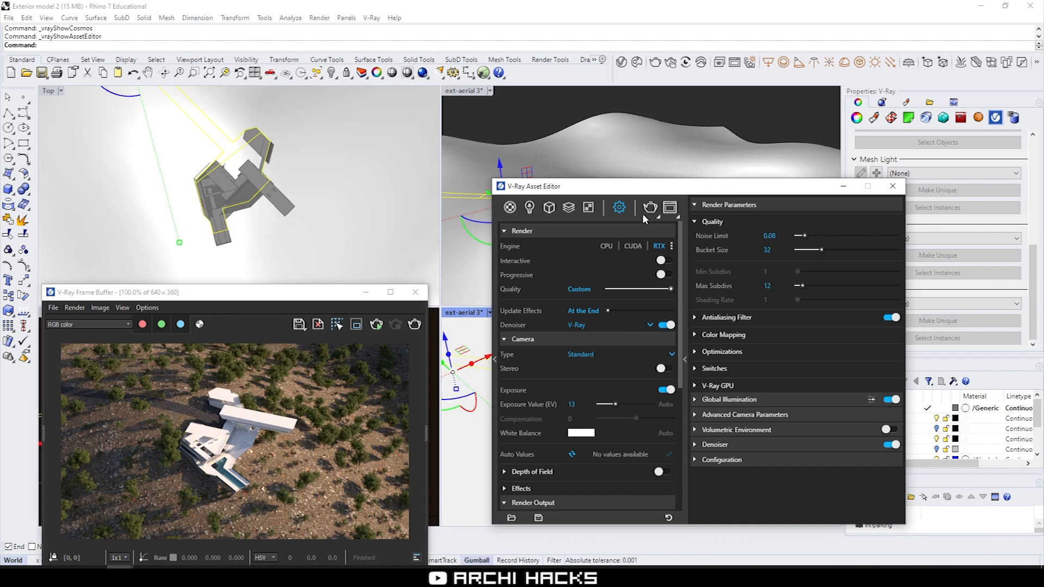
click(540, 338)
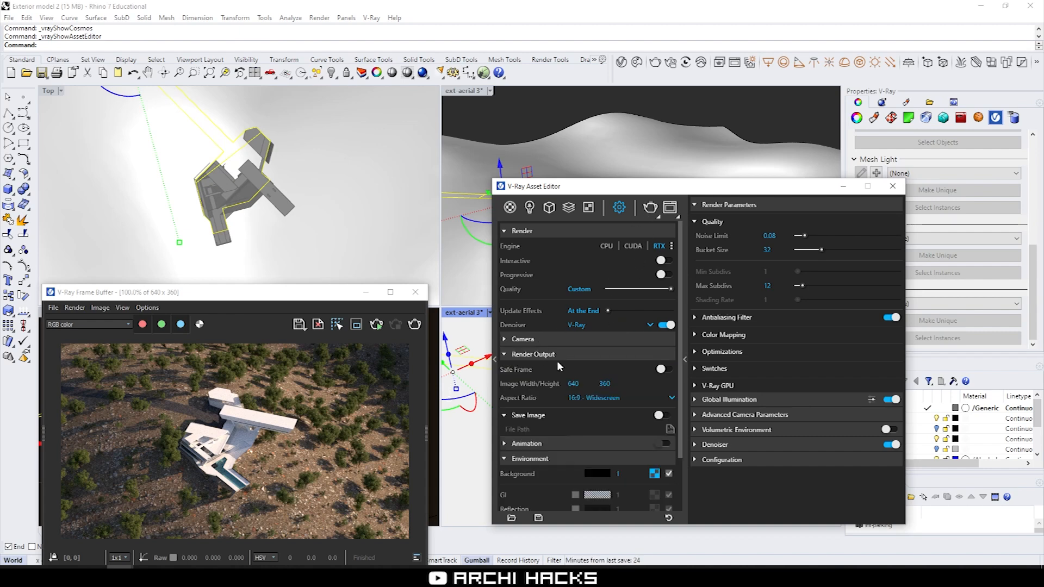
click(617, 382)
text(10)
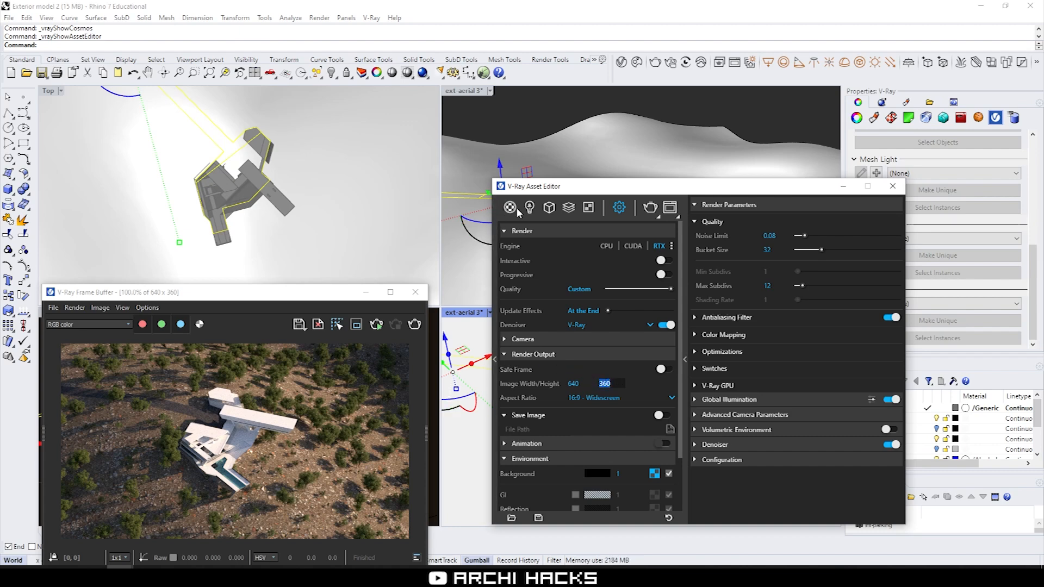
text(80)
key(Return)
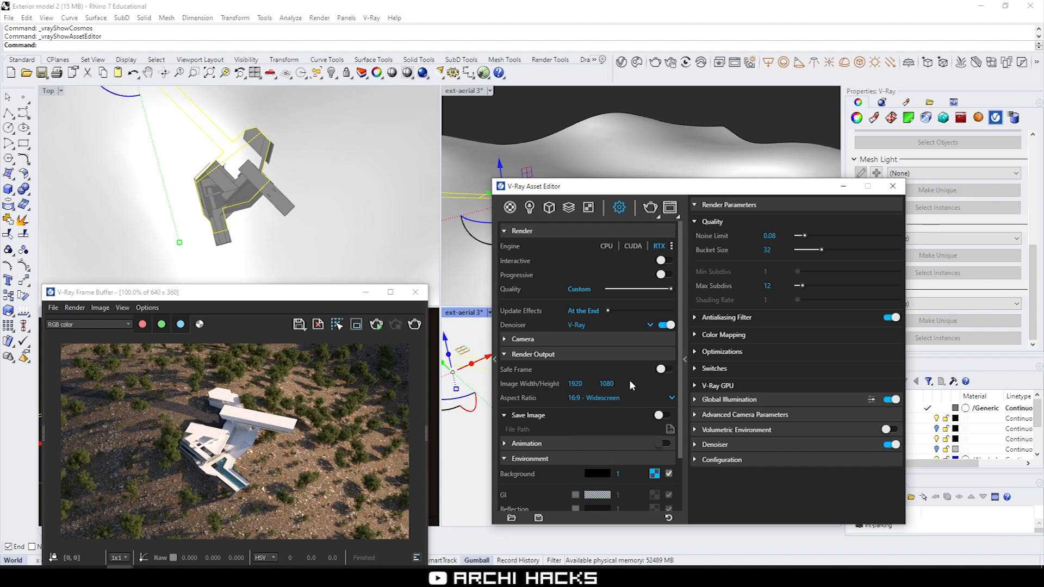
- Start the production render of the aerial view from the V-Ray Asset Editor
drag(684, 190, 670, 137)
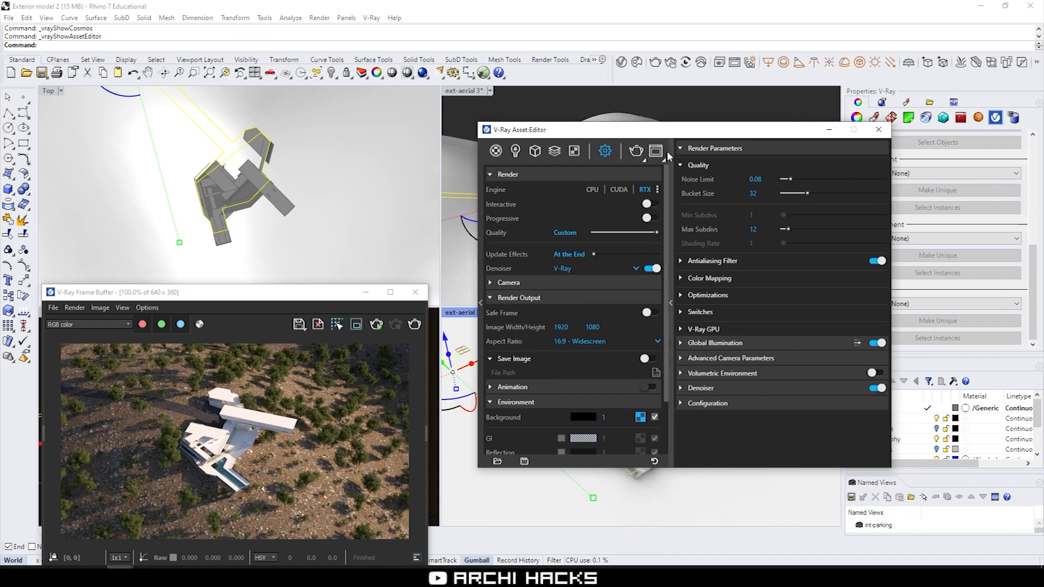
click(522, 403)
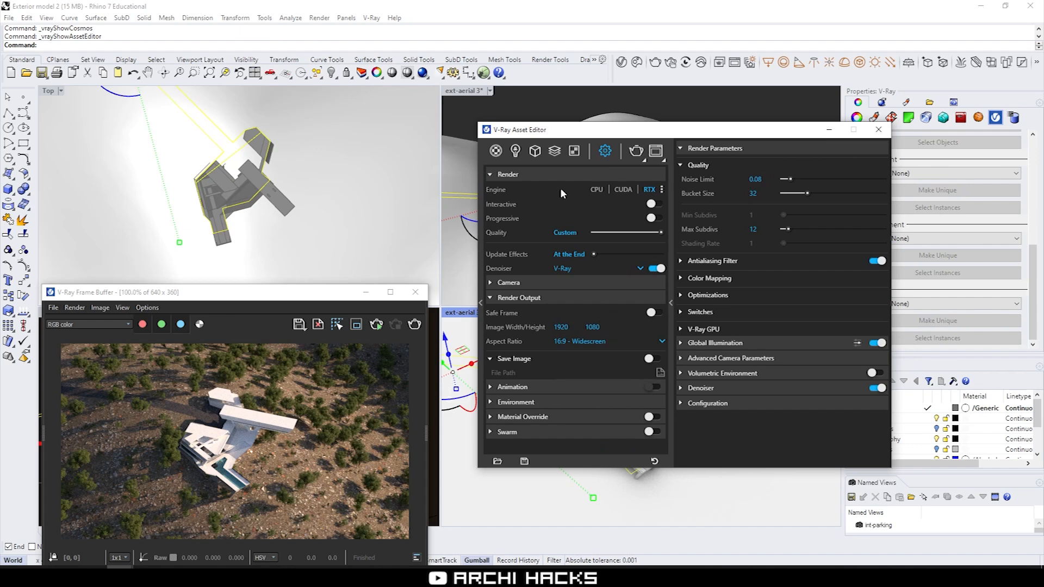
click(636, 156)
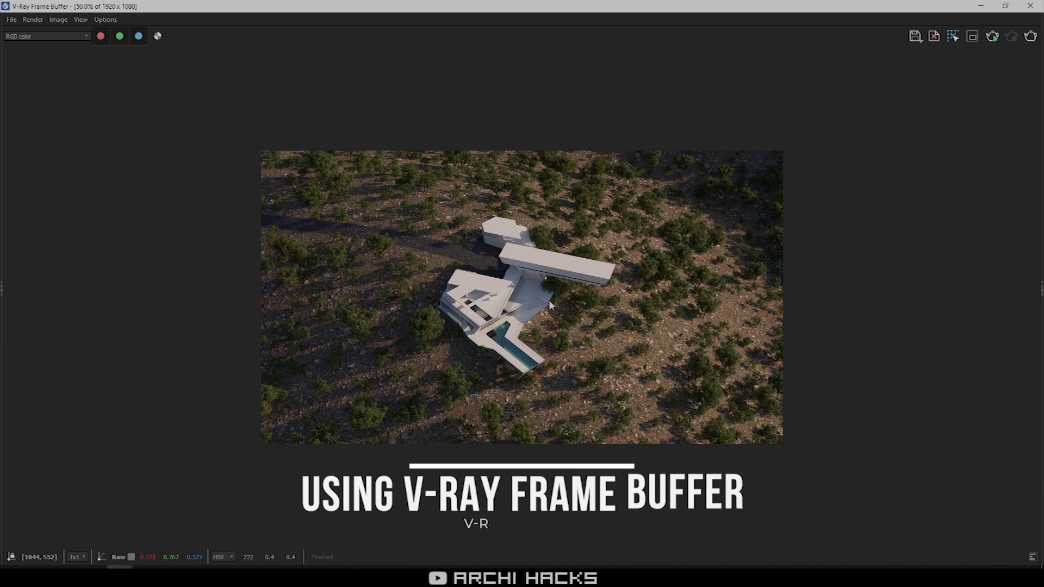
- Inspect the finished render up close around the house, pool and surrounding vegetation
scroll(577, 298, up, 1)
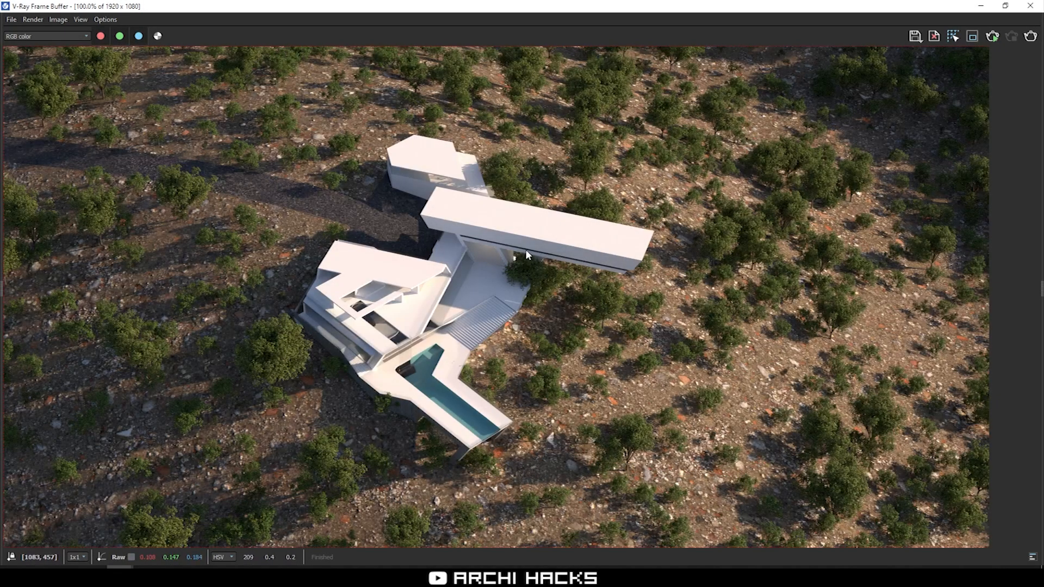
scroll(523, 266, down, 1)
scroll(515, 290, up, 1)
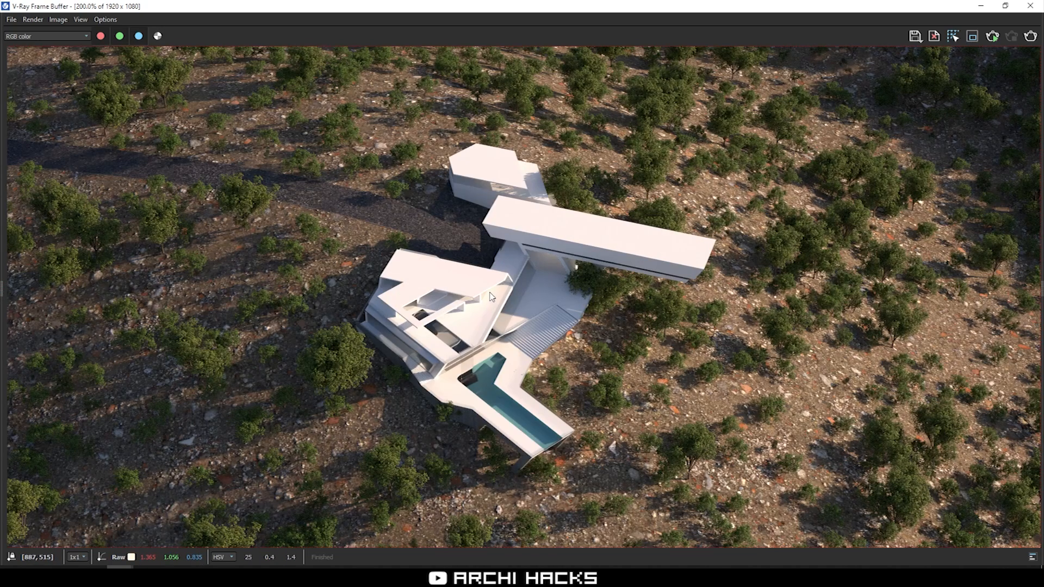
scroll(491, 296, up, 1)
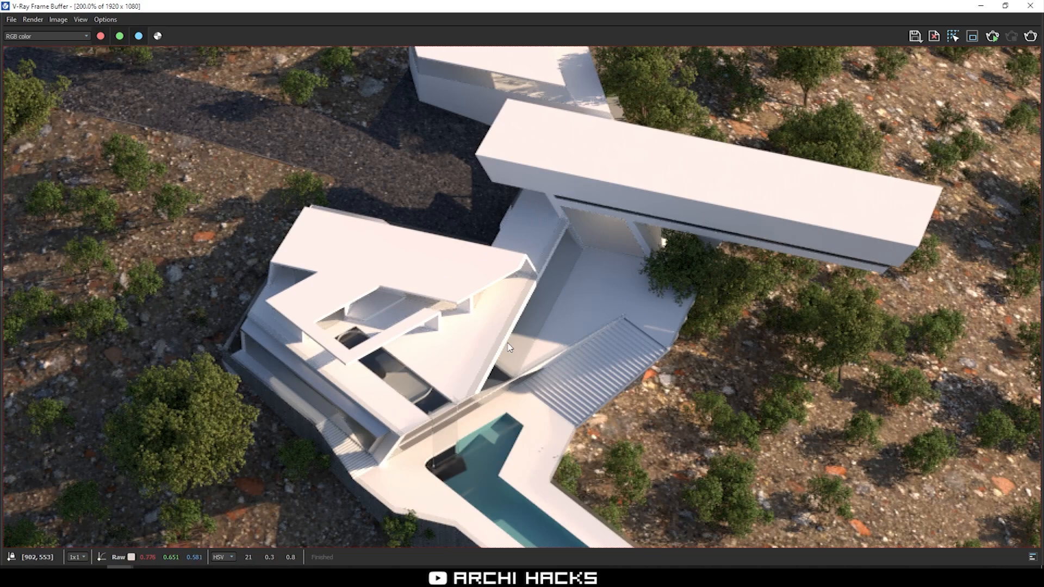
scroll(505, 344, down, 2)
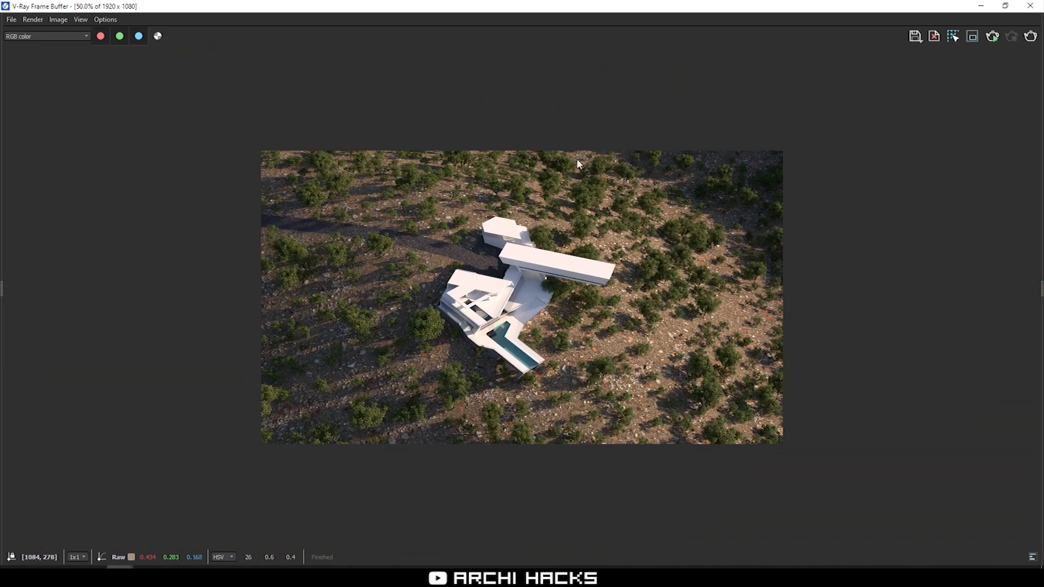
- Restore the frame buffer to a floating window, enlarge it and reveal its correction layers
drag(660, 6, 498, 98)
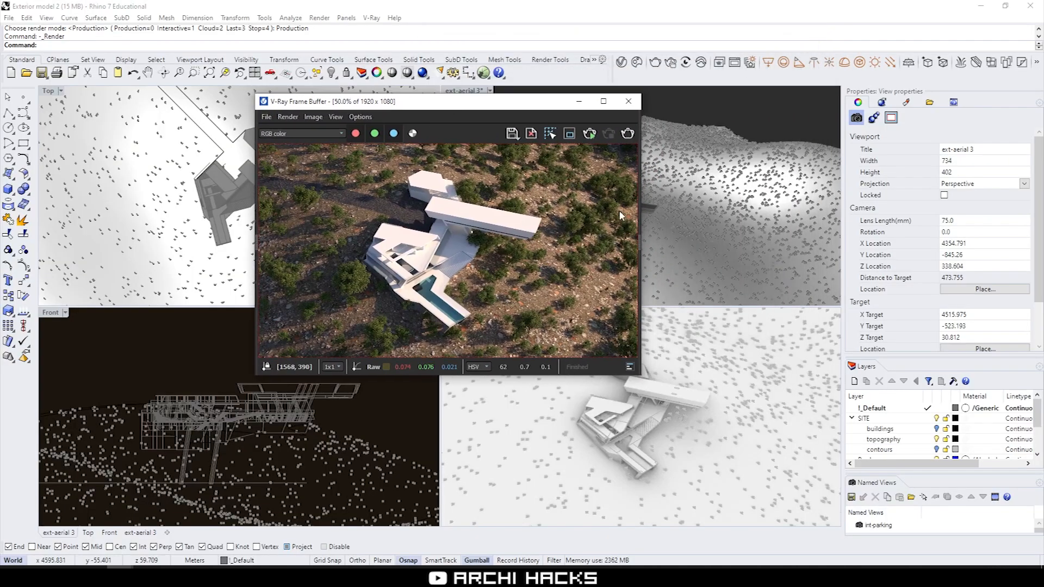
drag(642, 217, 746, 240)
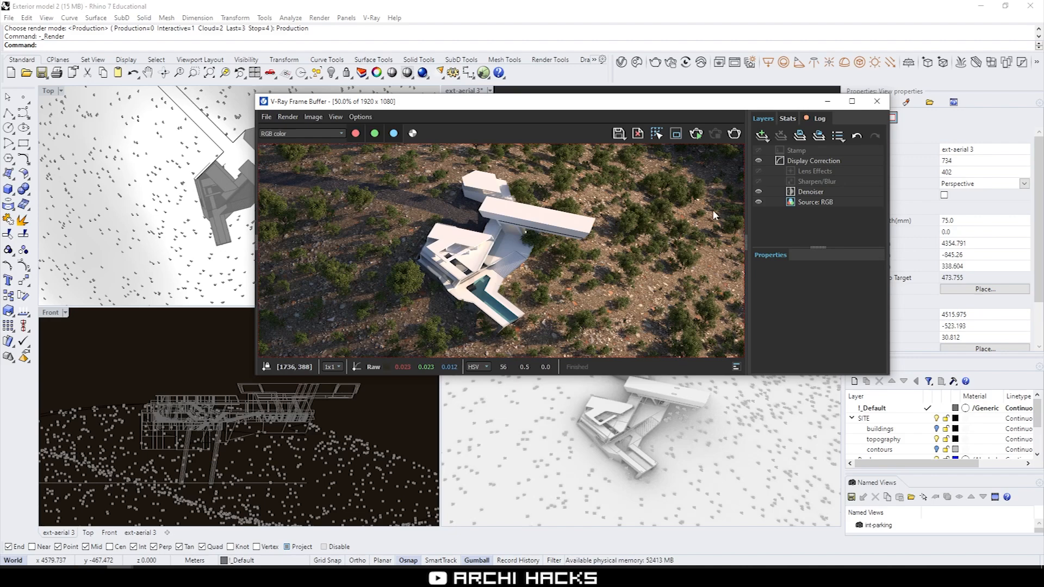
drag(748, 250, 784, 243)
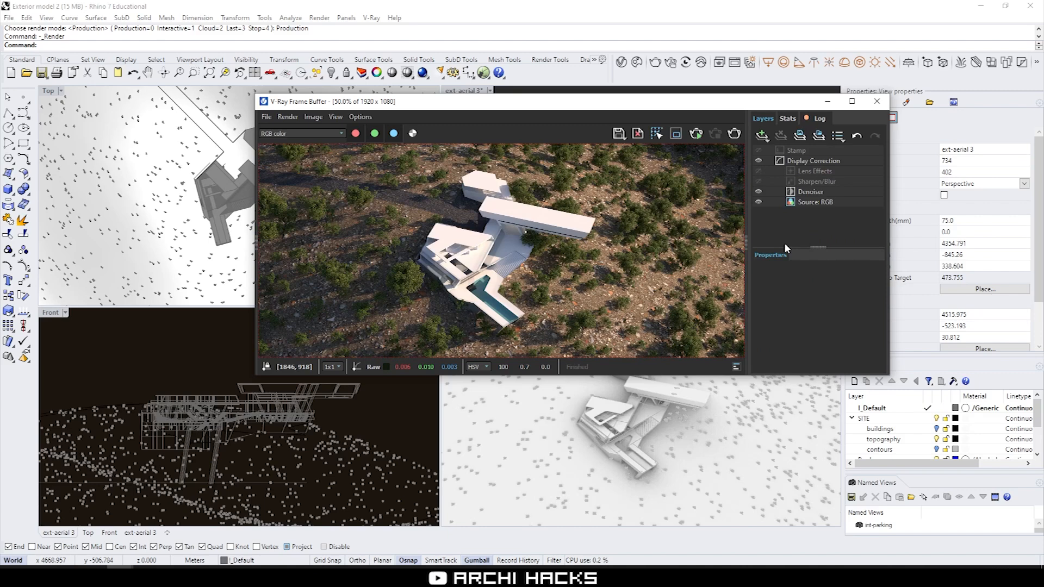
drag(730, 375, 729, 439)
- Lower the Display Correction exposure to -0.215 and check its effect on the render
click(801, 162)
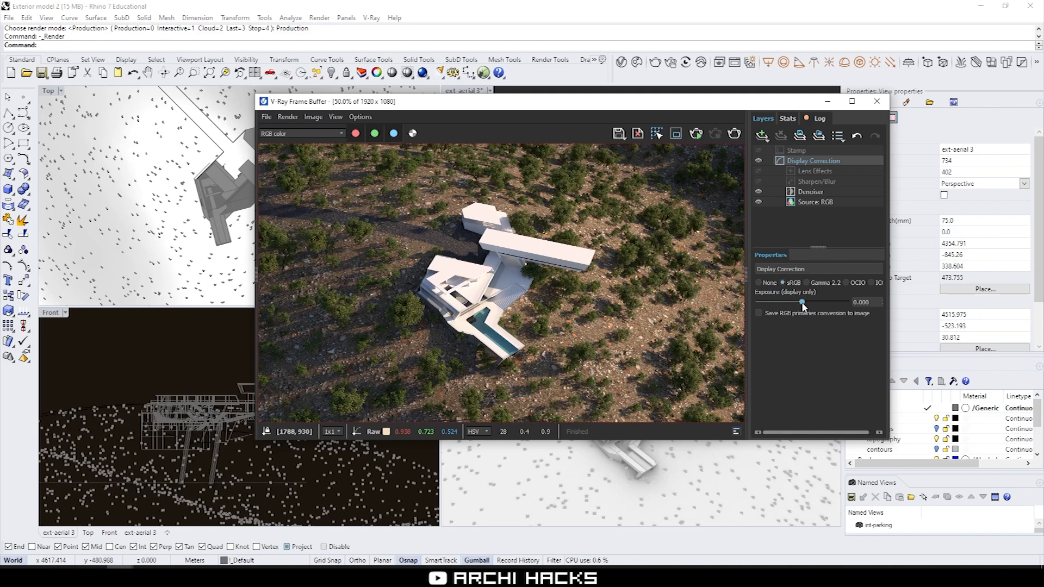
mouse_move(802, 303)
mouse_down()
mouse_move(792, 301)
mouse_move(816, 304)
mouse_move(802, 304)
mouse_up()
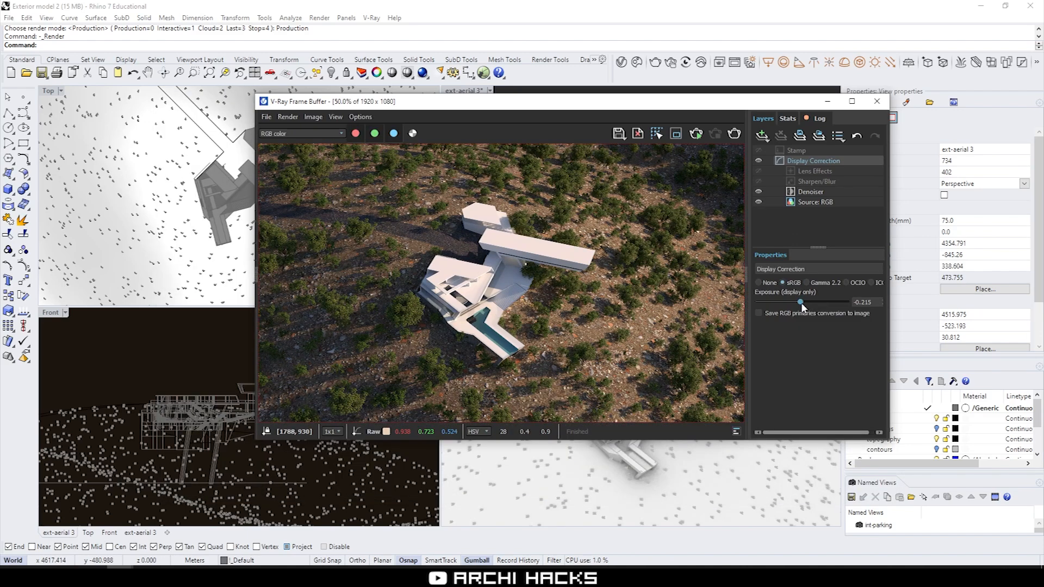
click(862, 302)
scroll(521, 277, down, 1)
scroll(519, 275, up, 1)
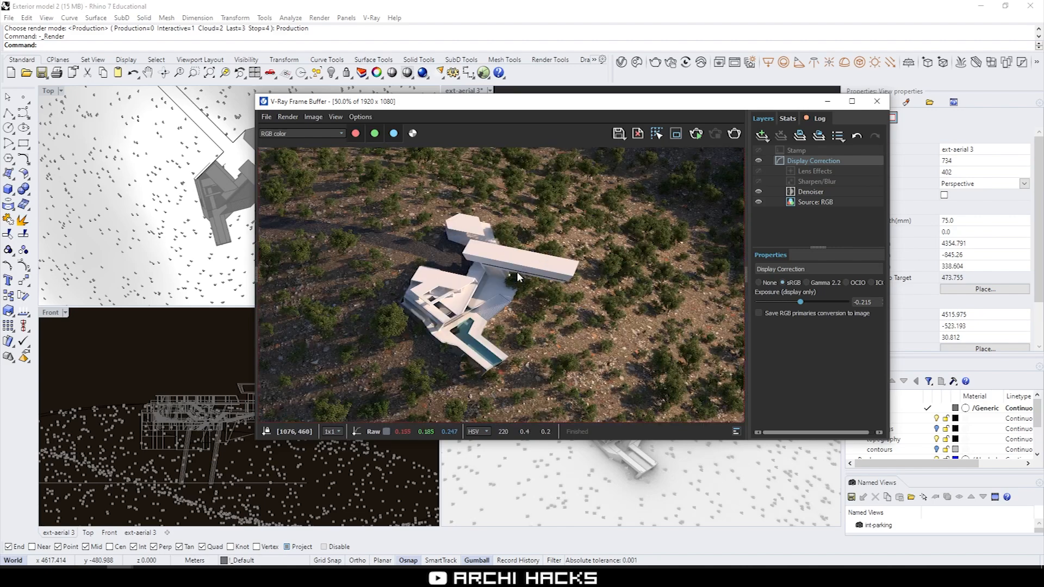
scroll(526, 285, down, 1)
scroll(527, 284, up, 1)
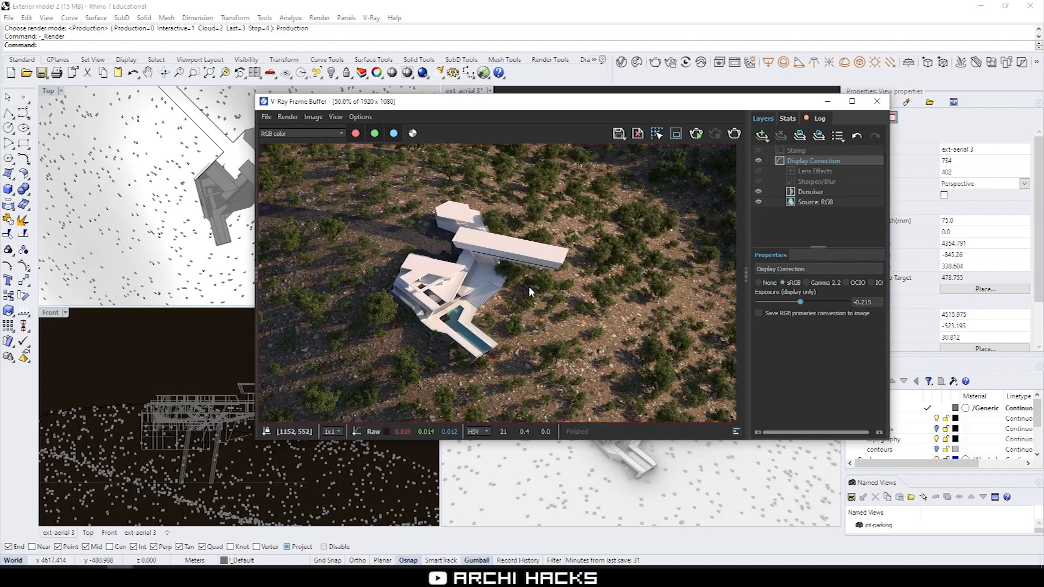
- Add a Curves correction layer and lift the master curve's shadows with the handle of the (0, 0) point
drag(256, 440, 162, 496)
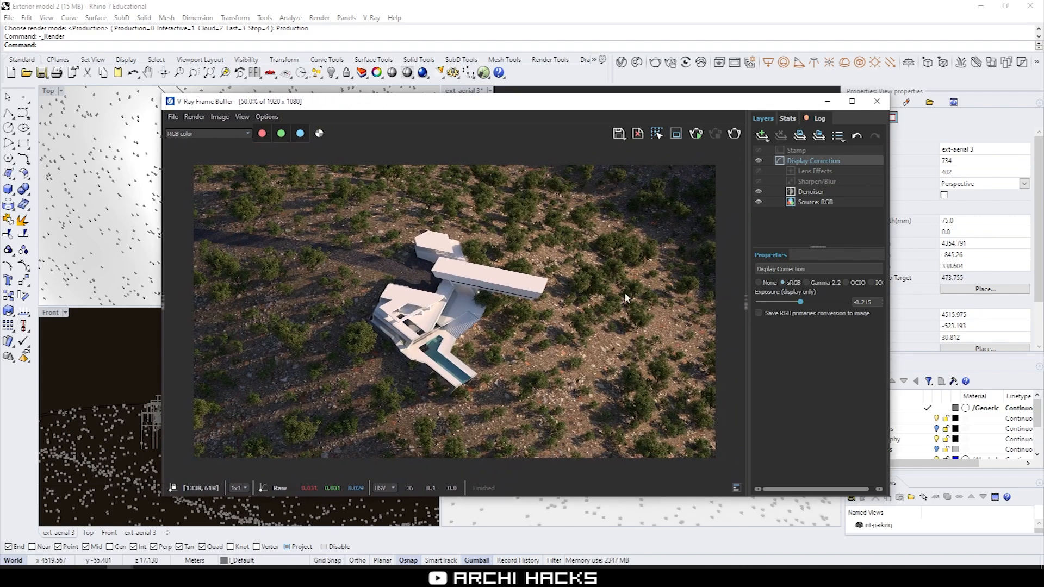
click(763, 135)
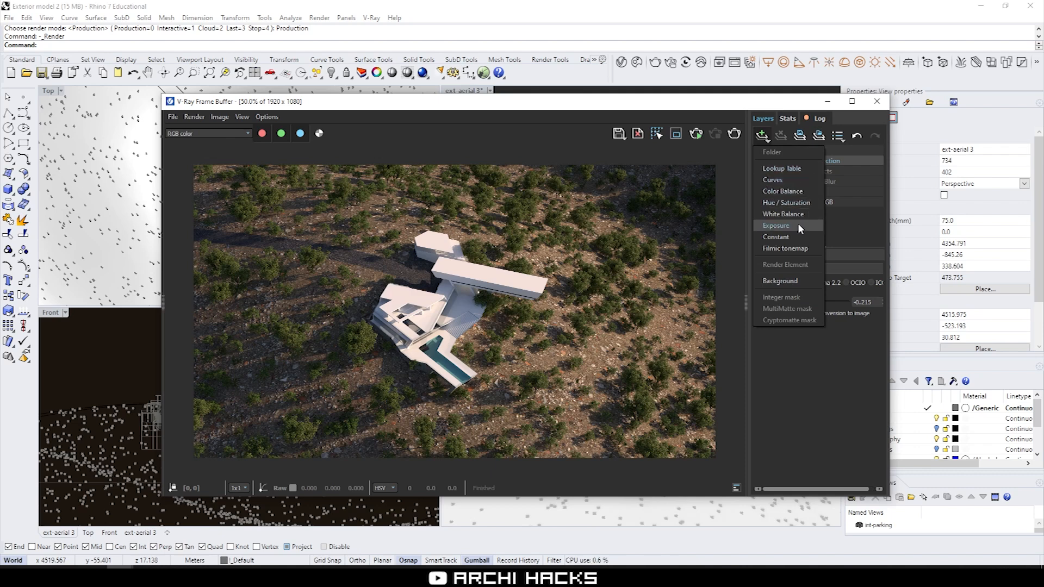
click(795, 178)
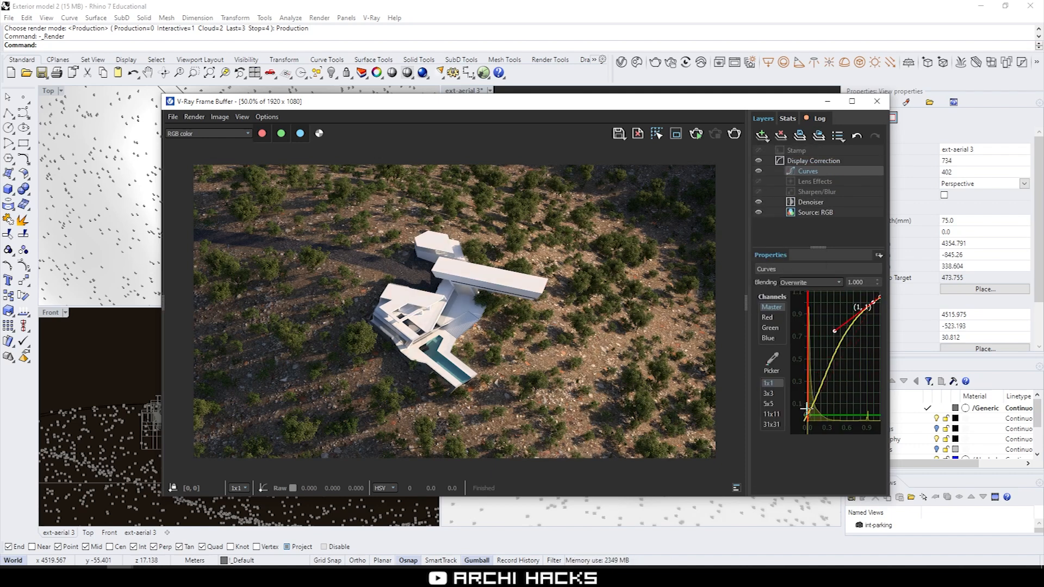
drag(807, 417, 833, 378)
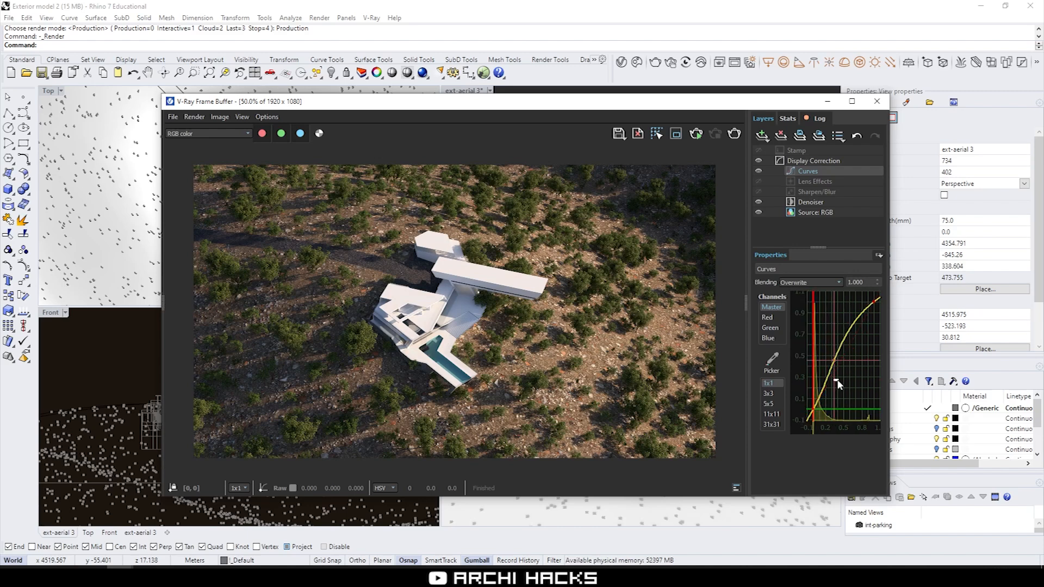
click(815, 411)
click(813, 409)
drag(830, 379, 826, 378)
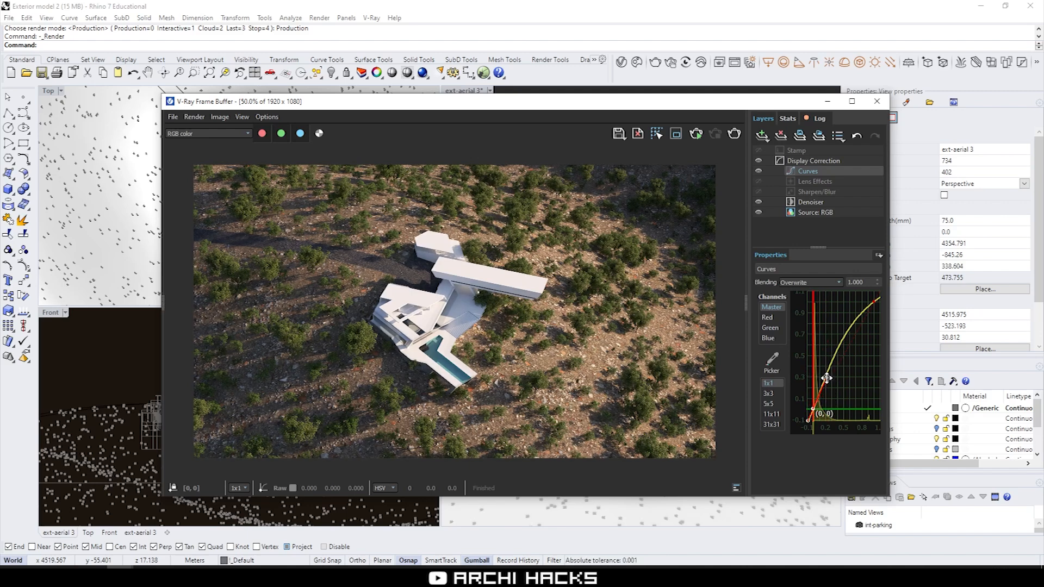
- Lower the master curve's highlights with the (1, 1) point's handle, readjust the shadow handle and check the house up close
click(873, 303)
drag(838, 329, 856, 344)
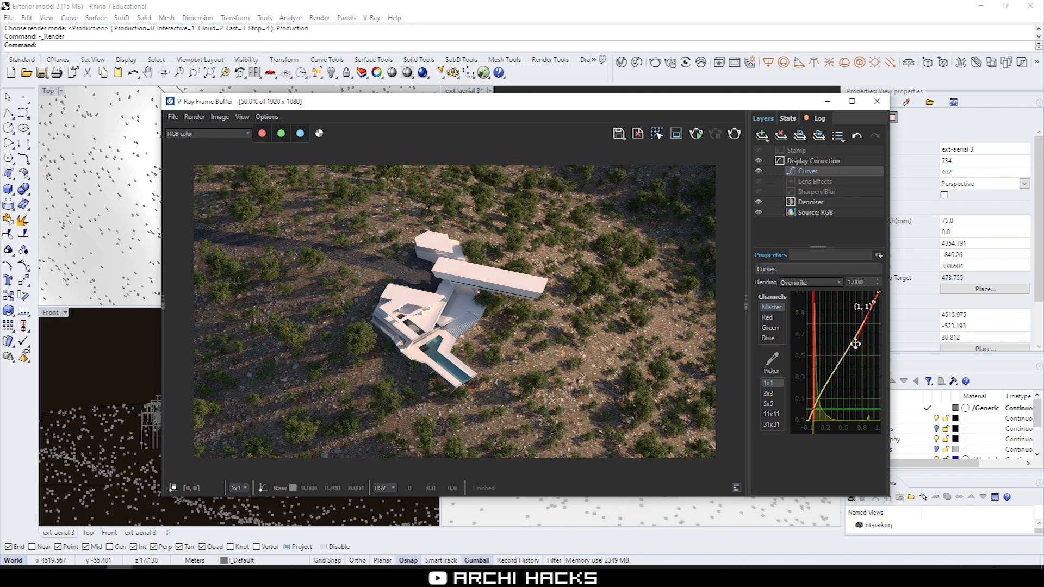
click(813, 408)
drag(820, 398, 826, 378)
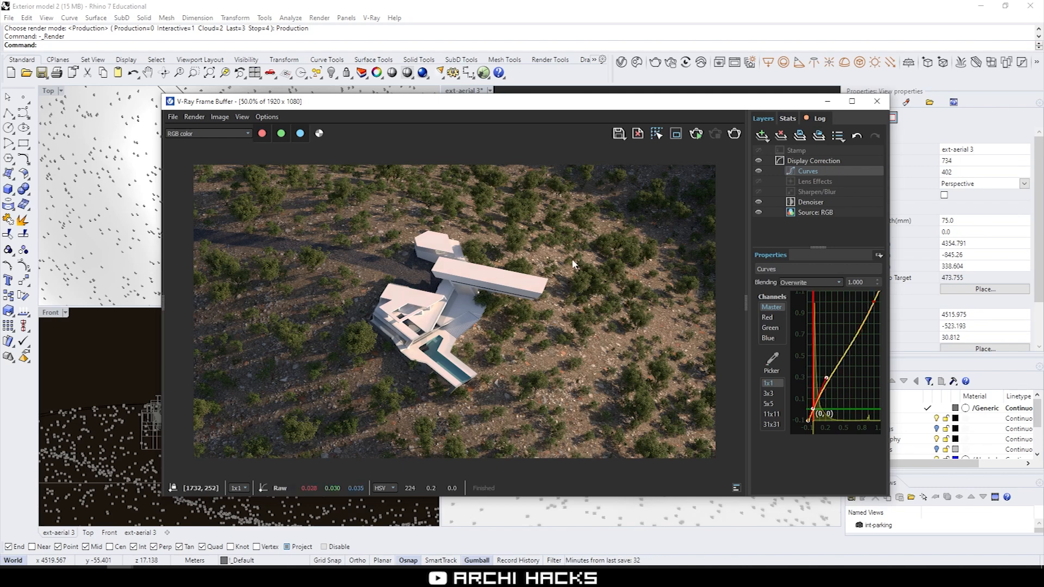
double_click(427, 332)
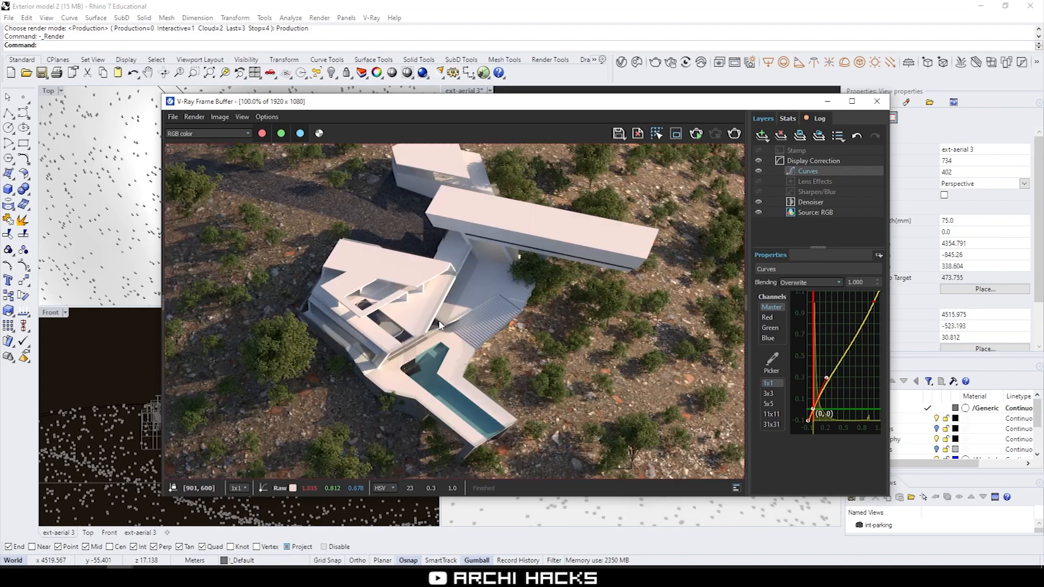
- Try the bloom/glare lens effect, compare the render with and without it up close, and leave it disabled
scroll(446, 301, up, 1)
scroll(447, 305, down, 1)
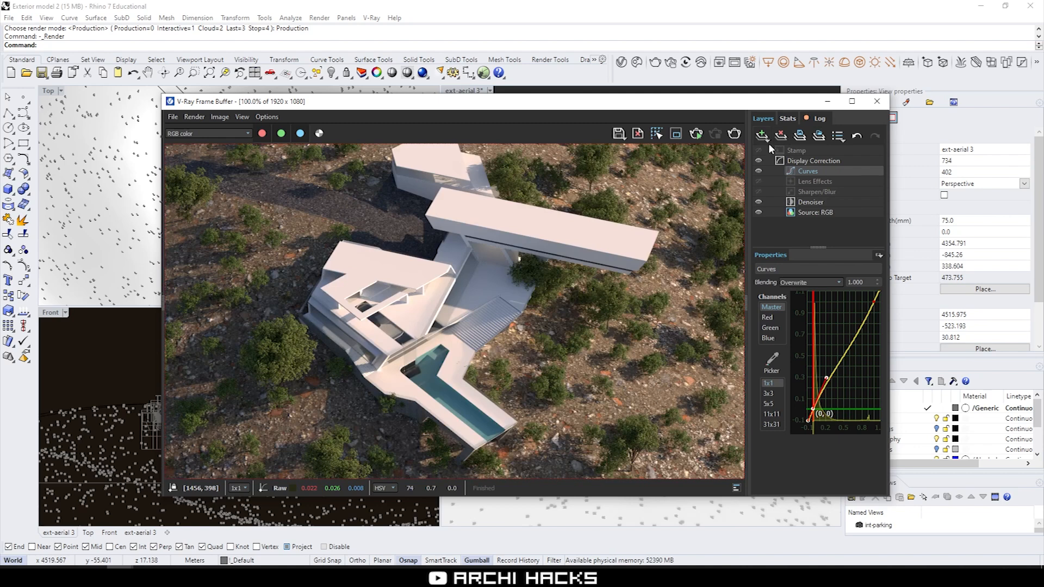
click(810, 183)
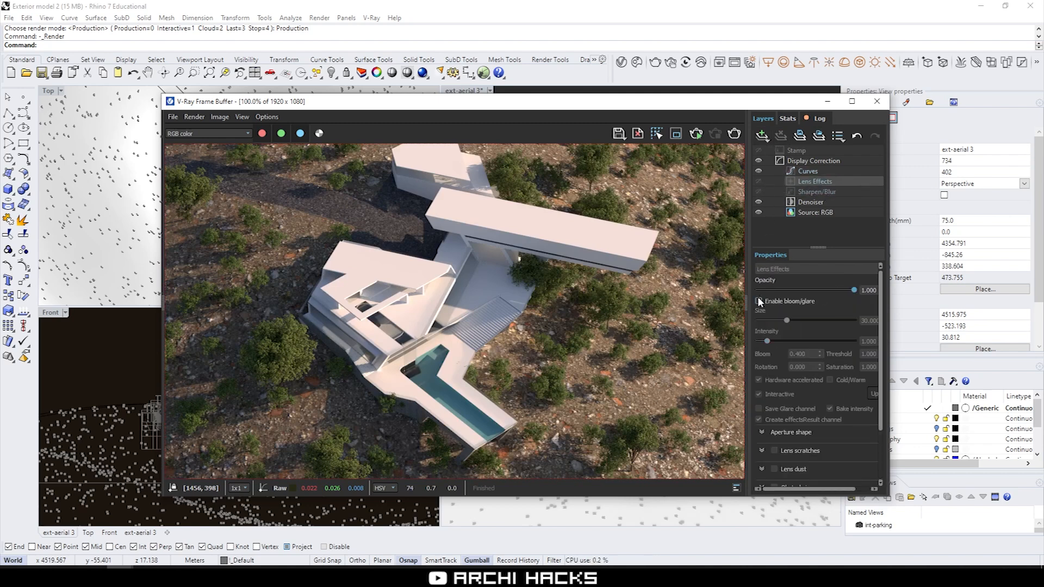
click(759, 301)
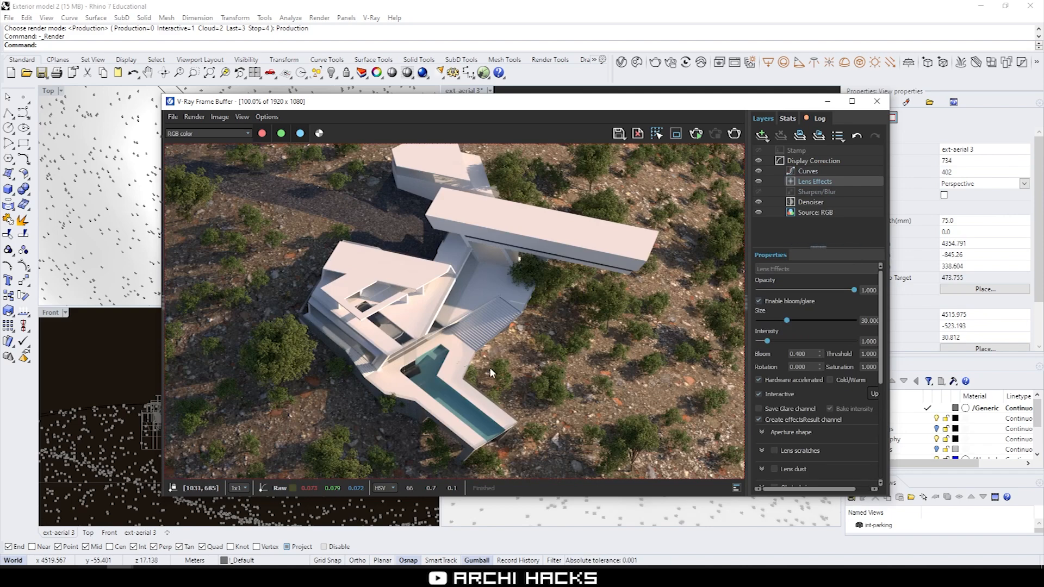
scroll(521, 340, down, 1)
scroll(488, 328, up, 1)
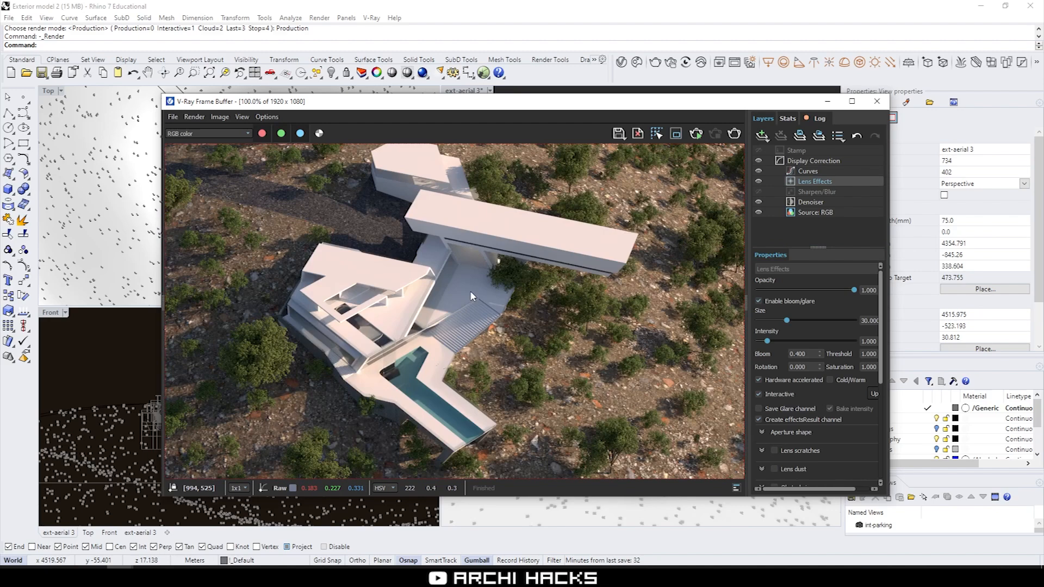
scroll(470, 294, down, 1)
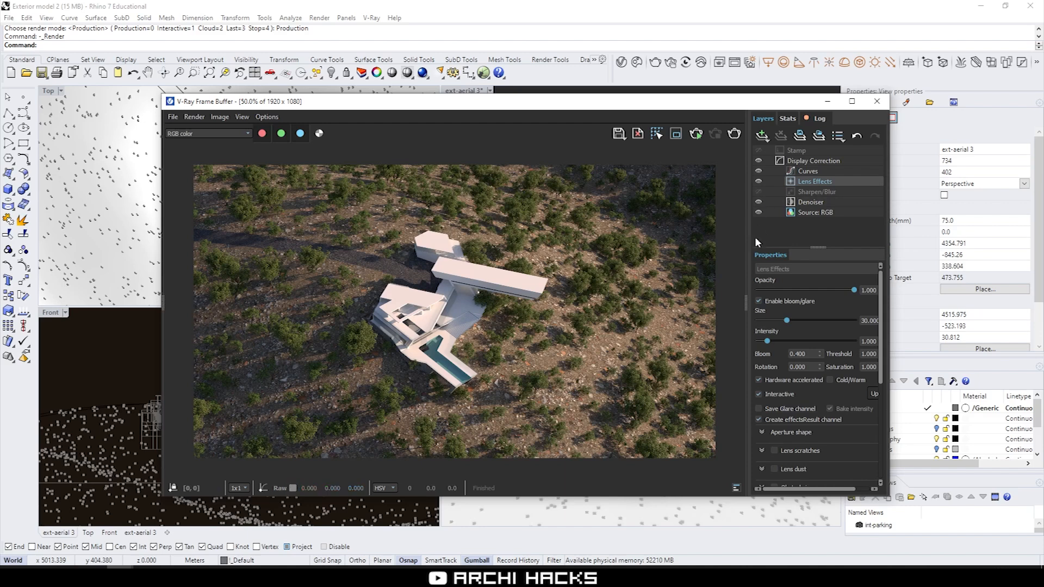
click(759, 300)
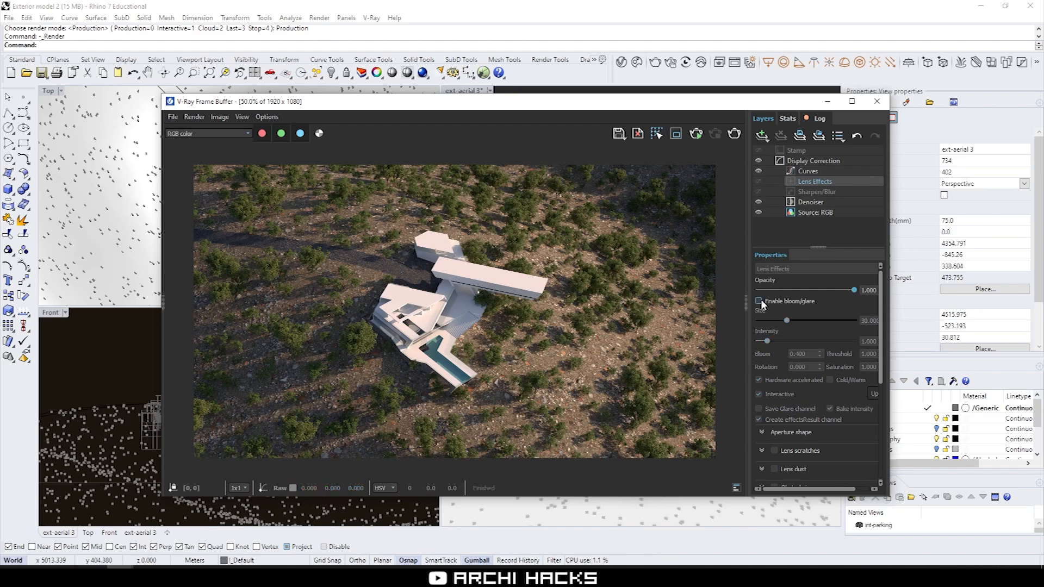
click(759, 301)
click(759, 301)
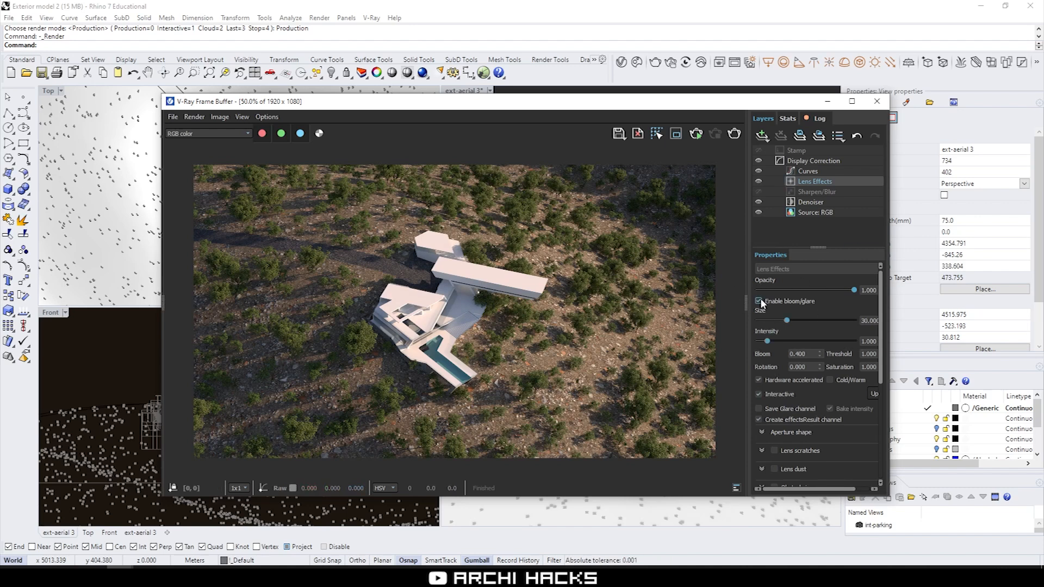
- Save all image channels of the render to separate files
click(171, 117)
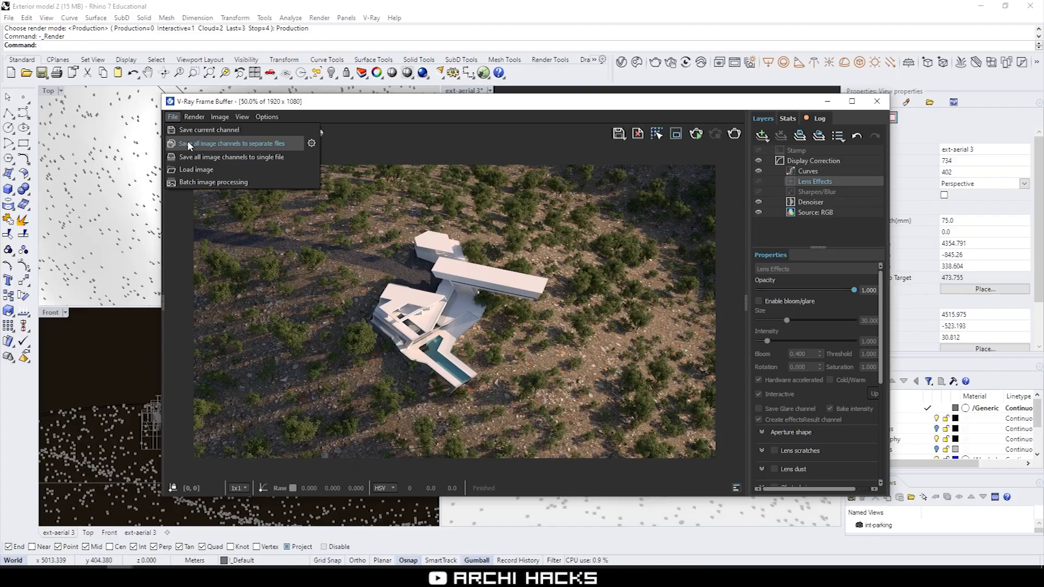
click(187, 143)
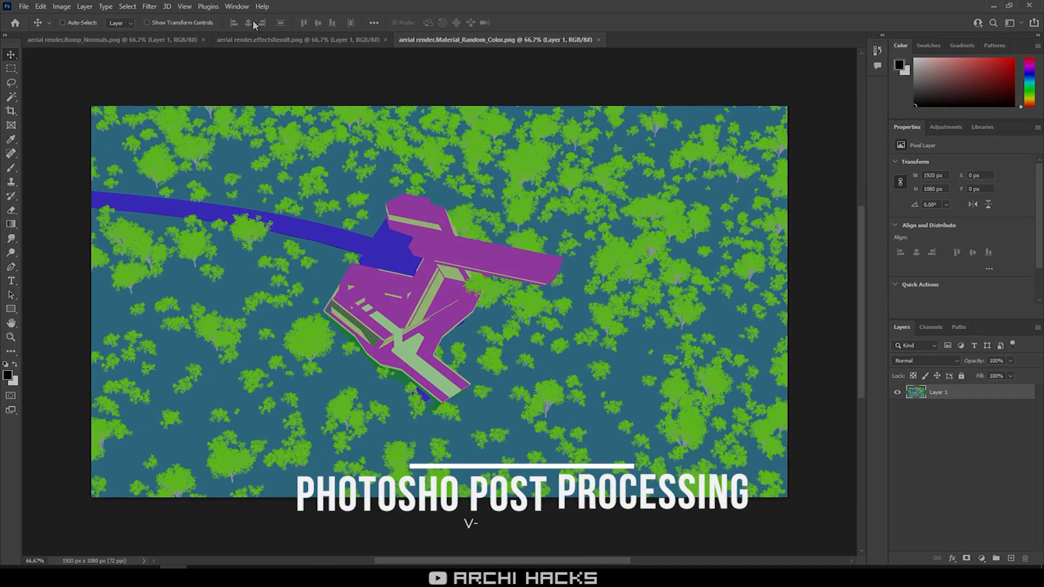
- Switch to Photoshop and look through the exported effectsResult, Bump_Normals and Material_Random_Color images
click(259, 41)
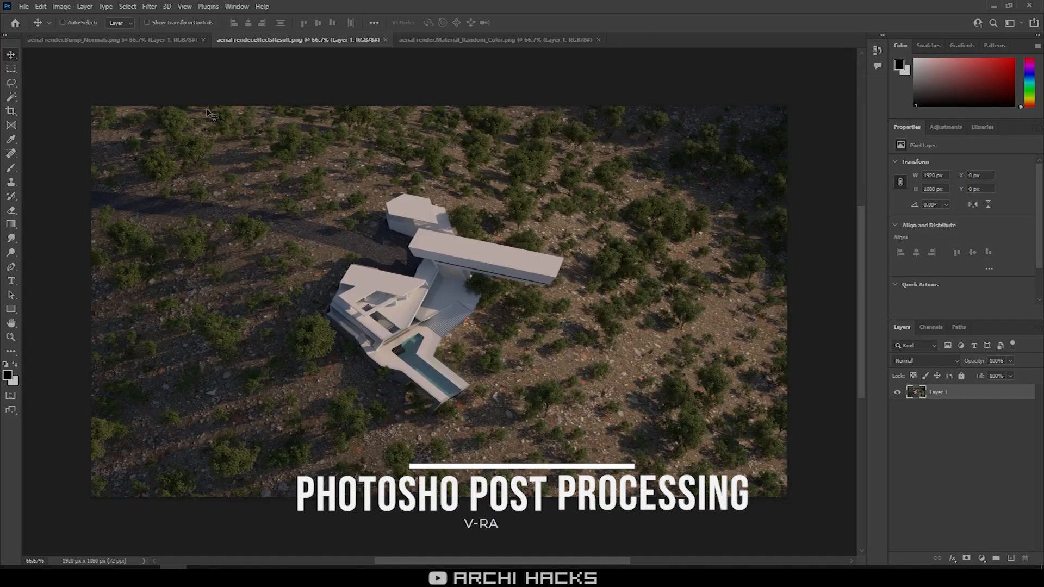
click(159, 39)
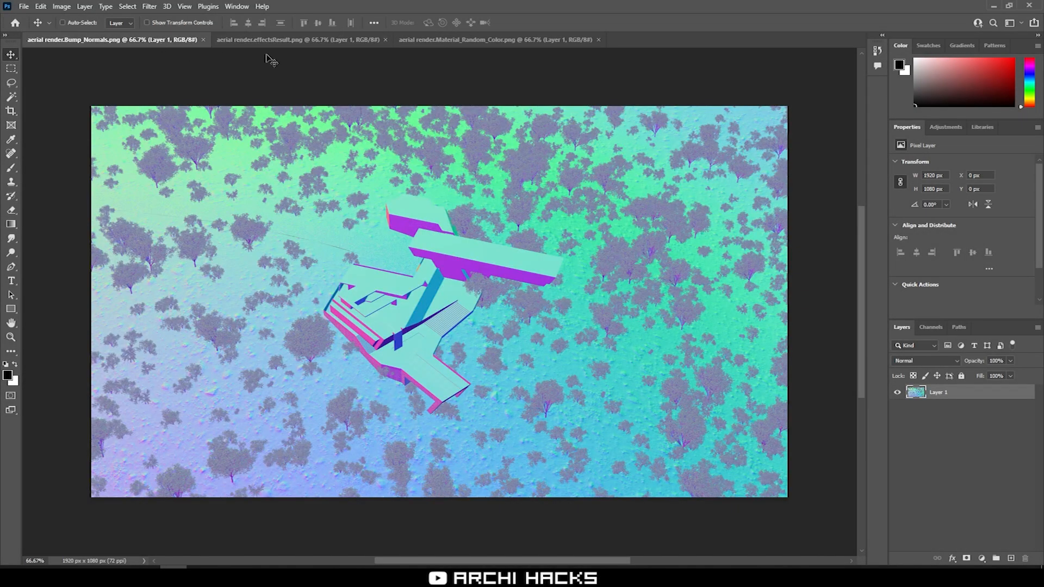
click(510, 42)
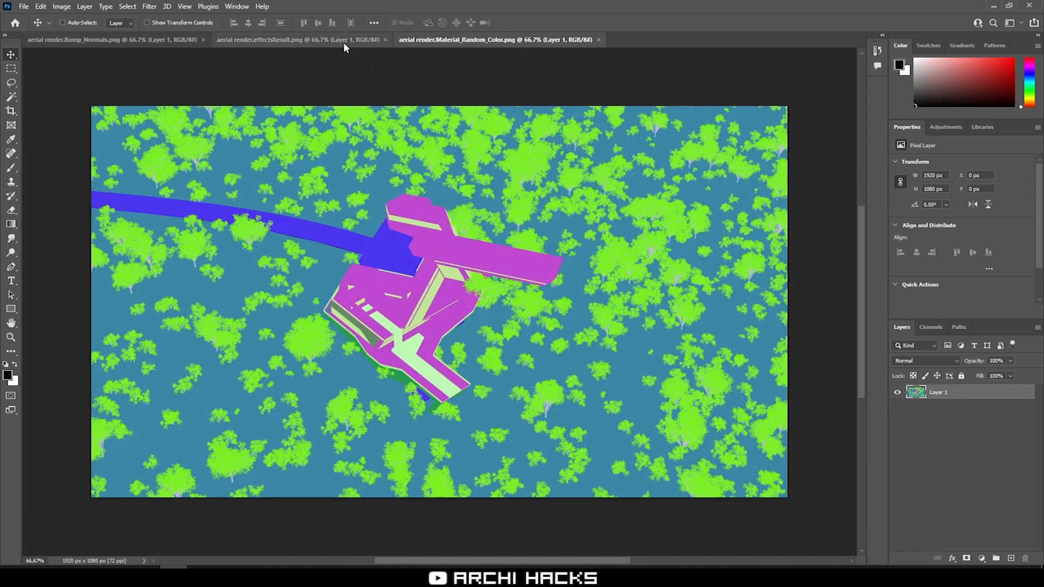
- Copy the Material_Random_Color image into the Bump_Normals document as a new aligned layer and close its source file
drag(527, 41, 634, 112)
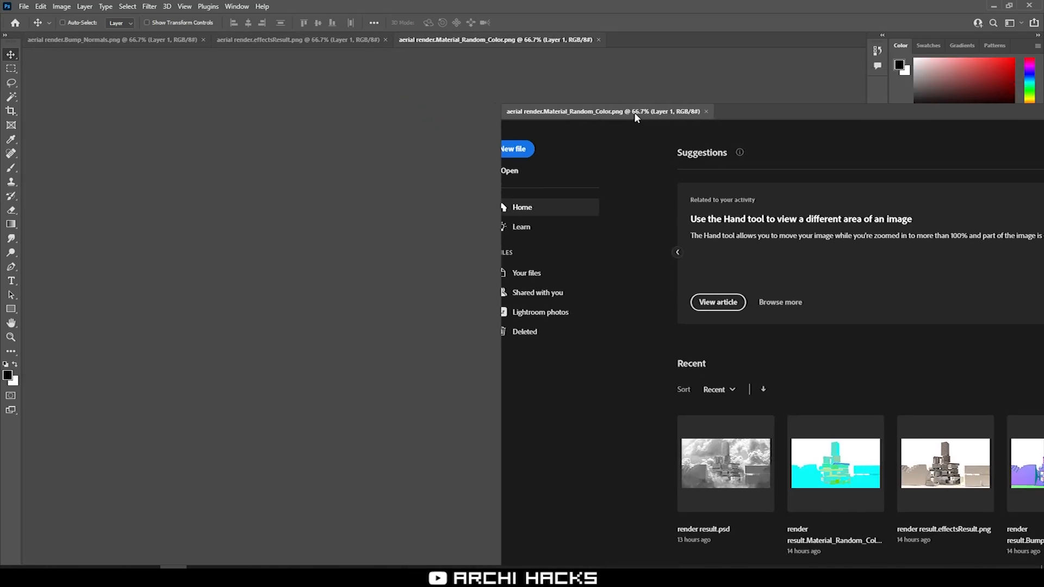
drag(694, 295, 327, 278)
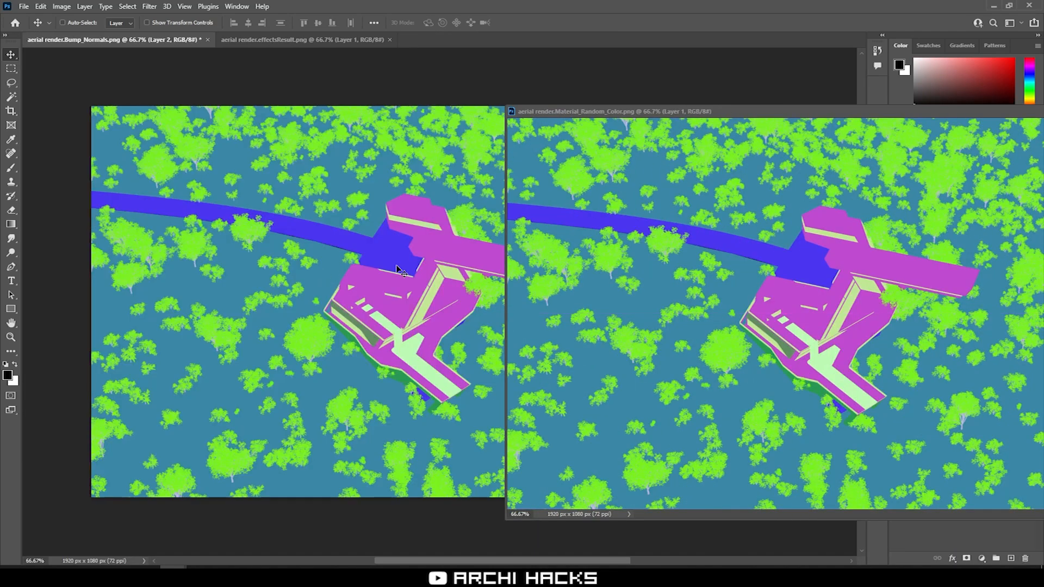
drag(677, 111, 405, 207)
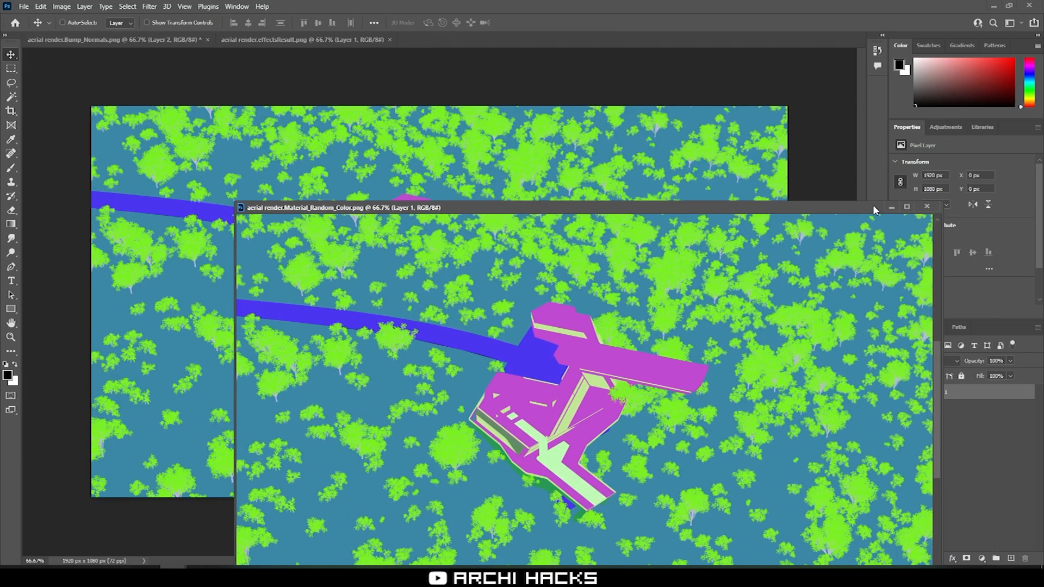
click(927, 207)
- Copy the effectsResult render into the Bump_Normals document as the top layer and close its source file
drag(304, 39, 288, 97)
drag(414, 207, 169, 221)
key(ctrl+z)
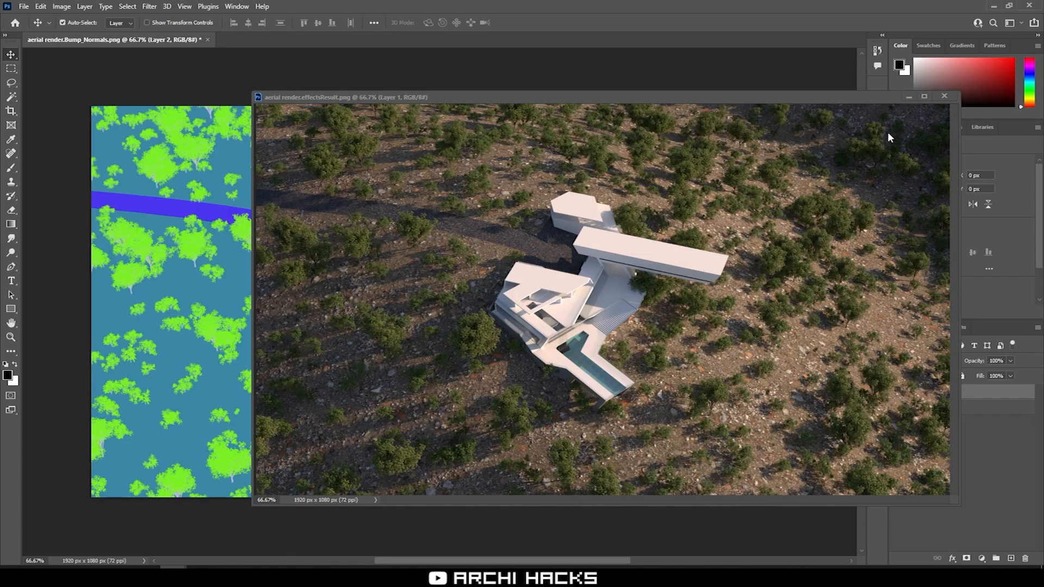
drag(337, 256, 214, 253)
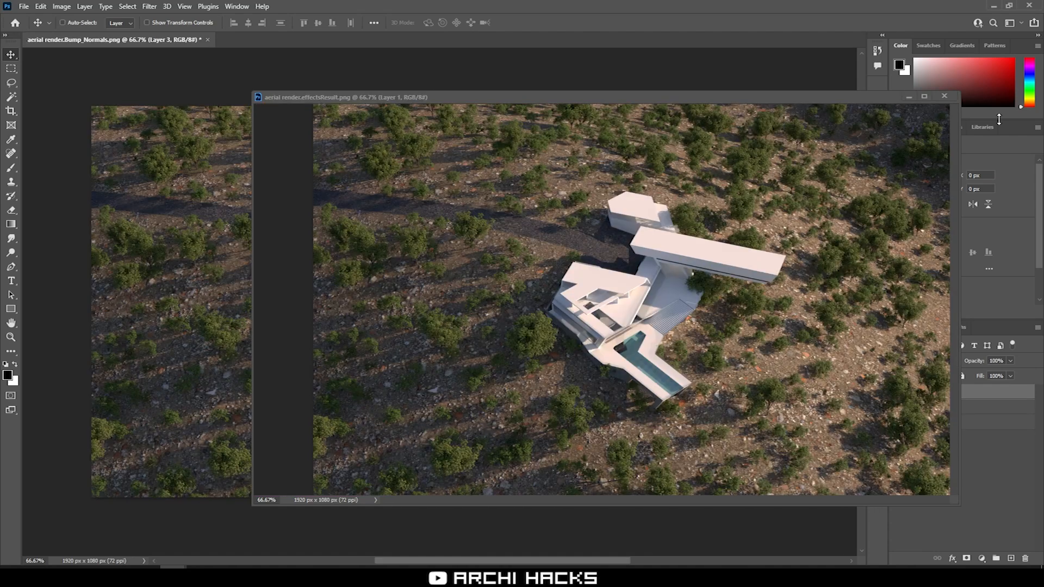
click(944, 97)
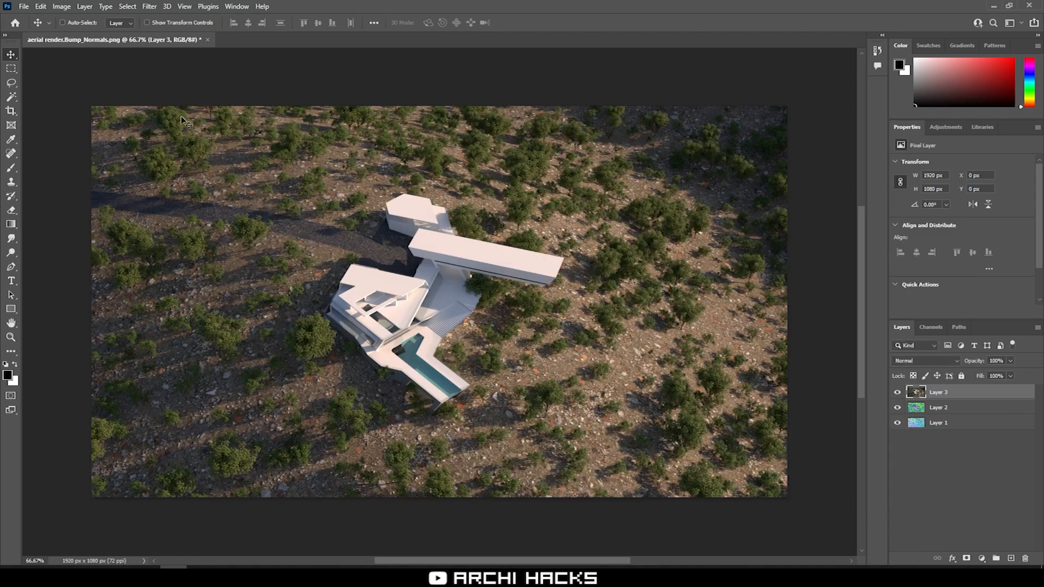
- Check the stacked image channels by hiding and showing the render and material color layers
click(897, 392)
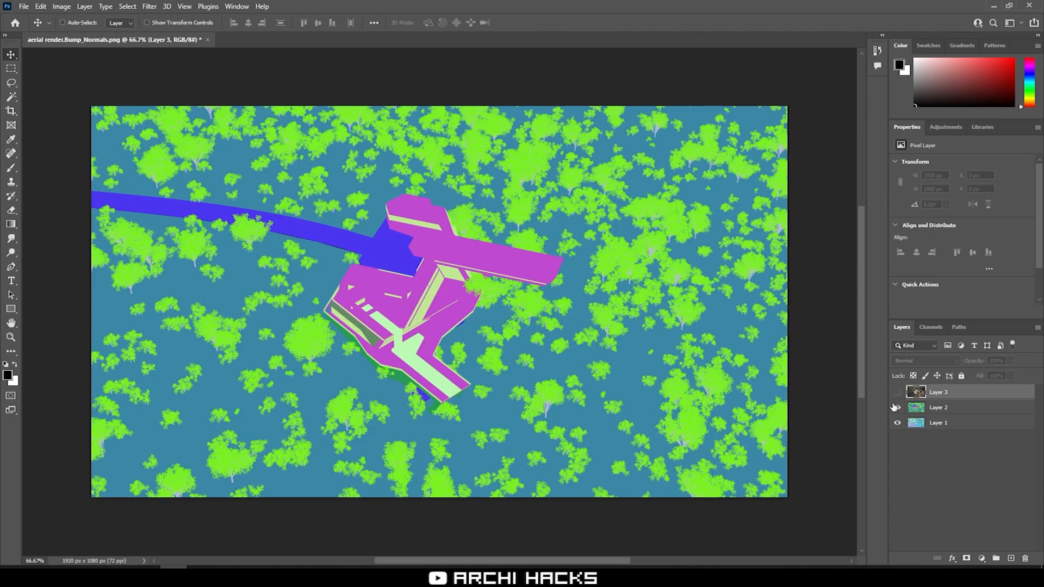
click(898, 408)
click(899, 408)
click(897, 392)
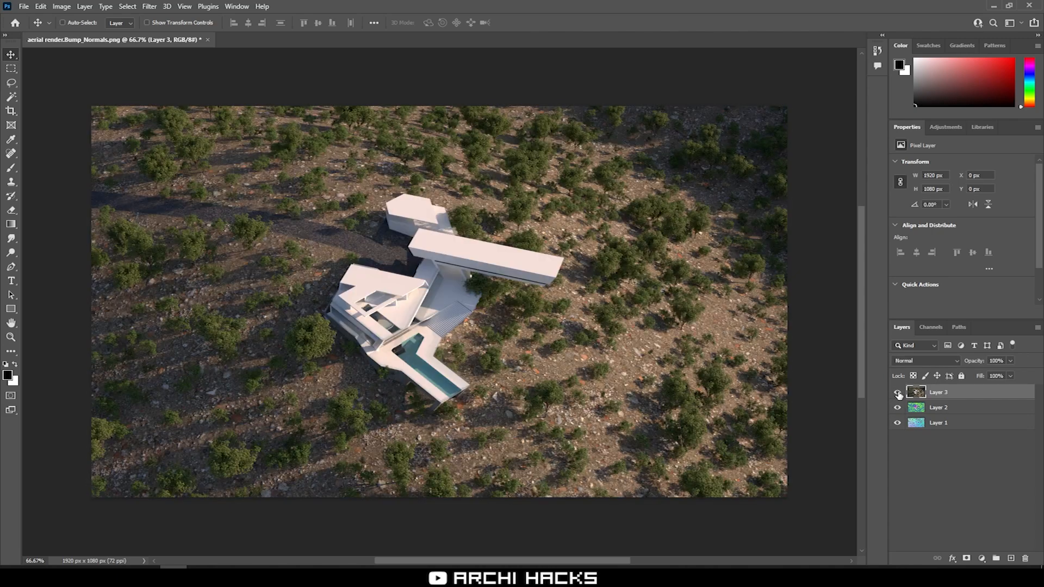
- Add a Curves adjustment layer above the render and slightly raise the RGB curve's highlights and shadows to brighten the image
click(941, 463)
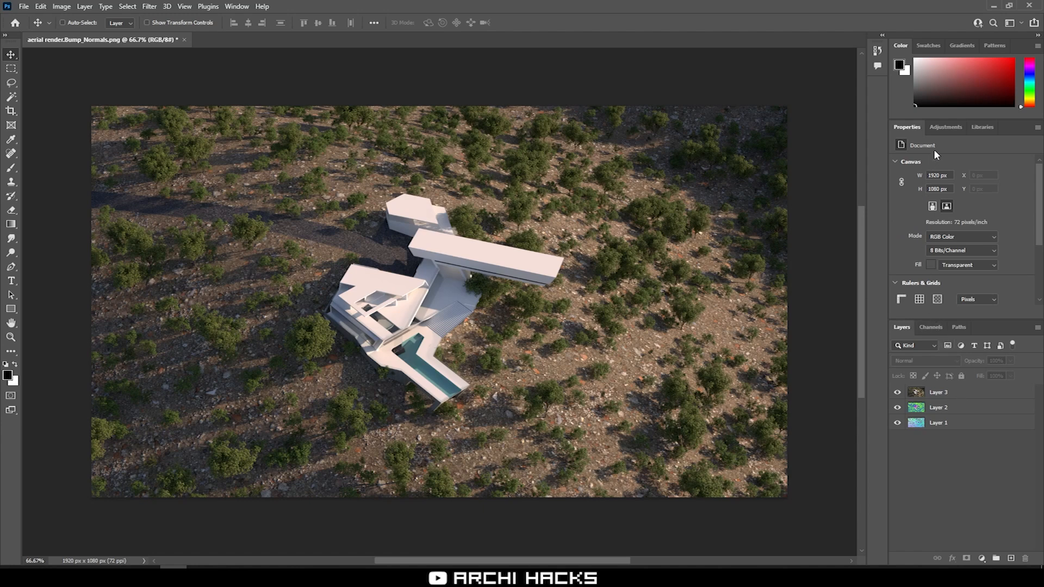
click(945, 126)
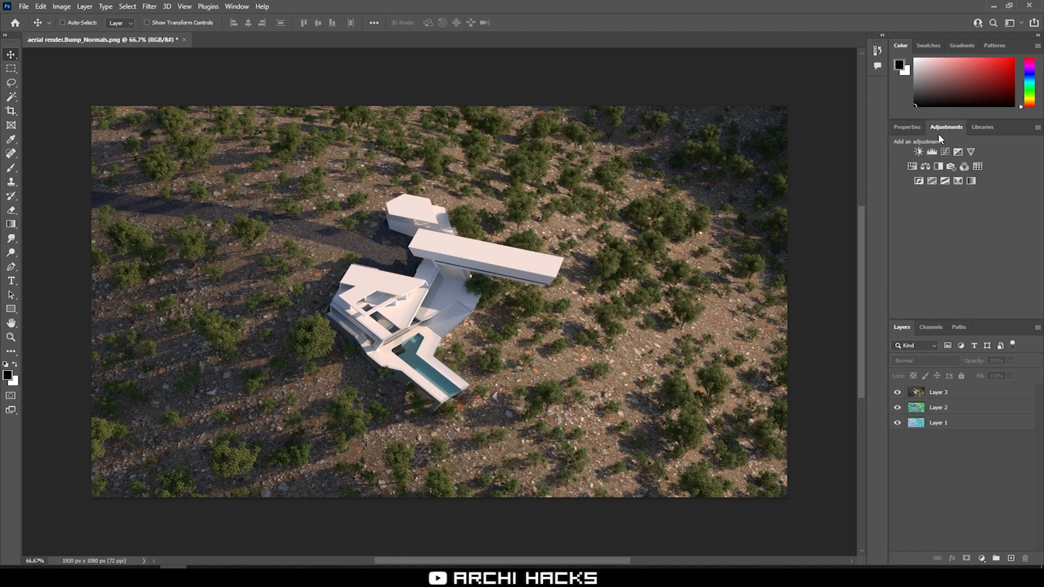
click(944, 151)
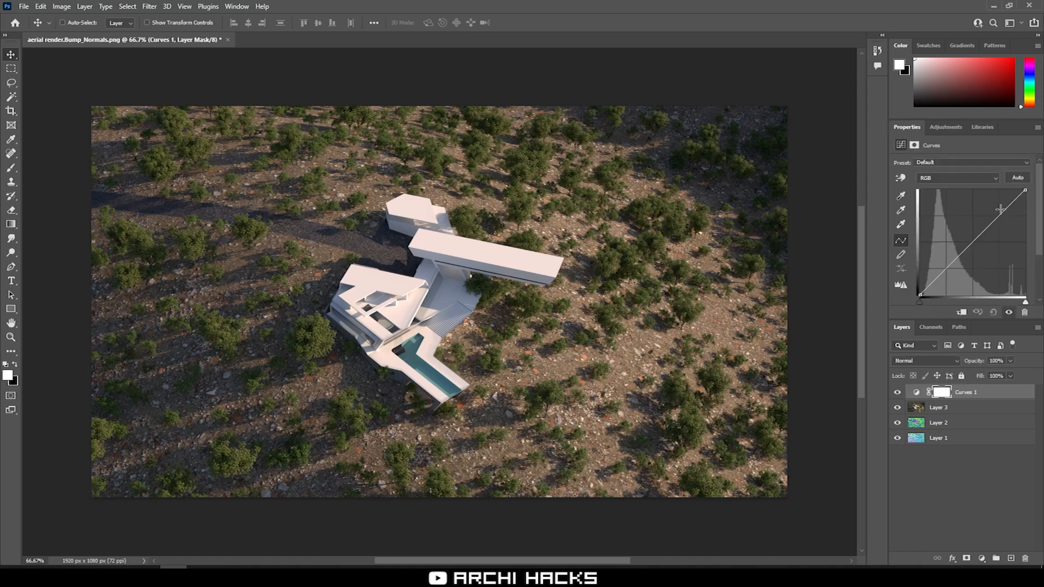
drag(1002, 212, 1000, 210)
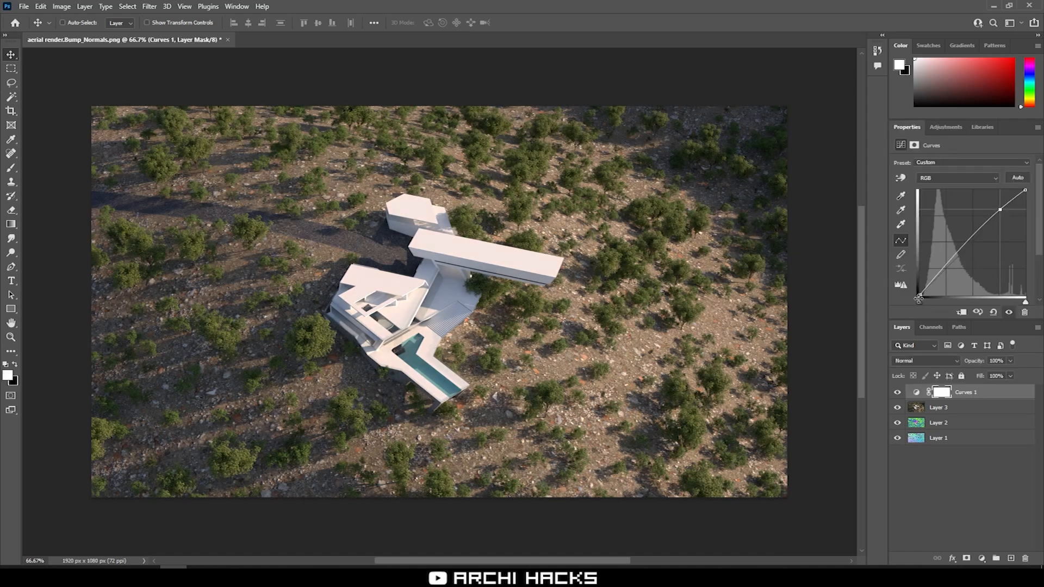
click(938, 275)
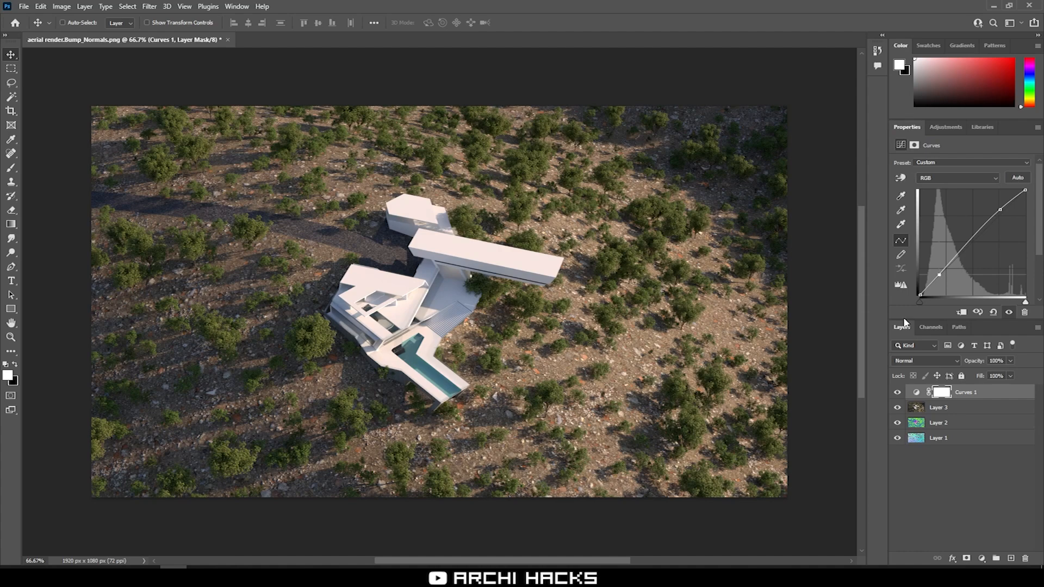
drag(919, 302, 900, 206)
click(1001, 208)
click(943, 269)
drag(943, 269, 944, 268)
- Select the material color layer, show it alone and inspect its color areas around the house and trees up close
click(935, 424)
alt+click(897, 423)
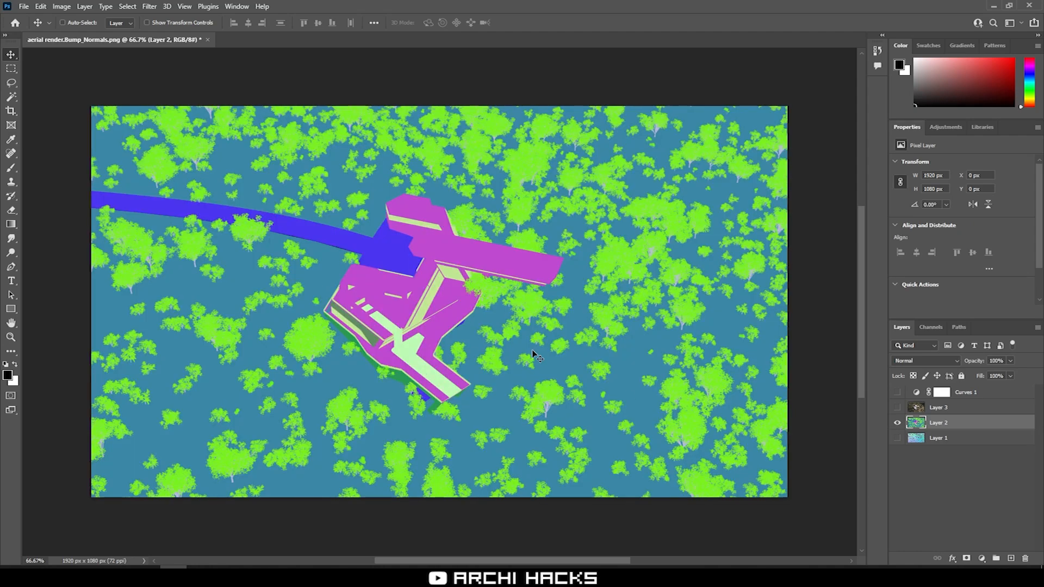
alt+scroll(337, 362, up, 1)
alt+scroll(337, 362, up, 4)
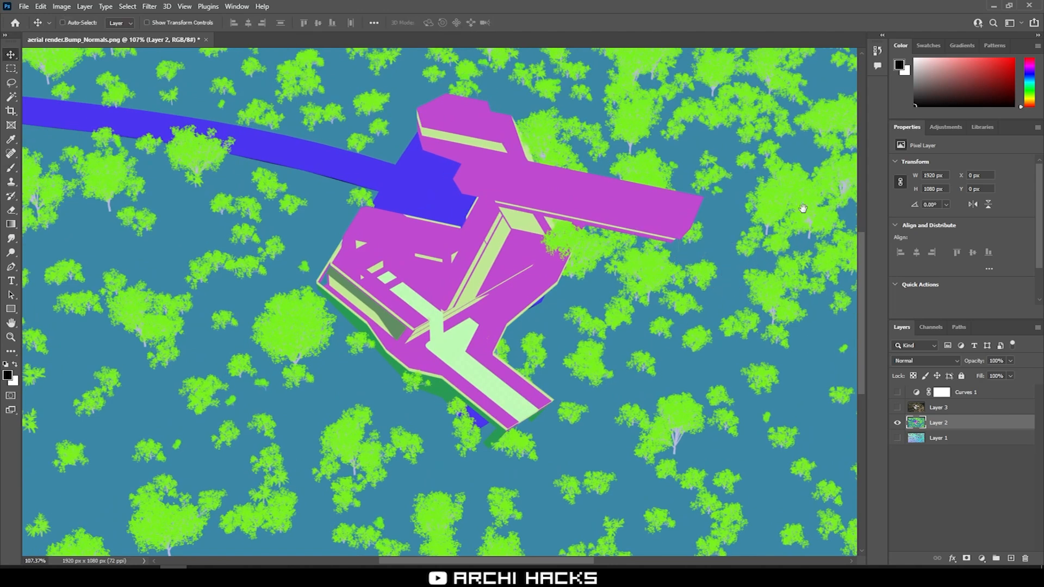
drag(803, 209, 618, 305)
alt+scroll(603, 180, up, 5)
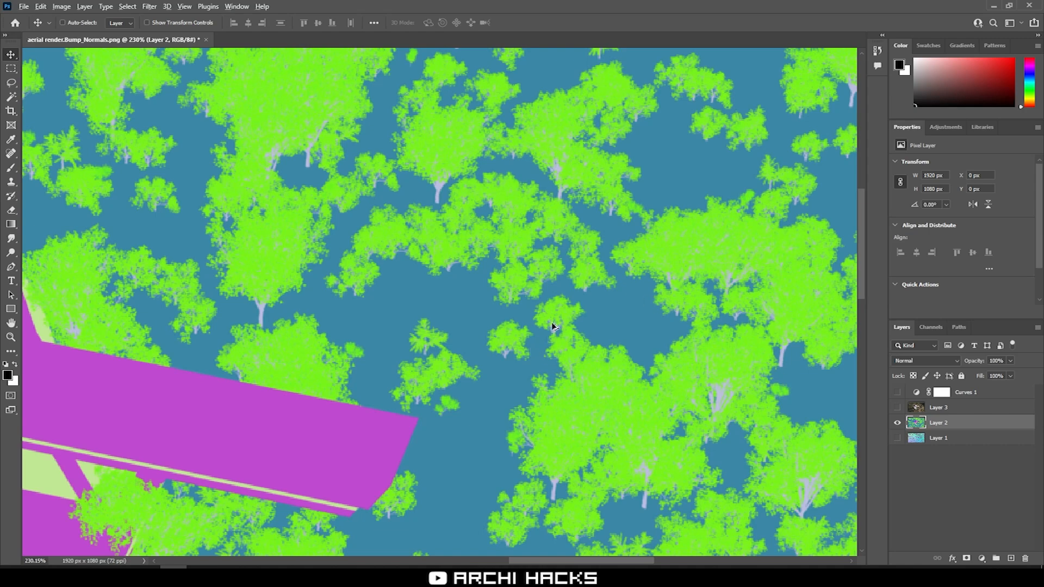
alt+scroll(553, 326, down, 10)
alt+scroll(445, 498, up, 3)
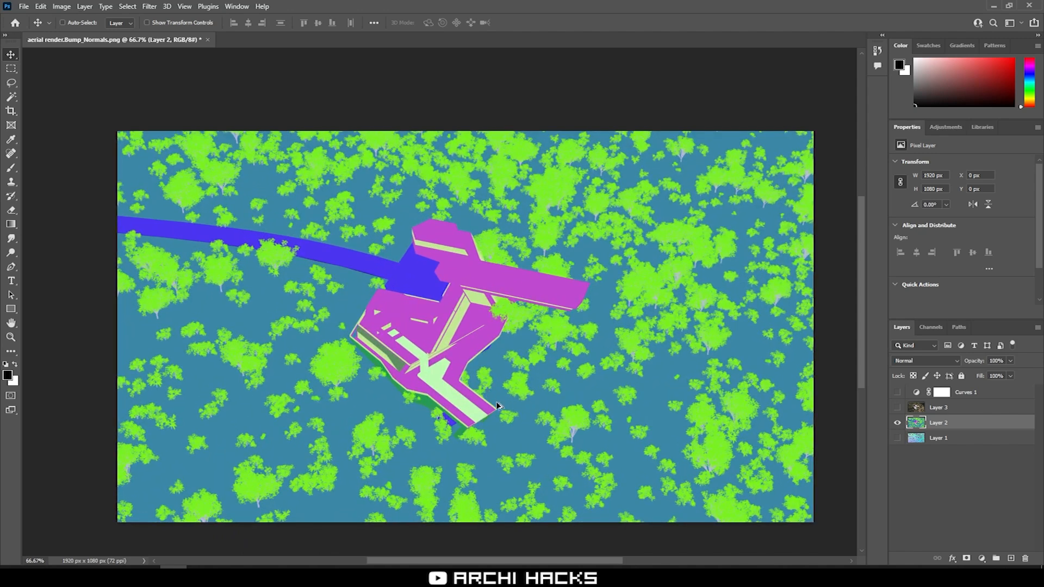
alt+scroll(497, 406, up, 2)
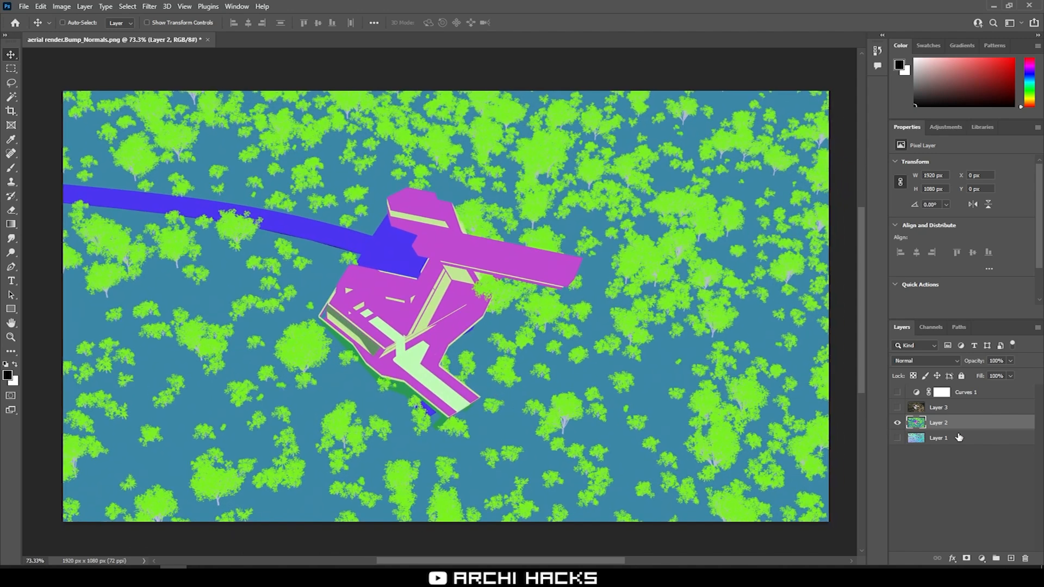
- Select all the green tree areas with the Magic Wand at tolerance 32 and make all layers visible again
click(12, 97)
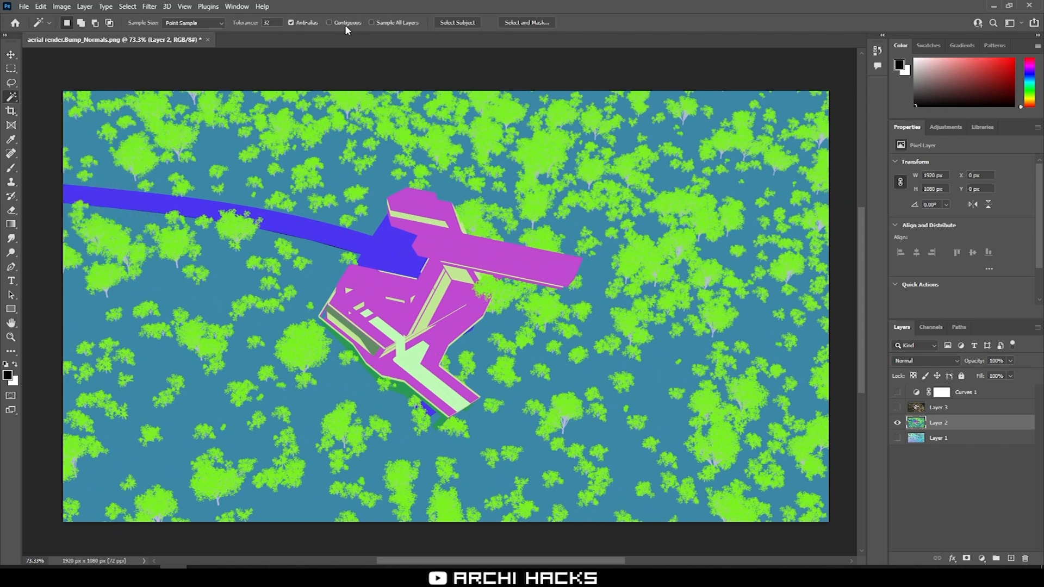
click(489, 134)
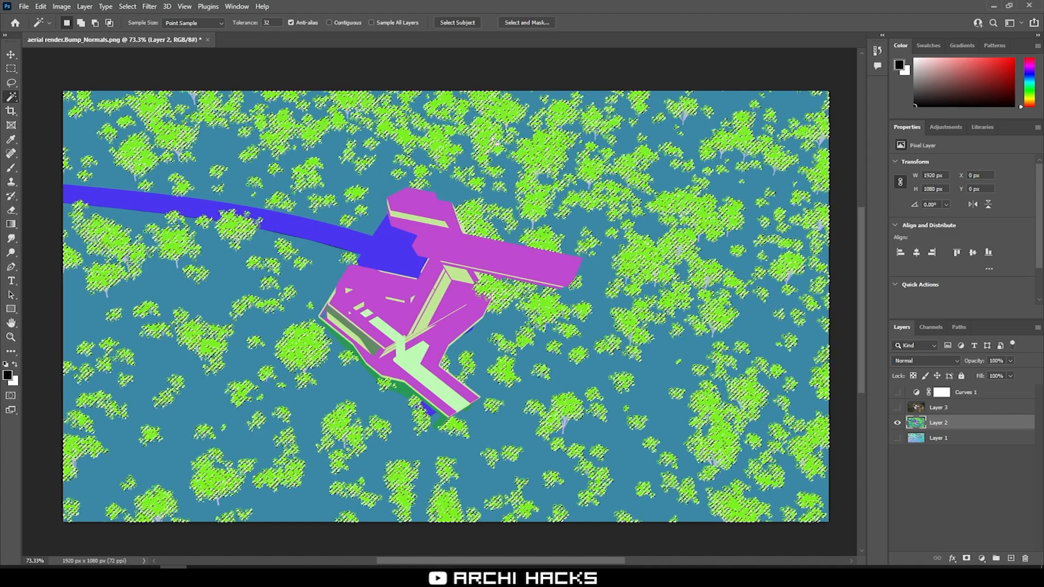
alt+click(898, 424)
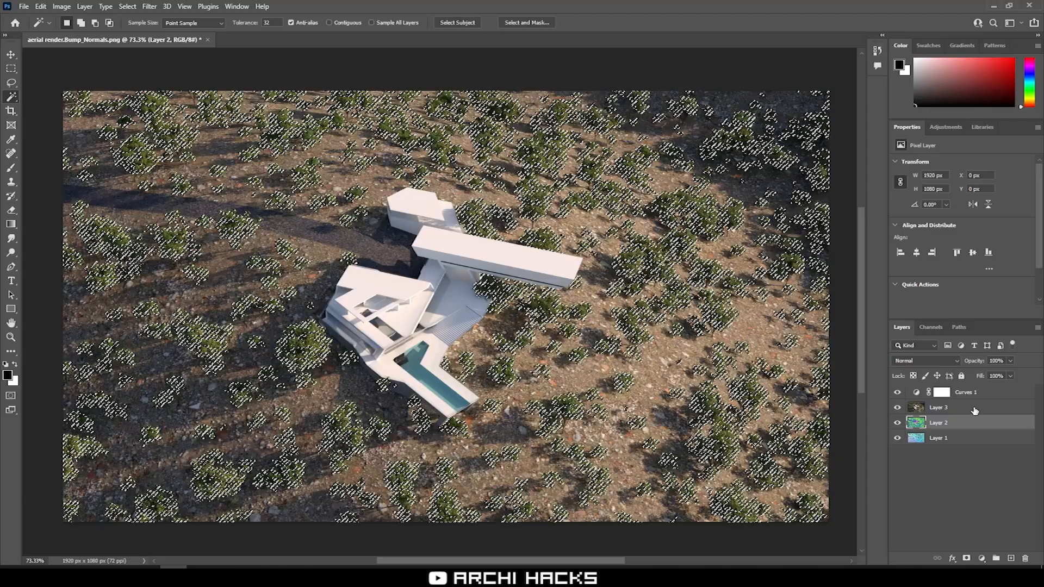
- Add a Hue/Saturation adjustment above Curves 1, masked to the selected trees, with hue -44, saturation about +48 and lightness +12
click(994, 393)
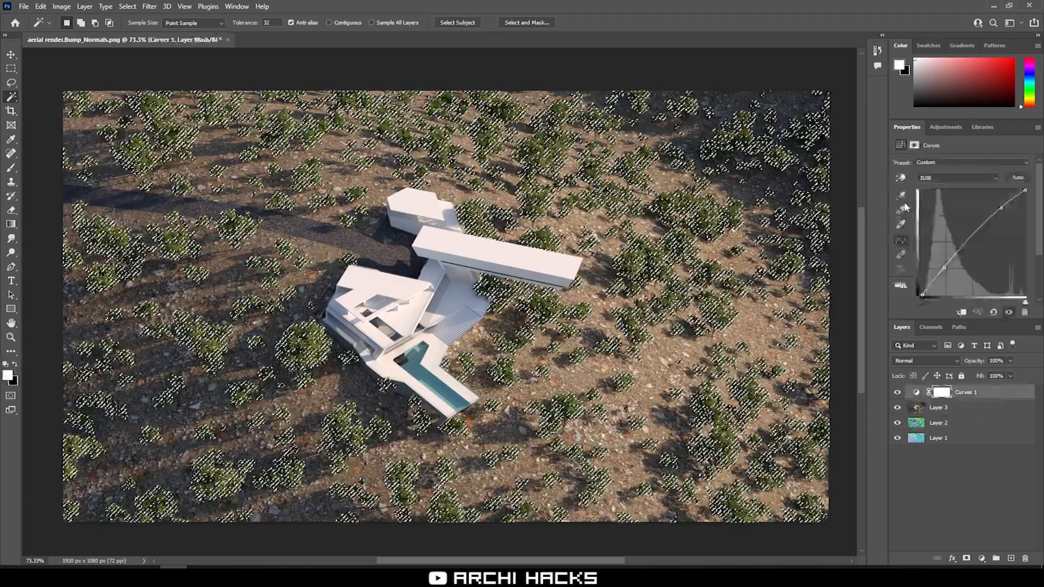
click(945, 128)
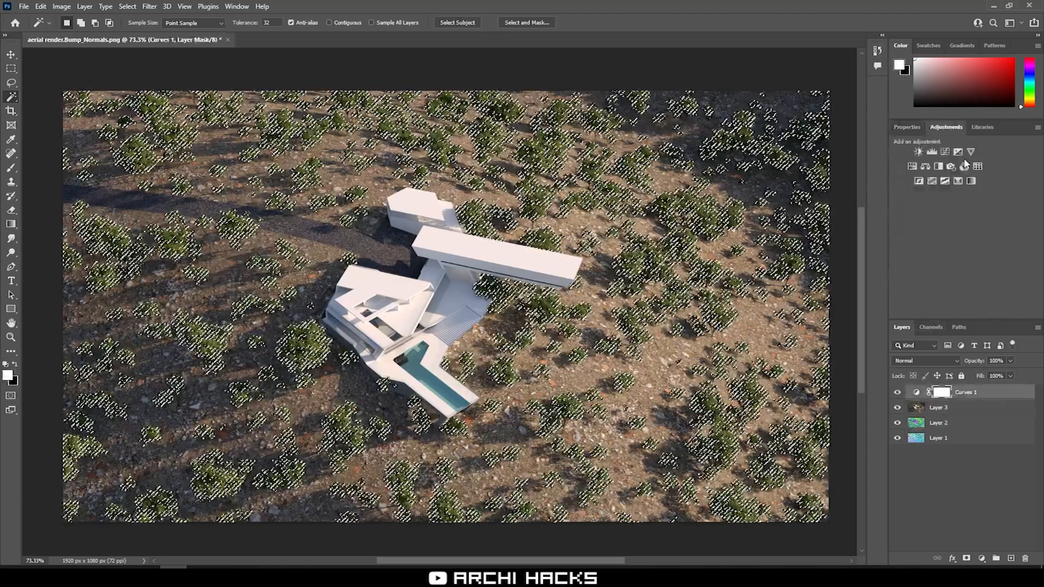
click(913, 166)
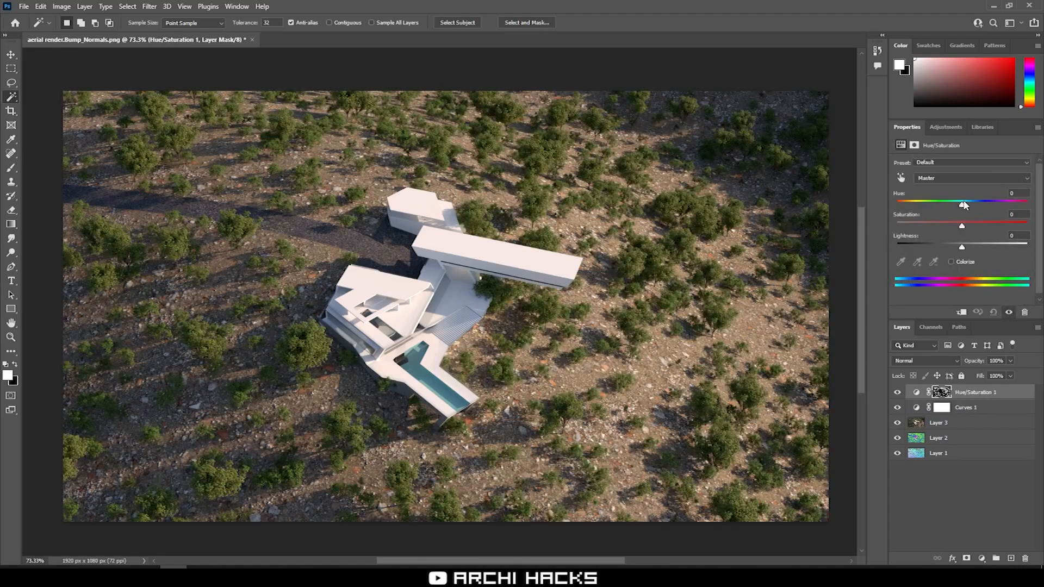
drag(964, 205, 948, 207)
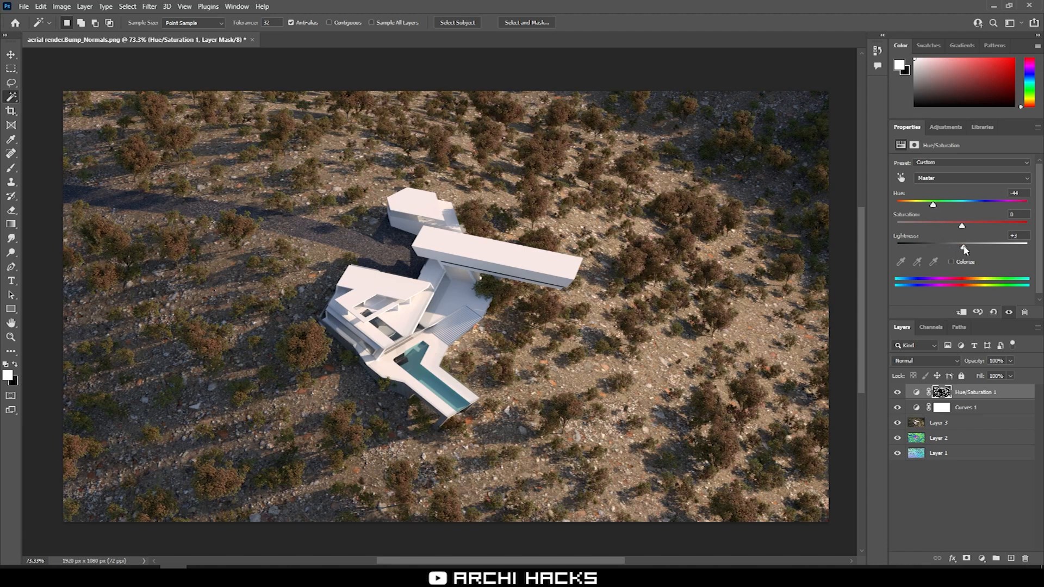
drag(968, 250, 973, 231)
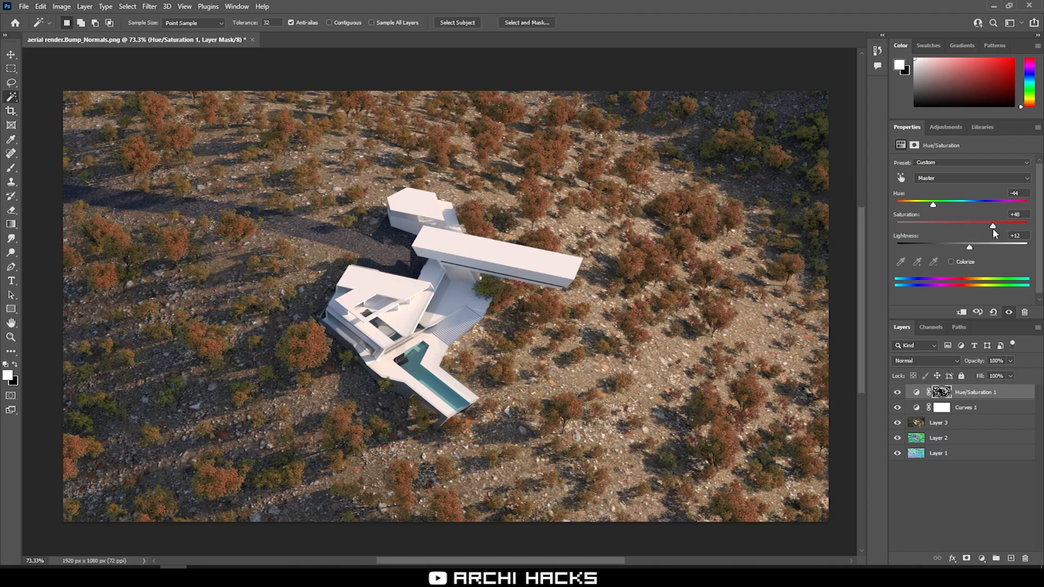
drag(993, 227, 992, 228)
- Inspect the tree mask and dab black on it with a large soft brush at 100% opacity to restore green on scattered trees
click(947, 393)
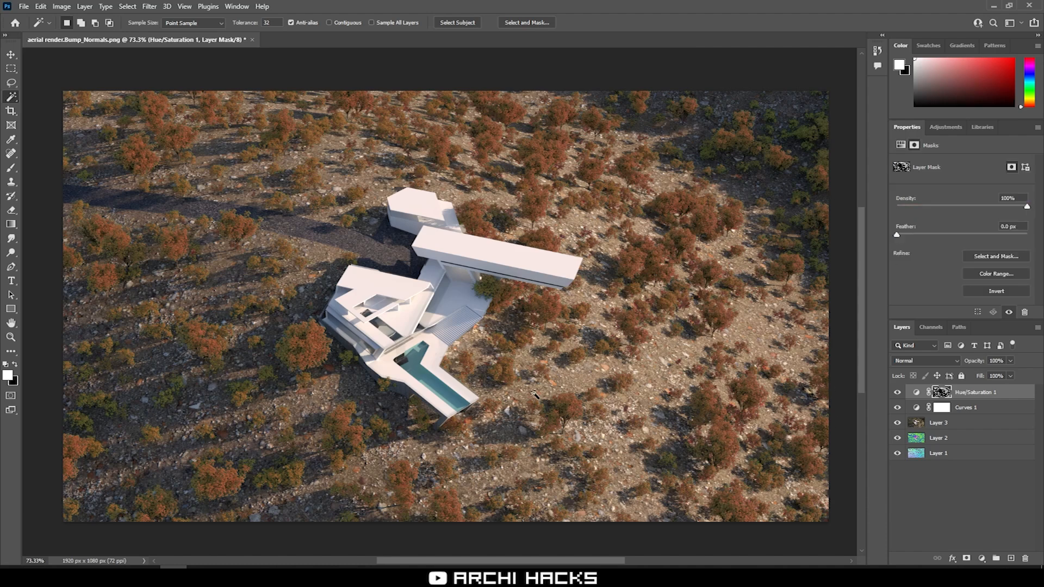
key(b)
alt+right_drag(388, 273, 436, 273)
mouse_move(429, 326)
alt+right_down()
mouse_move(393, 140)
mouse_move(409, 224)
alt+right_up()
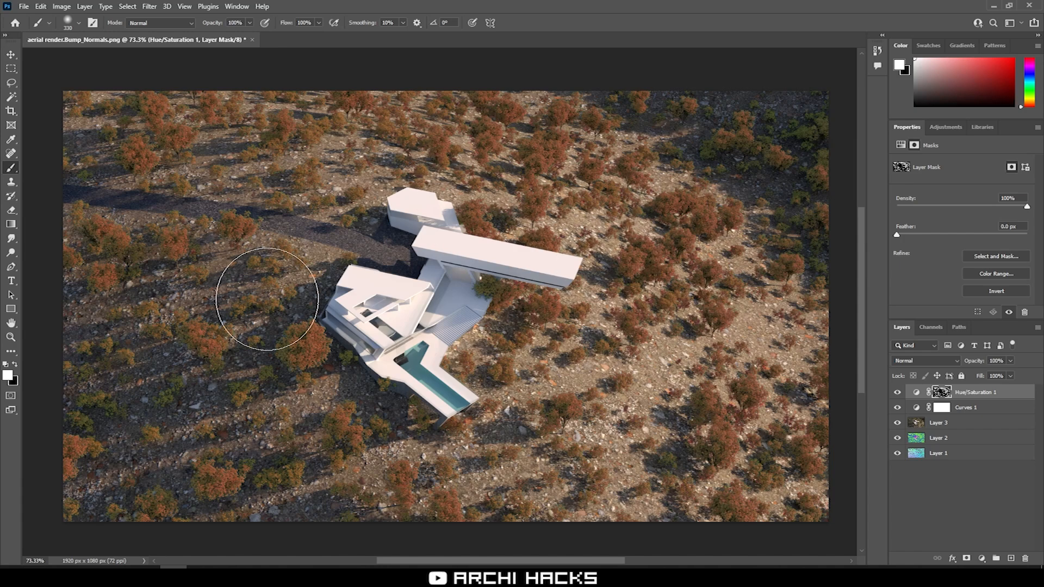
alt+click(942, 392)
alt+click(942, 392)
click(15, 365)
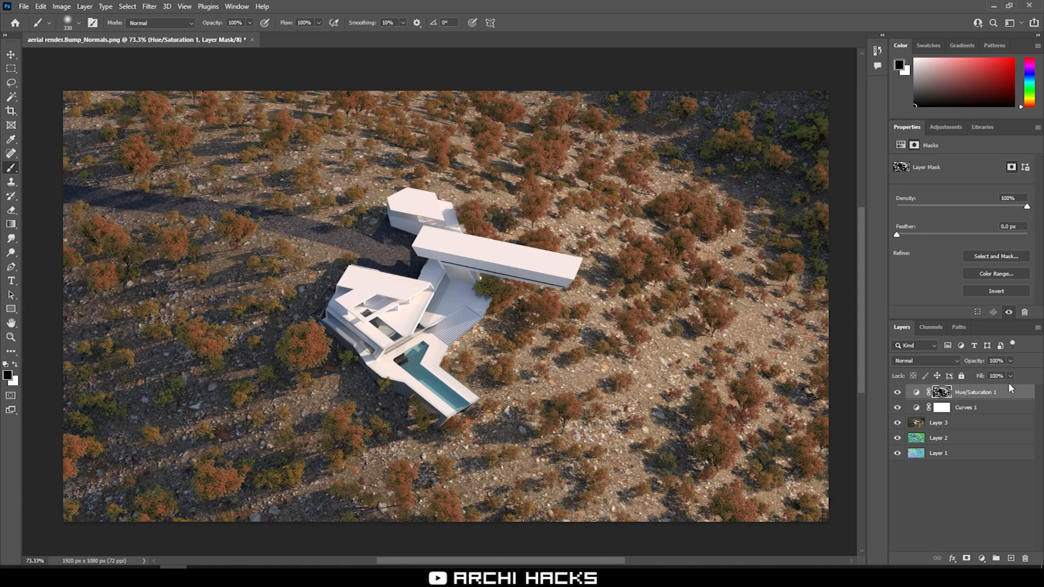
alt+right_drag(420, 272, 442, 267)
click(258, 248)
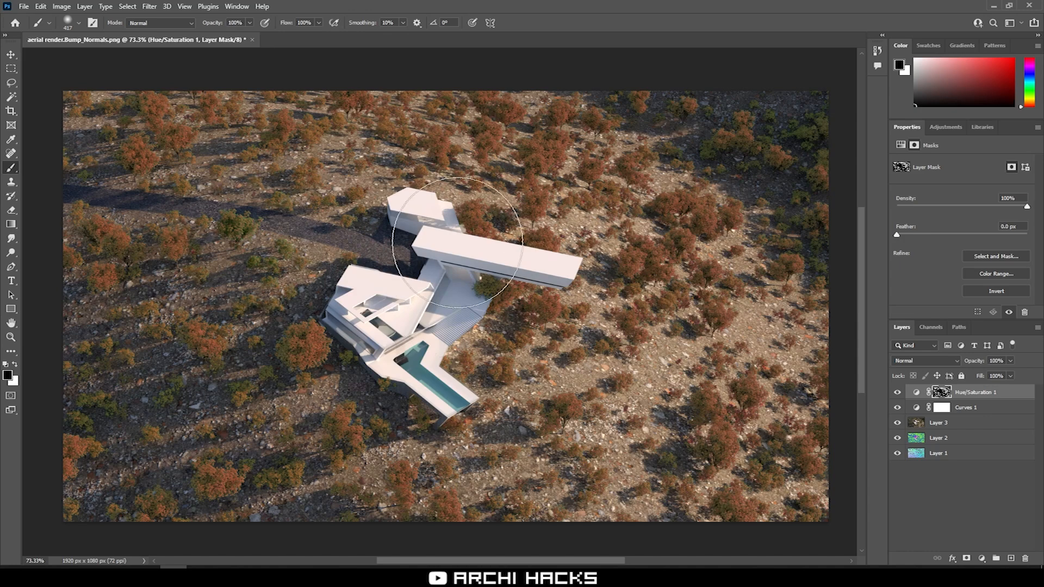
click(717, 275)
click(630, 385)
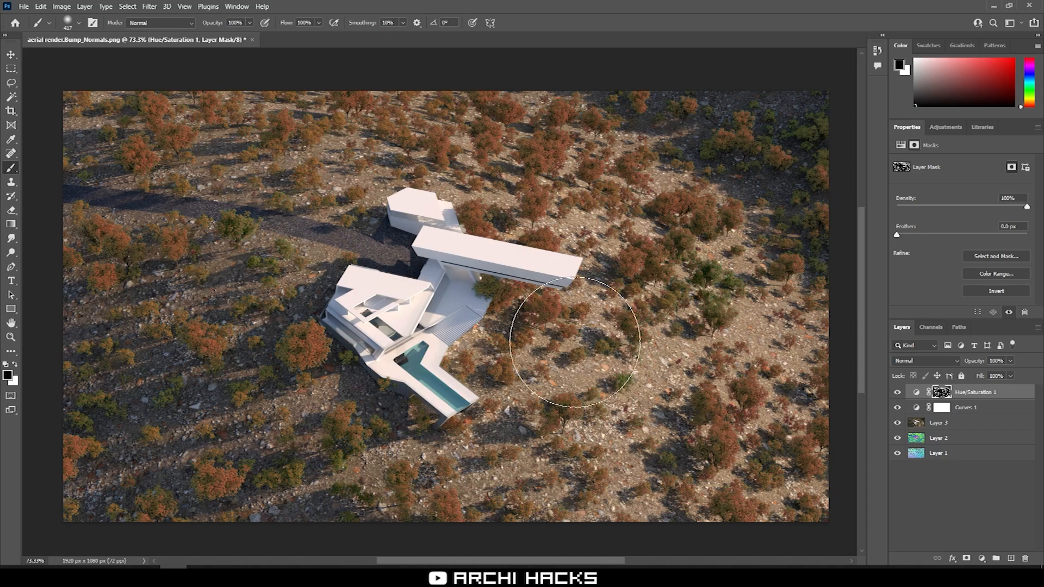
click(488, 109)
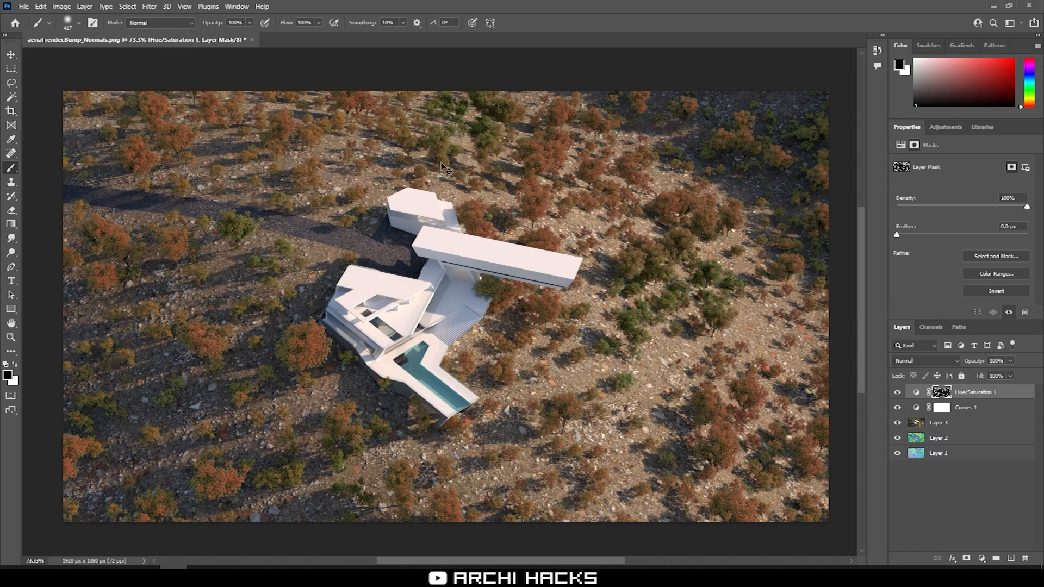
- Paint black on the tree mask at 30% brush opacity with progressively smaller brushes to partly bring back green in more trees
key(3)
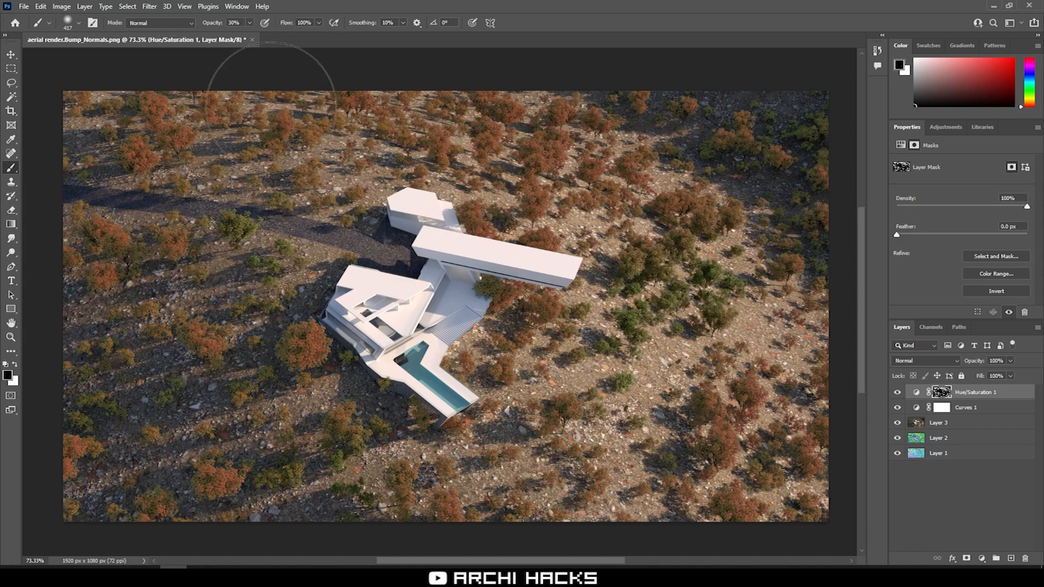
mouse_move(99, 295)
mouse_down()
mouse_move(131, 294)
mouse_move(180, 368)
mouse_move(272, 359)
mouse_up()
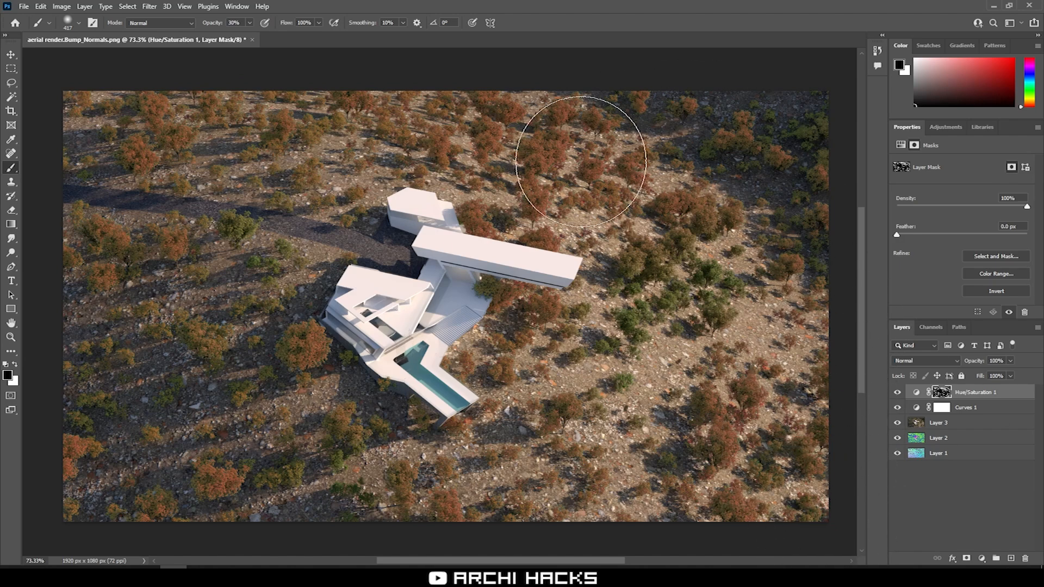
alt+right_drag(583, 102, 540, 104)
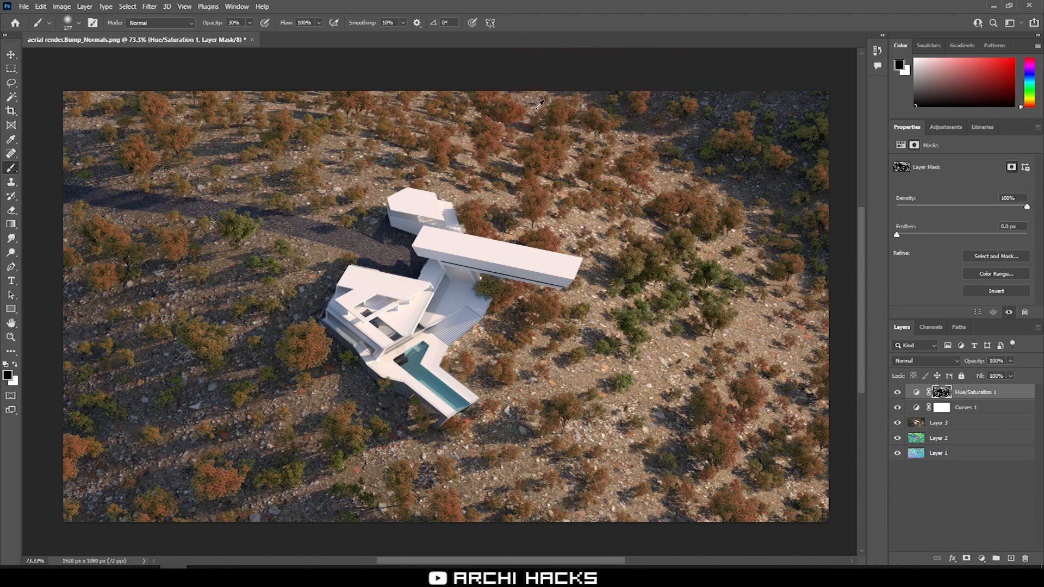
click(498, 160)
alt+right_drag(576, 218, 557, 217)
alt+right_drag(730, 215, 714, 215)
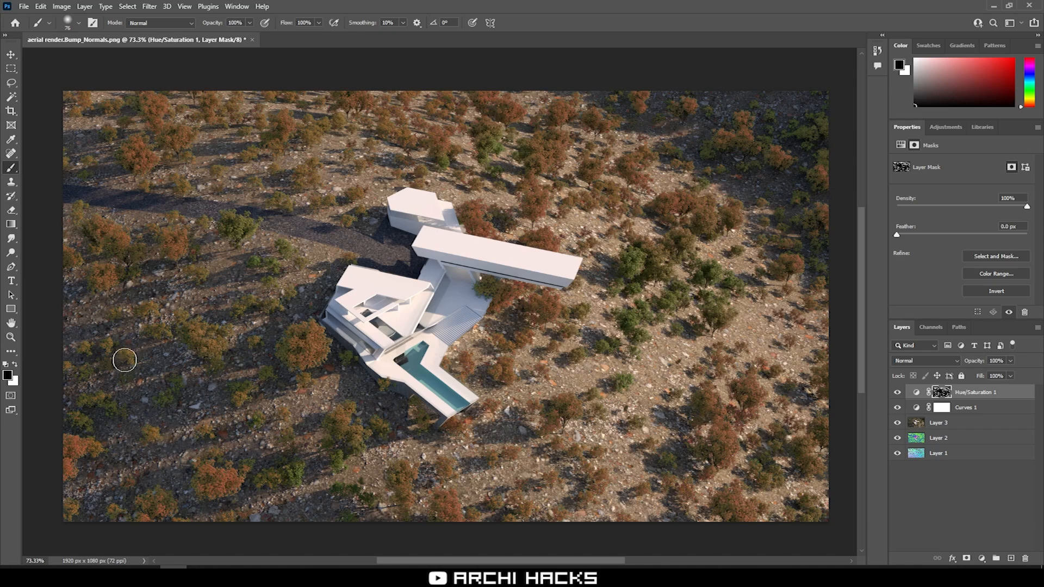
- Group all layers from Layer 1 up to Hue/Saturation 1 into a single group and deselect it
key(v)
click(1001, 471)
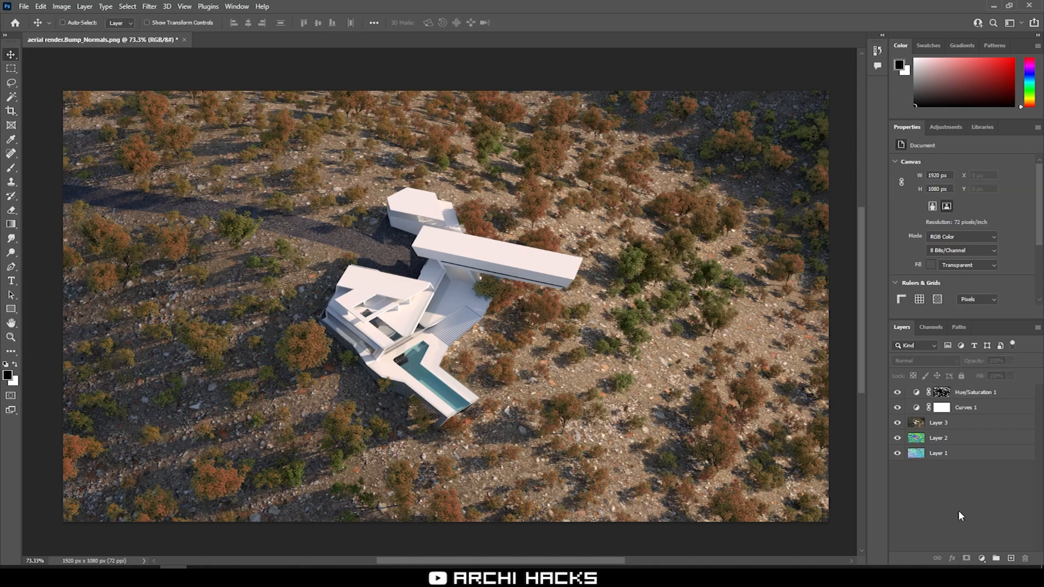
click(447, 325)
key(Return)
click(957, 453)
shift+click(978, 393)
key(ctrl+g)
click(982, 538)
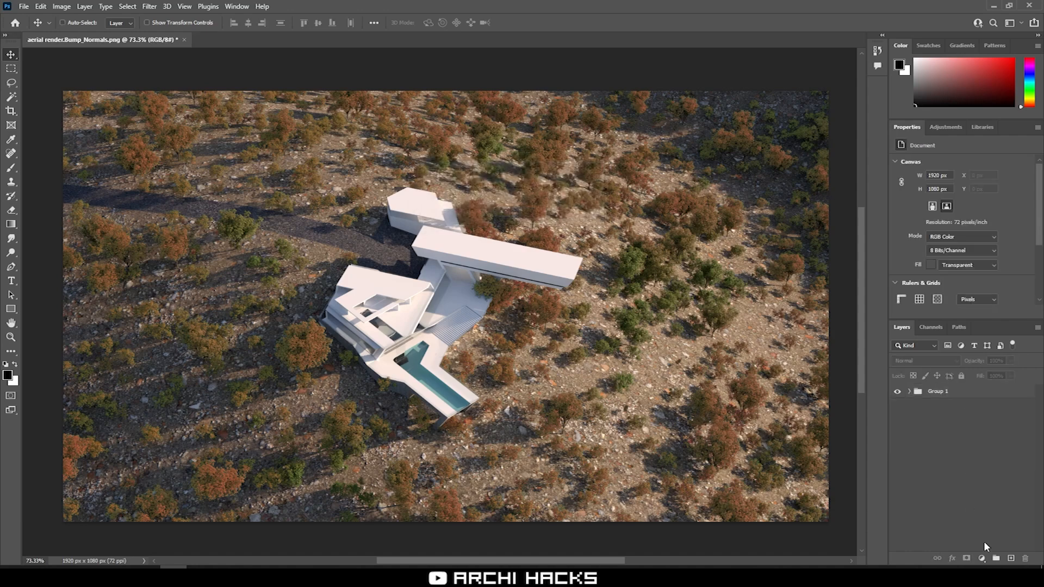
- Add a new layer above the group and fill it with a linear black-to-white gradient running from below the pool past the image's upper-right corner
click(1011, 559)
alt+scroll(452, 294, down, 2)
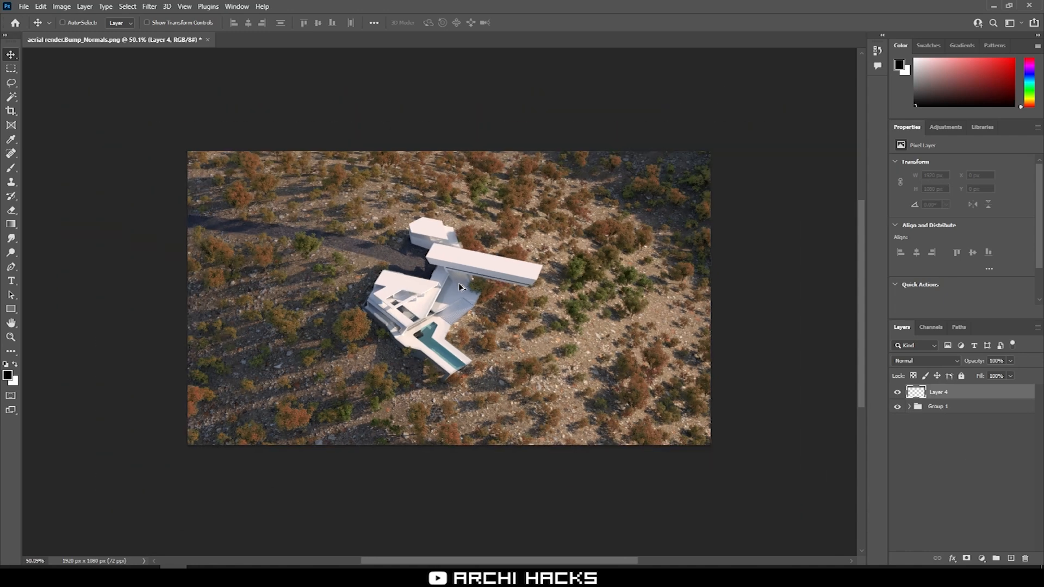
key(g)
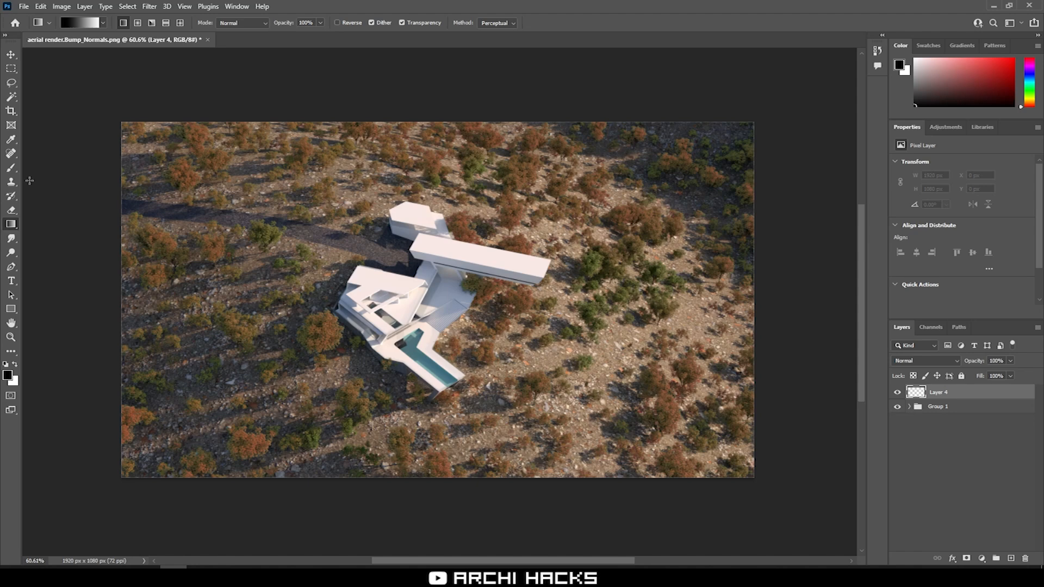
drag(477, 298, 801, 187)
drag(449, 400, 848, 116)
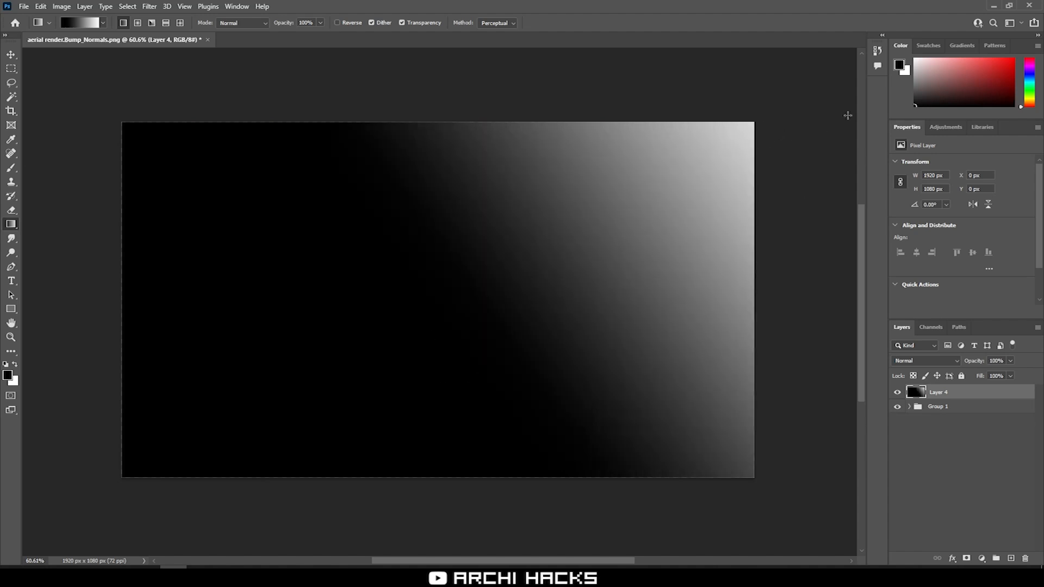
- Set the gradient layer's blend mode to Screen and lower its opacity to 41%
click(939, 361)
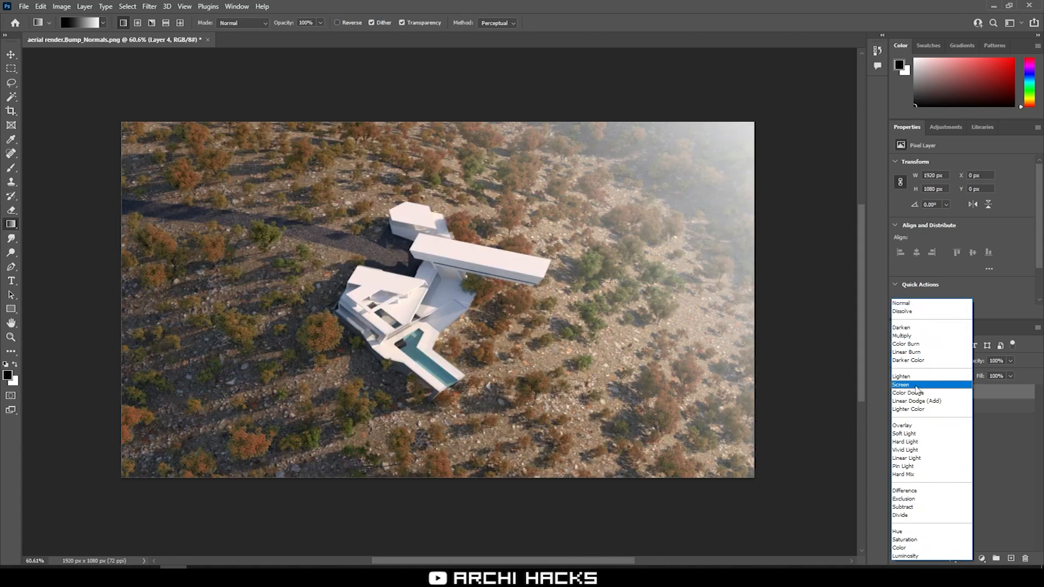
click(919, 384)
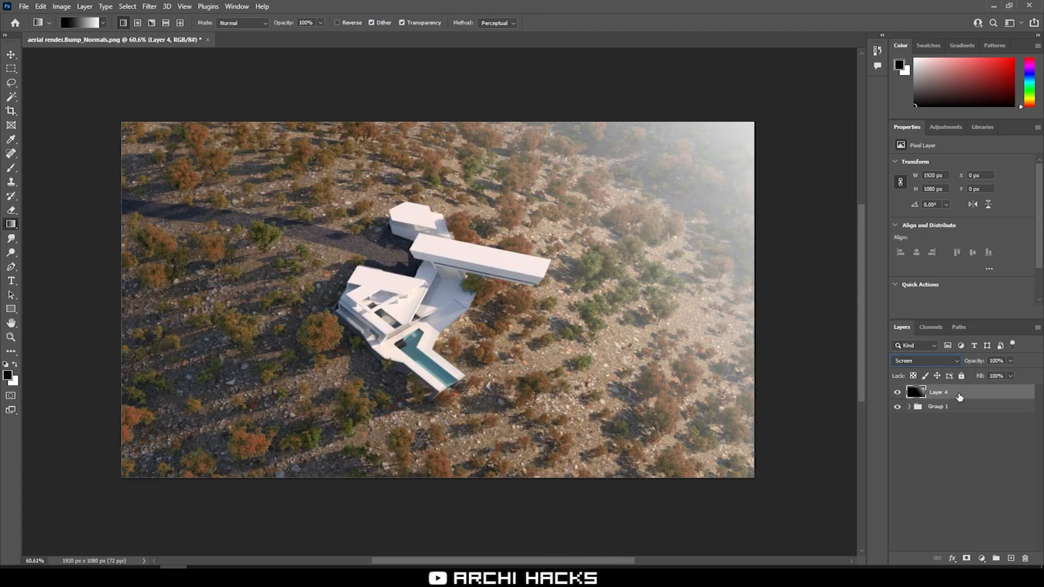
click(1010, 361)
drag(989, 375, 972, 377)
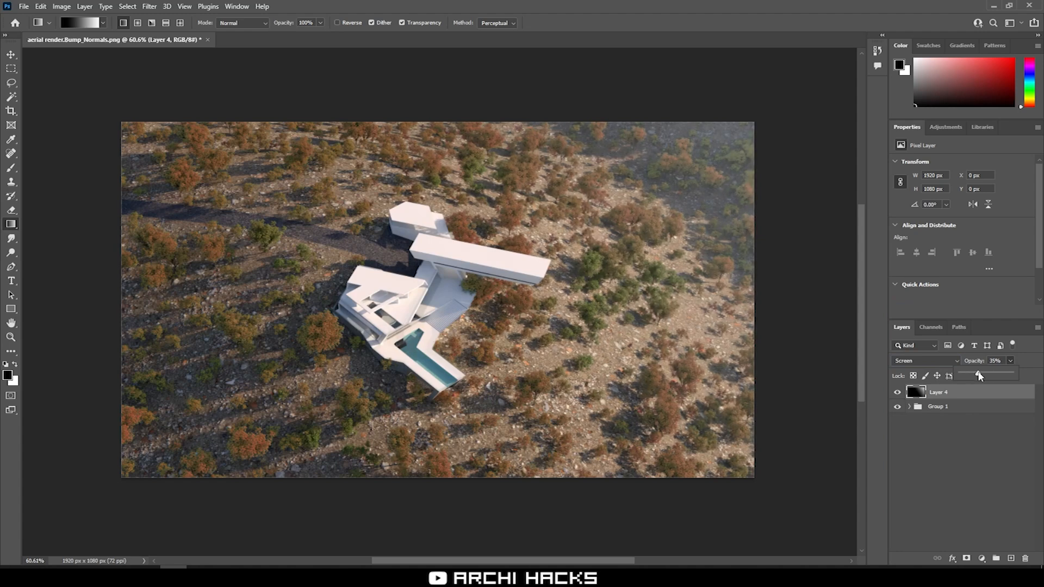
click(978, 393)
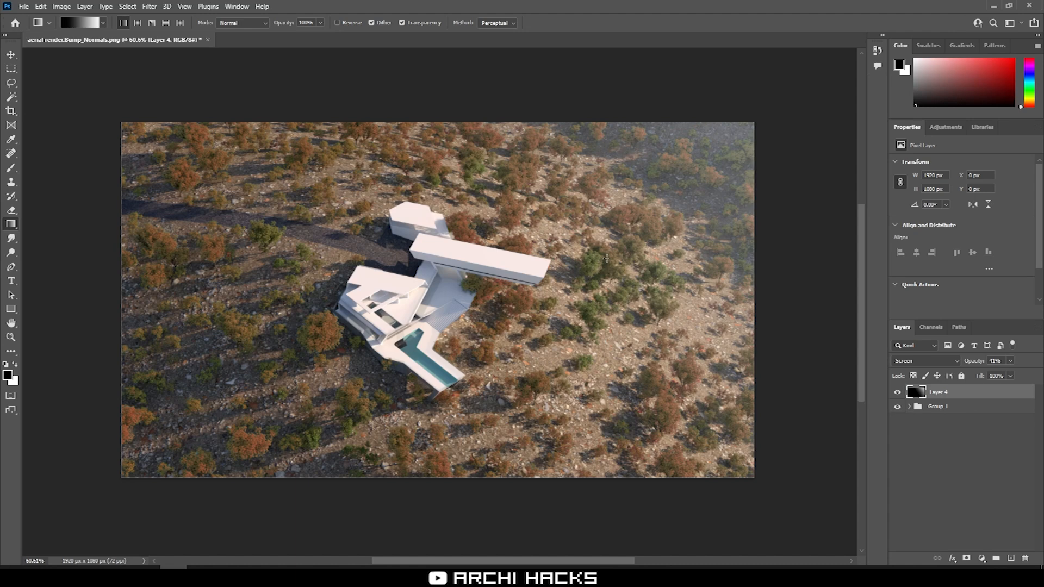
- Colorize the gradient layer with Hue/Saturation at hue 18 and saturation 25 for a warm haze
key(v)
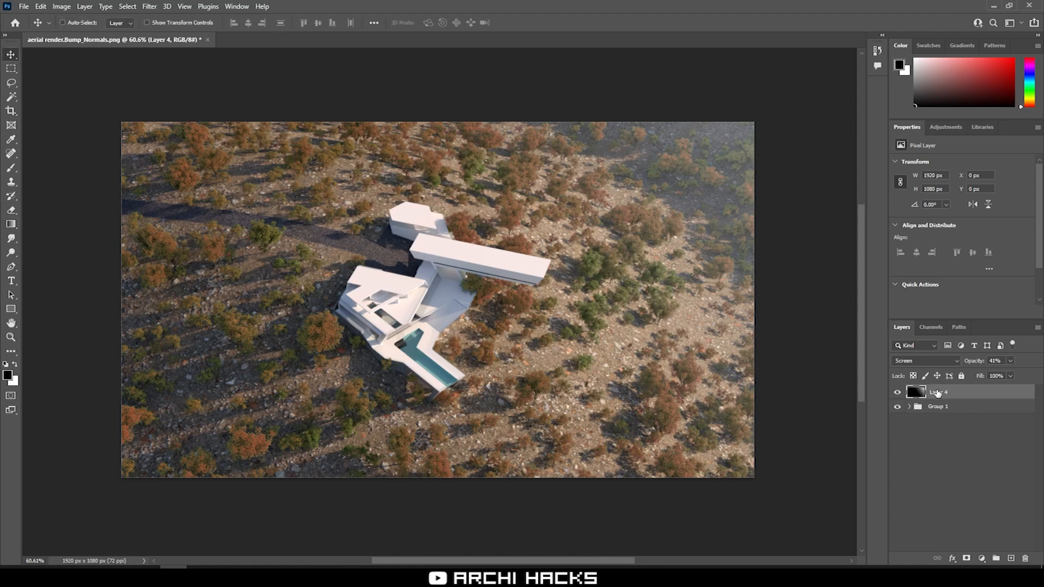
key(ctrl+u)
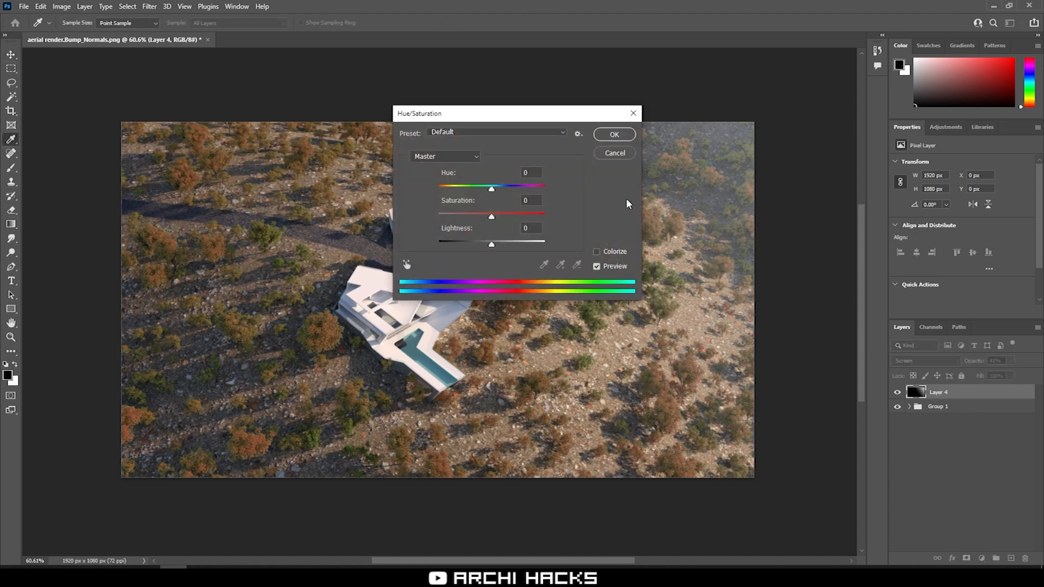
click(597, 252)
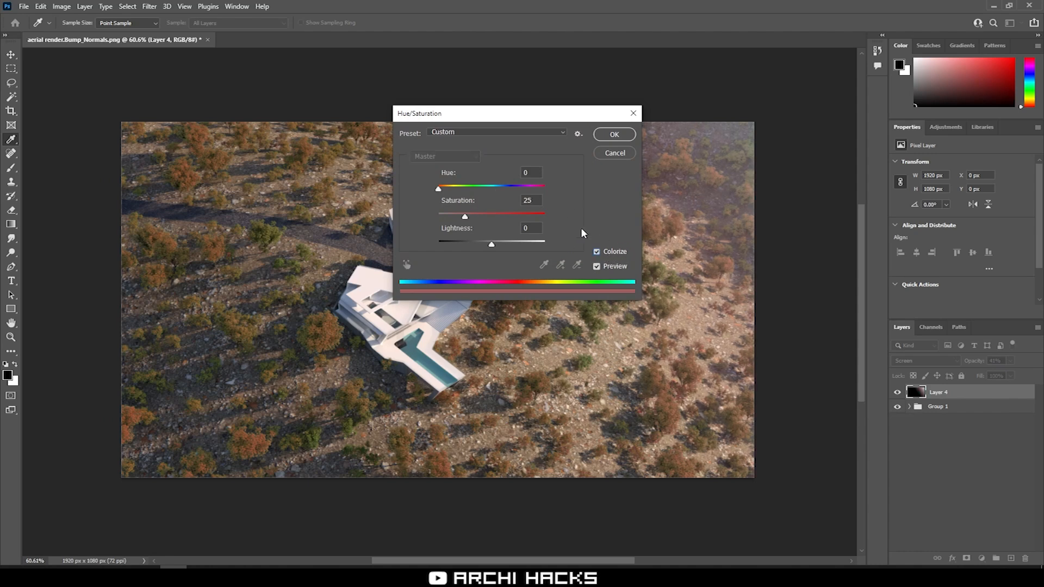
drag(540, 117, 302, 137)
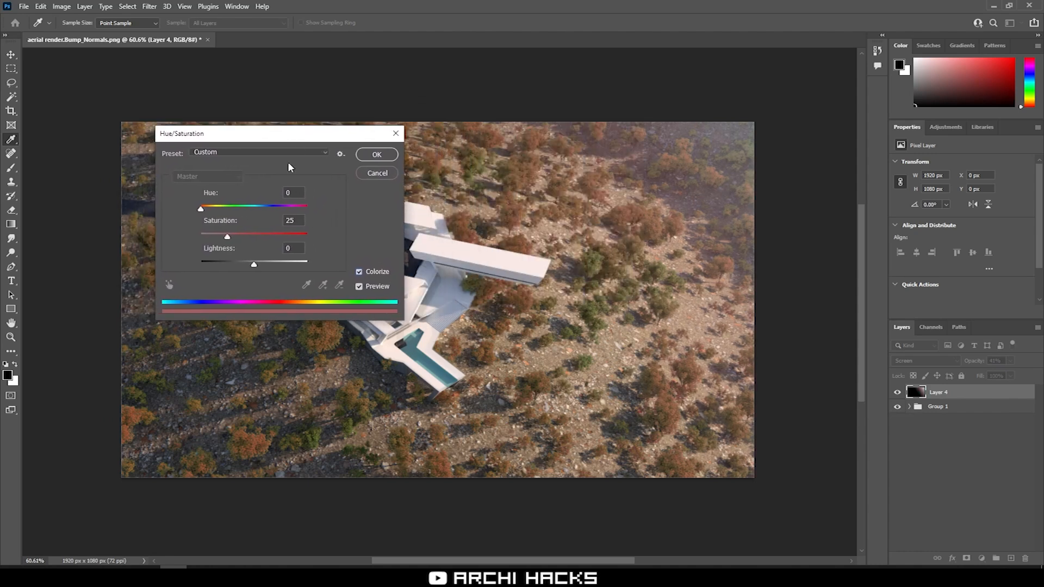
drag(200, 212, 207, 215)
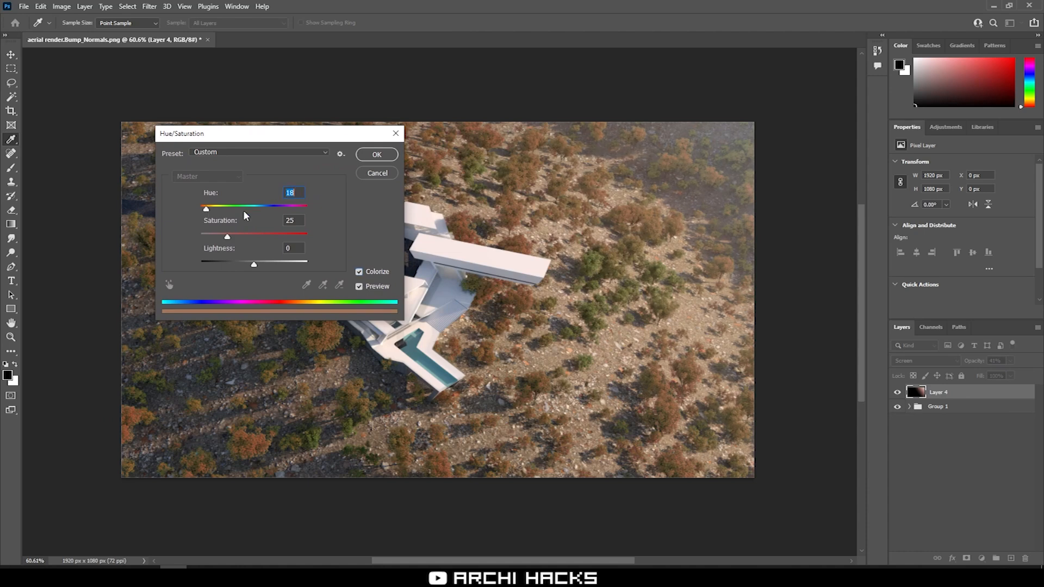
click(377, 155)
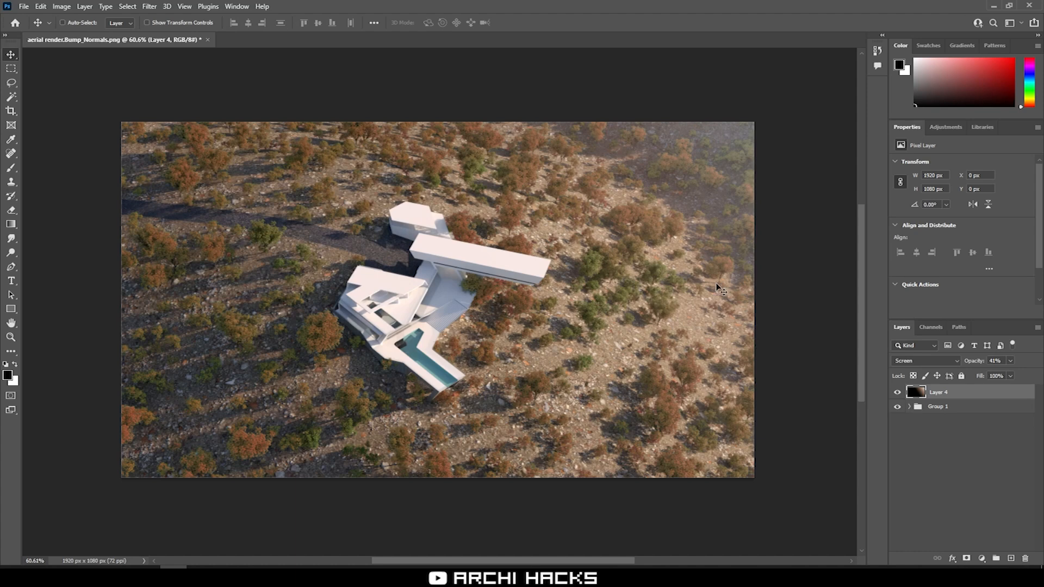
- Add a Hue/Saturation adjustment layer above the gradient layer and raise the overall saturation to about +11
click(942, 418)
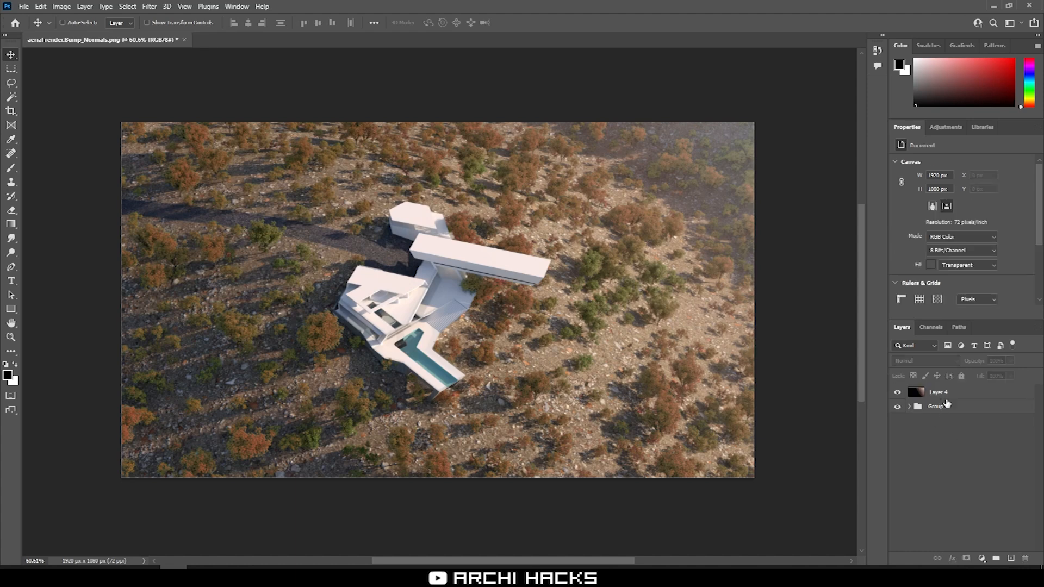
click(954, 392)
click(930, 128)
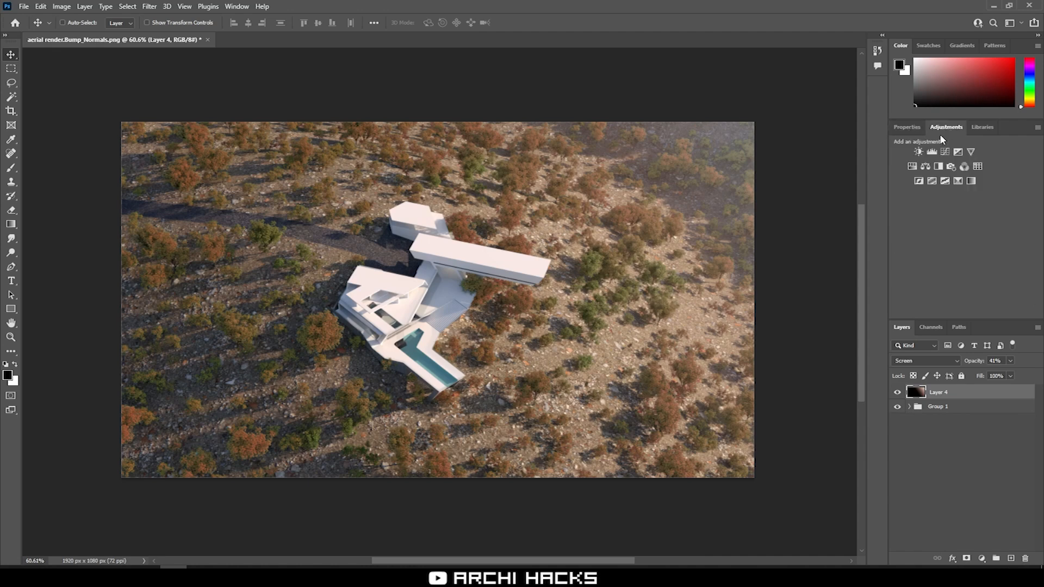
click(917, 181)
drag(962, 226, 960, 228)
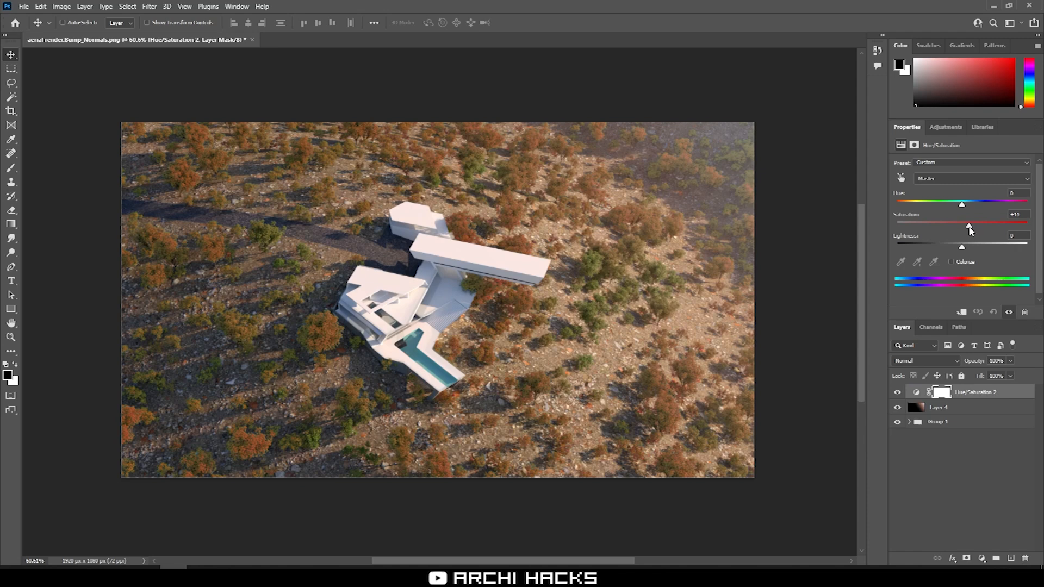
- Add a new layer on top of the stack and fill it with a black-to-white radial gradient, dark around the house and light towards the edges
click(963, 476)
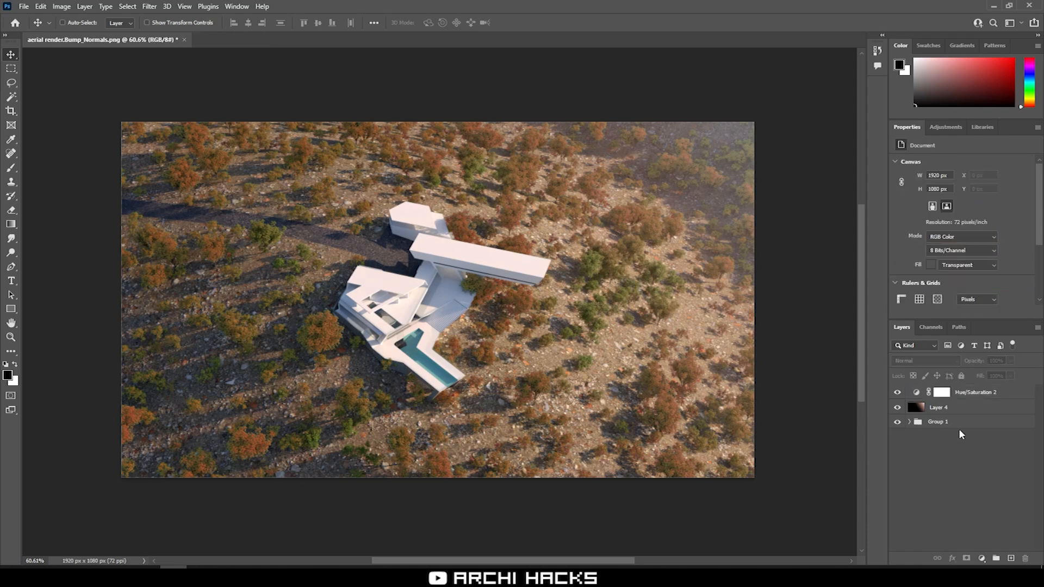
click(1011, 558)
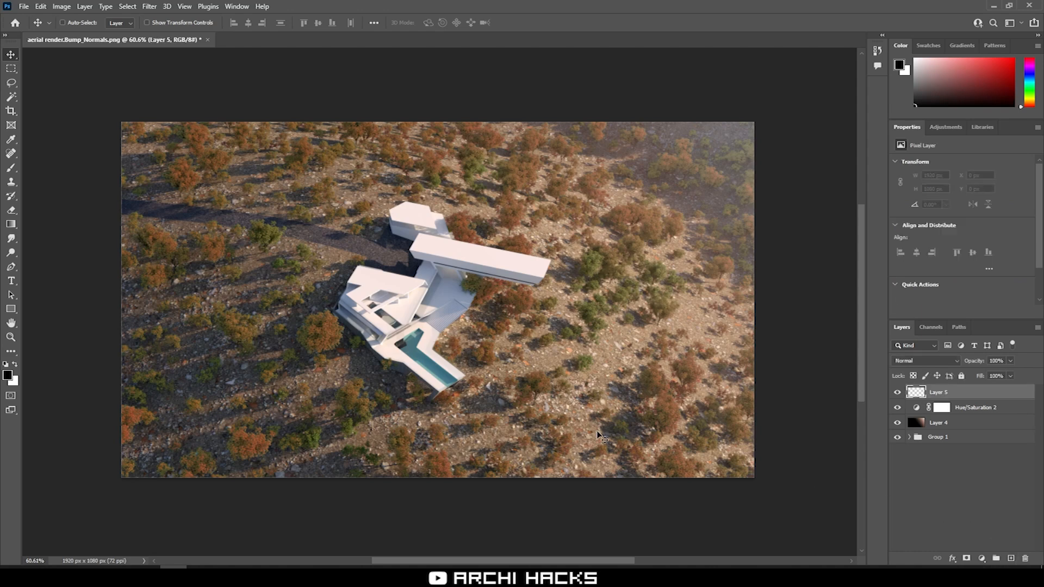
key(g)
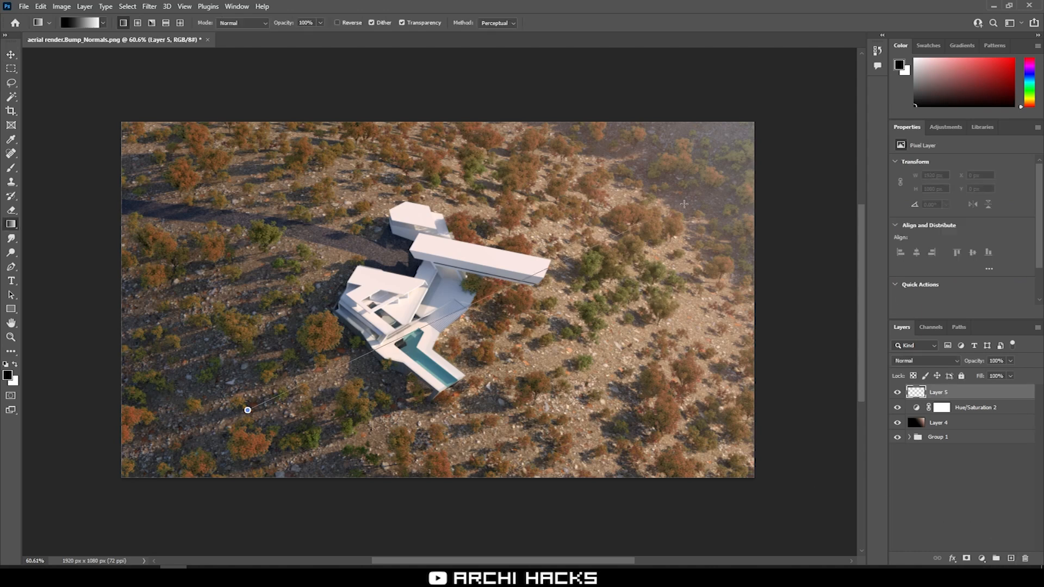
click(137, 24)
drag(609, 262, 809, 252)
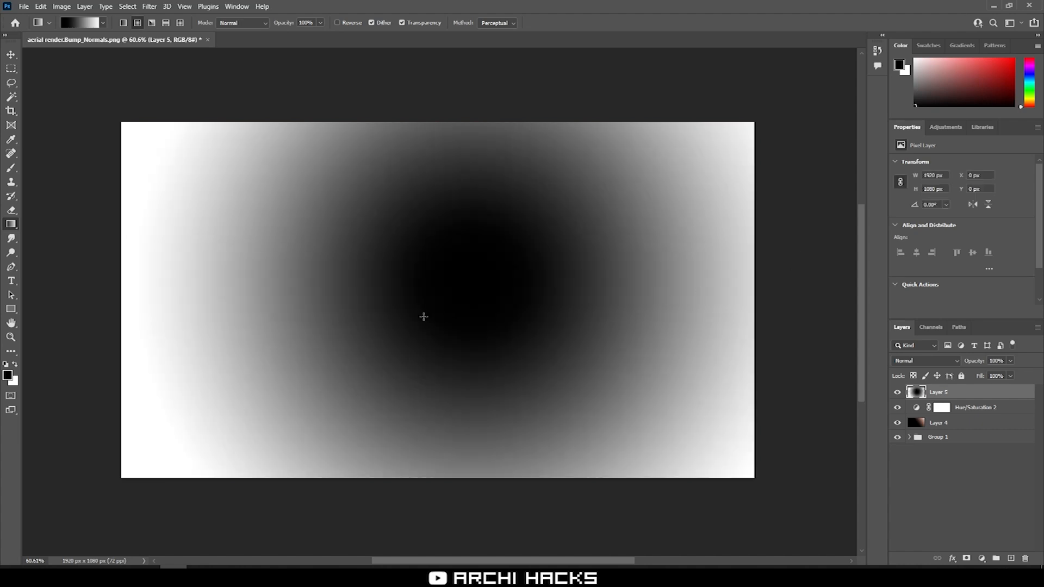
key(ctrl+z)
drag(428, 295, 220, 294)
drag(135, 321, 743, 322)
drag(342, 309, 400, 310)
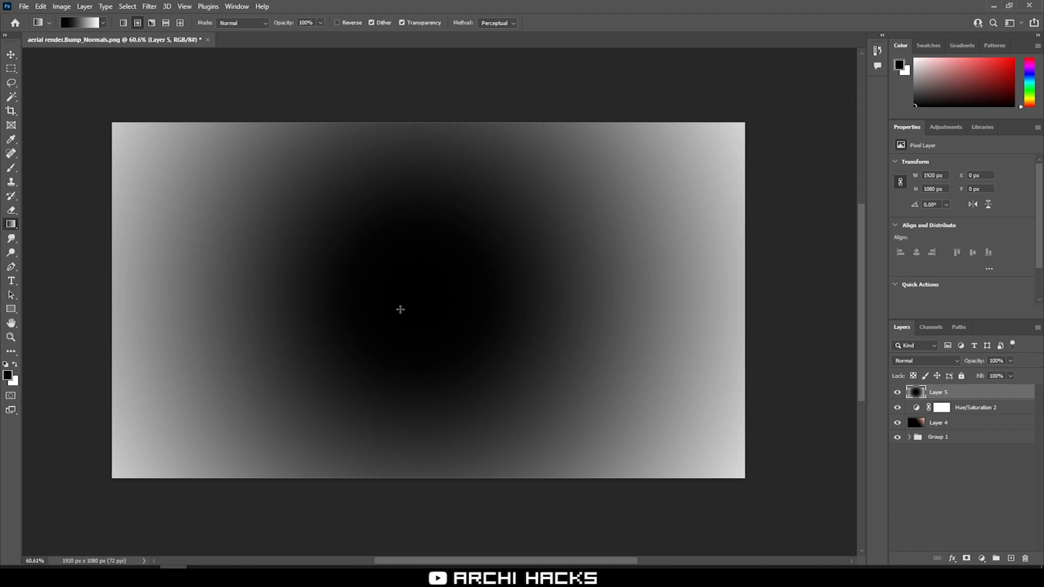
- Select the gradient layer's highlights with Color Range at 100% fuzziness and a range of 190
key(v)
click(84, 6)
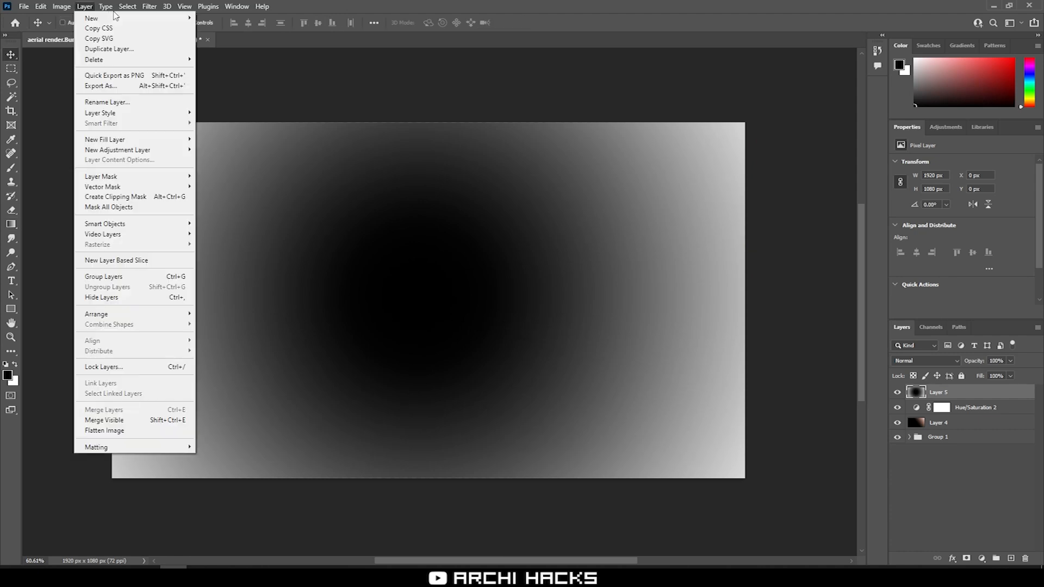
mouse_move(126, 7)
click(165, 110)
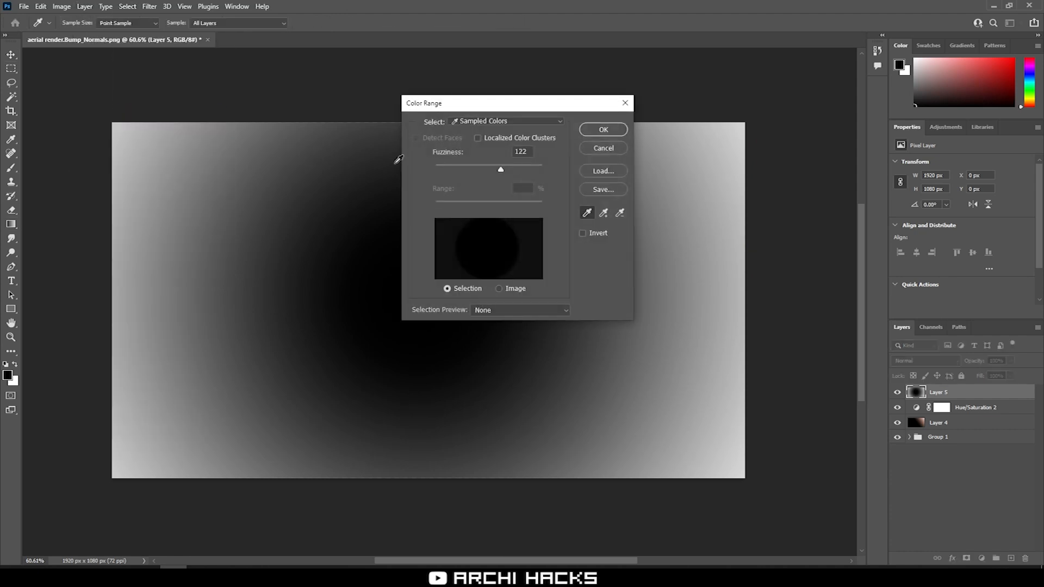
click(492, 126)
click(487, 224)
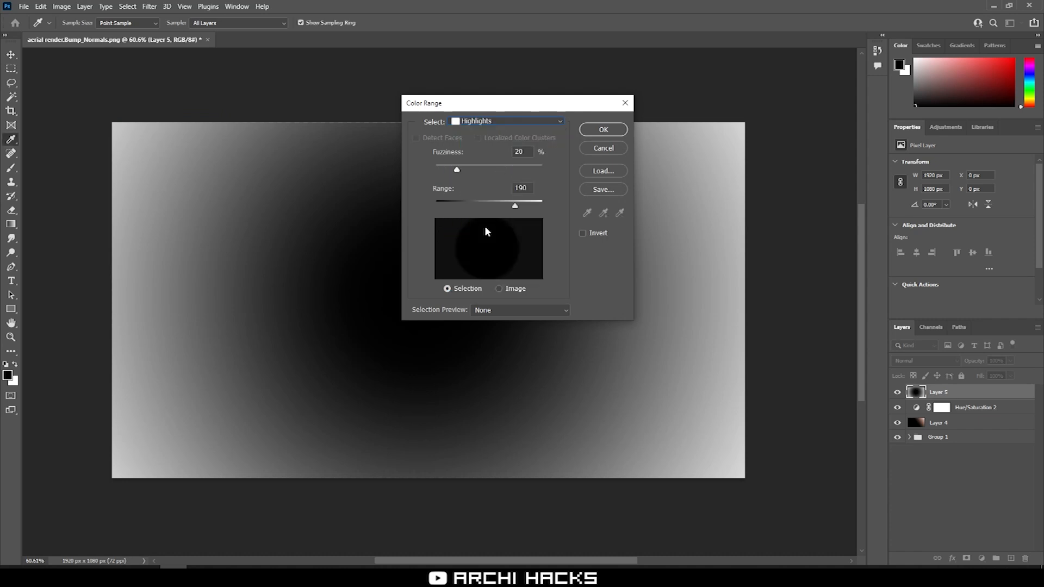
drag(457, 170, 565, 172)
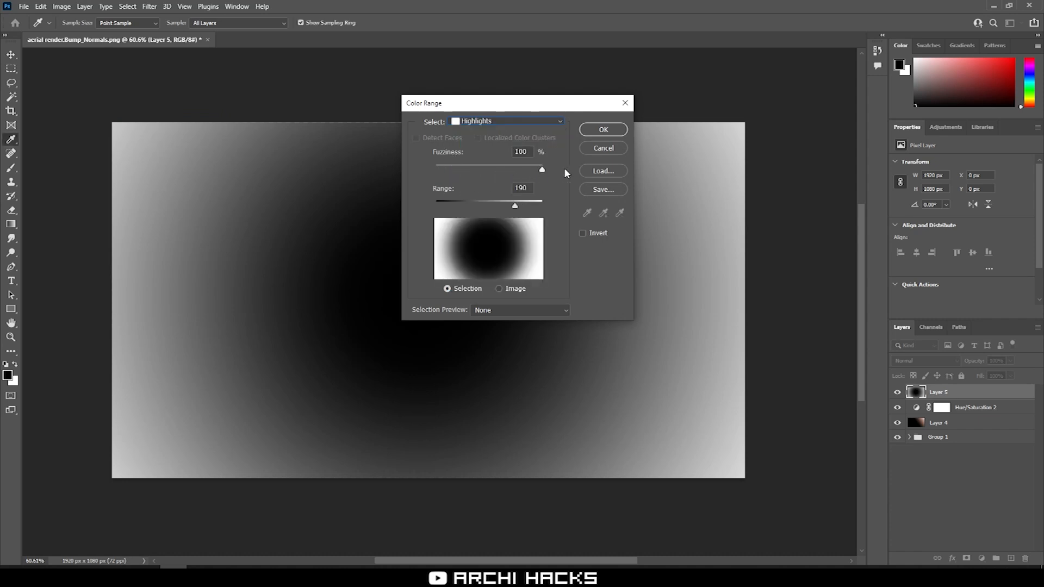
click(610, 131)
- Hide the radial gradient layer and paint soft black shading inside the selection along the image's outer edges on a new layer
key(v)
click(897, 392)
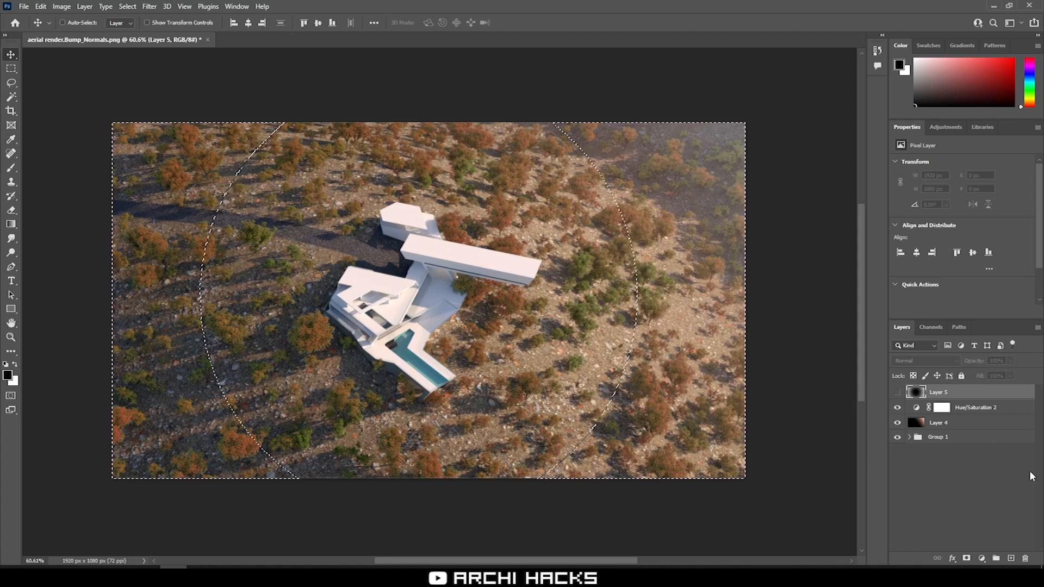
click(1010, 558)
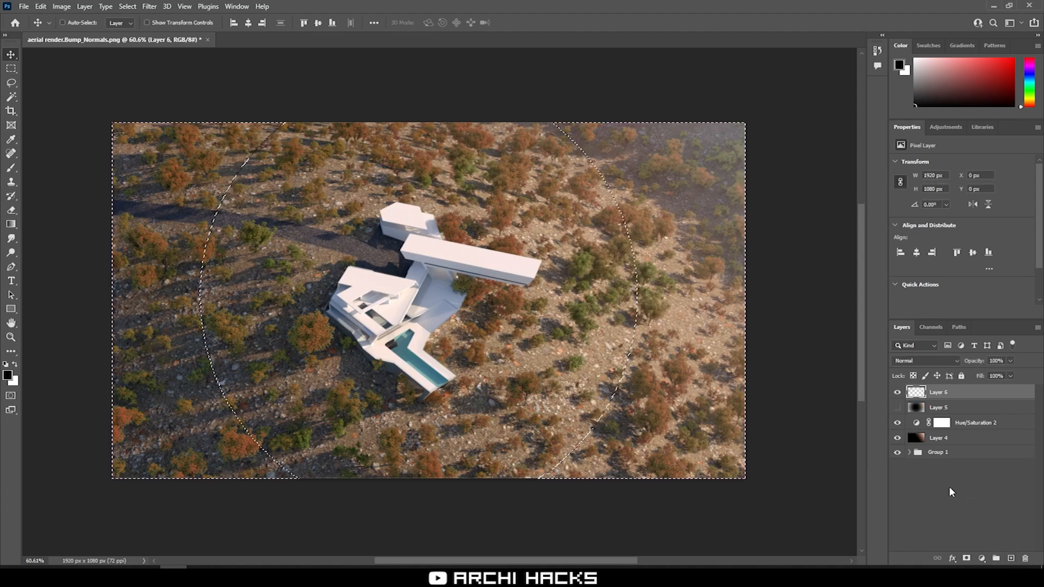
key(b)
alt+right_drag(330, 281, 396, 283)
mouse_move(140, 145)
mouse_down()
mouse_move(103, 303)
mouse_move(220, 496)
mouse_move(191, 517)
mouse_move(457, 497)
mouse_move(401, 496)
mouse_move(380, 471)
mouse_up()
- Try to soften the painted edge shading with a large soft eraser at 50% opacity
key(e)
mouse_move(315, 170)
alt+right_down()
mouse_move(296, 170)
mouse_move(319, 191)
alt+right_up()
mouse_move(319, 191)
mouse_down()
mouse_move(254, 98)
mouse_move(147, 133)
mouse_move(424, 173)
mouse_up()
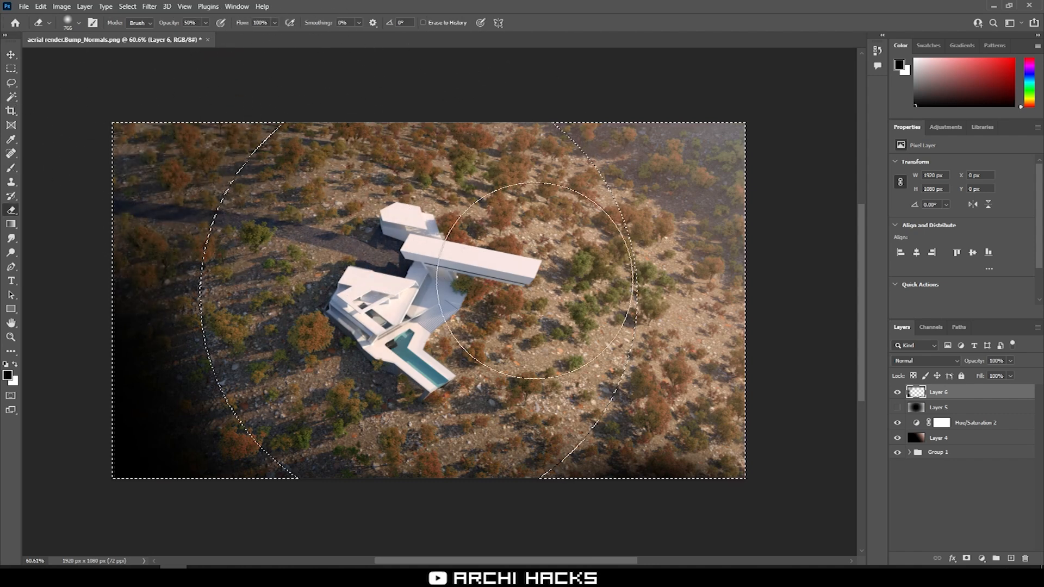
key(ctrl+z)
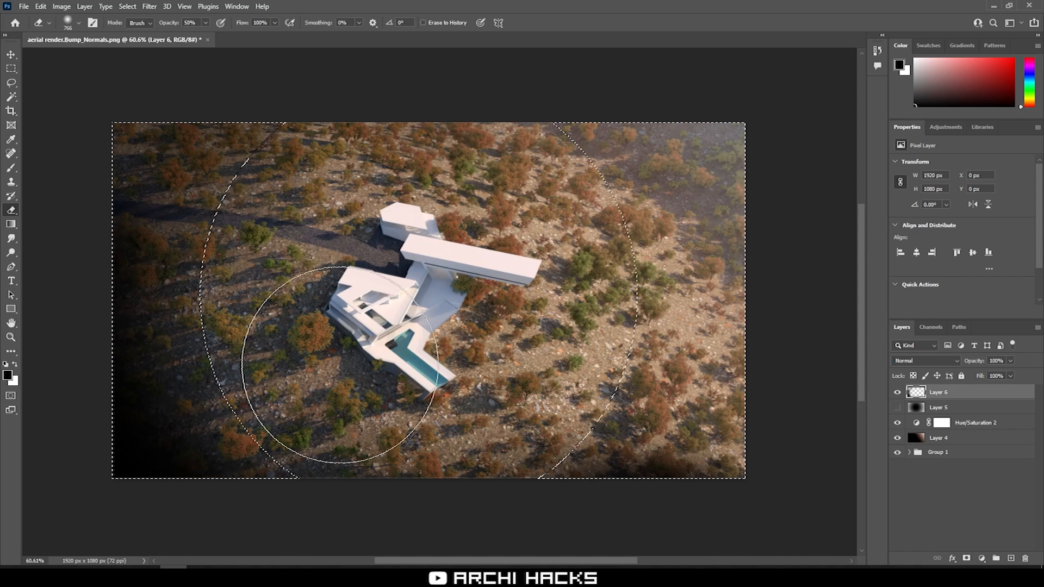
- Clear the selection and set the painted vignette layer to Overlay blend mode at 40% opacity
key(v)
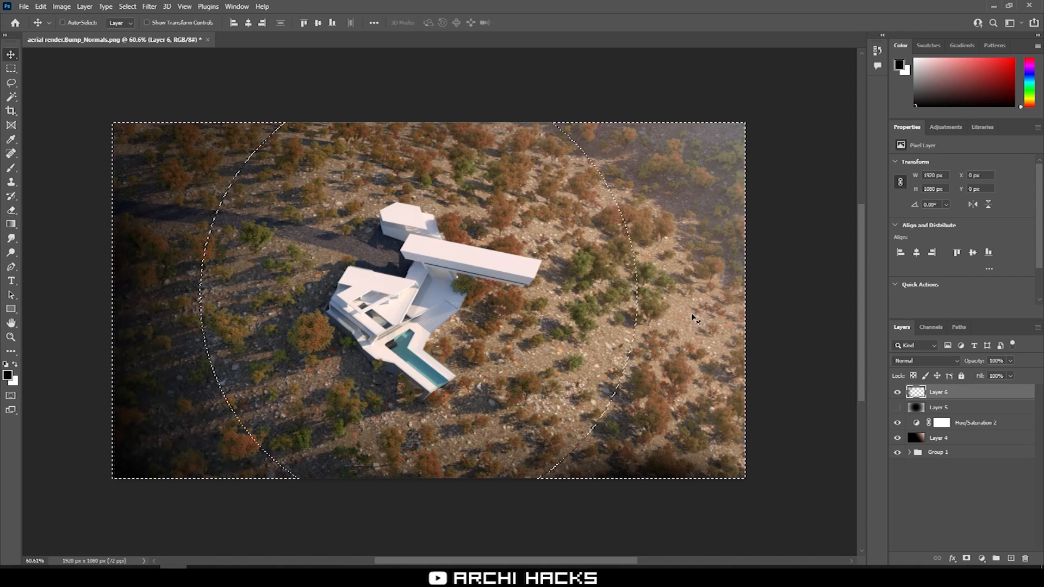
key(ctrl+d)
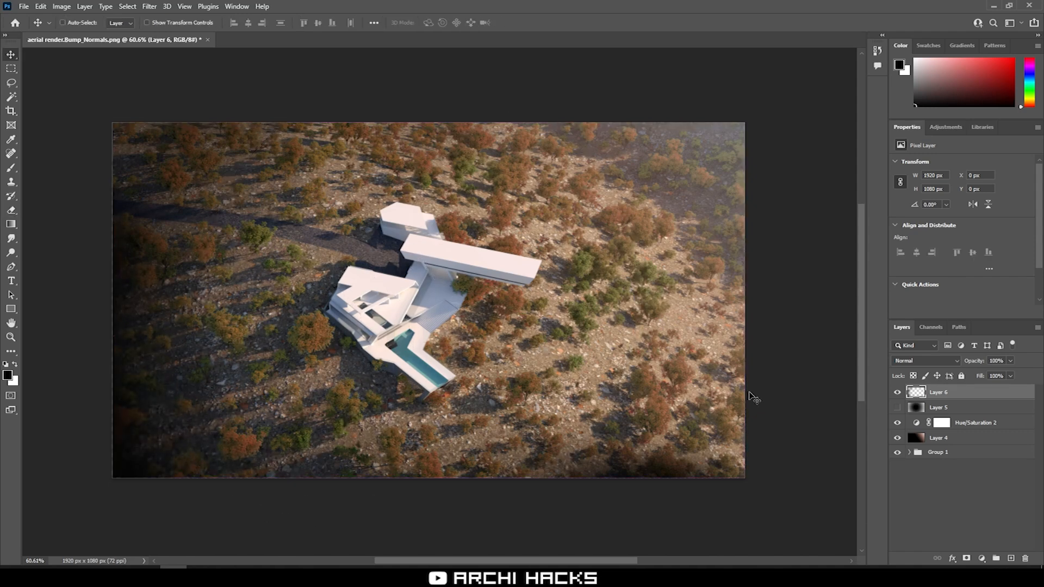
click(923, 359)
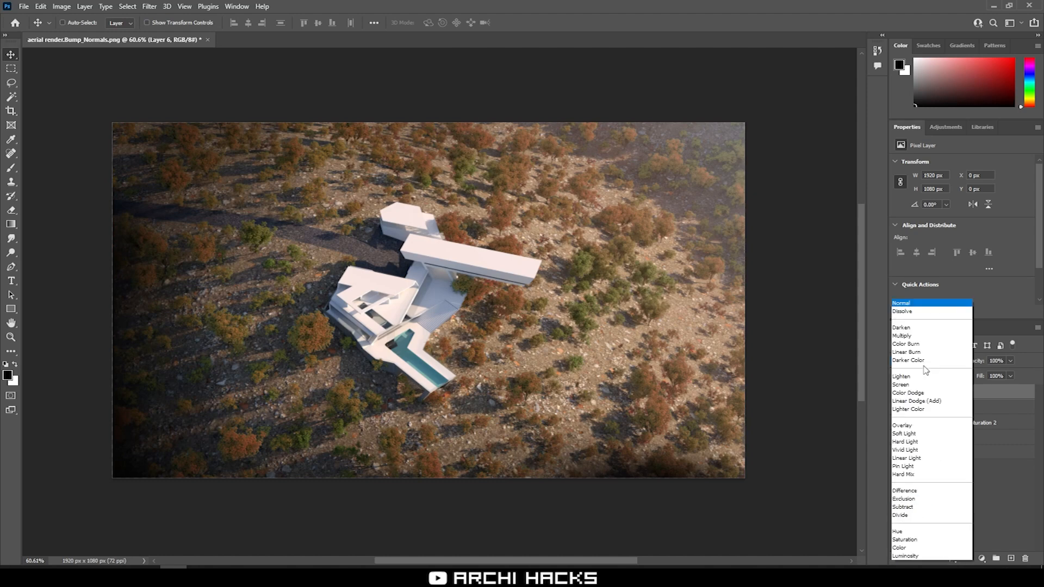
click(931, 337)
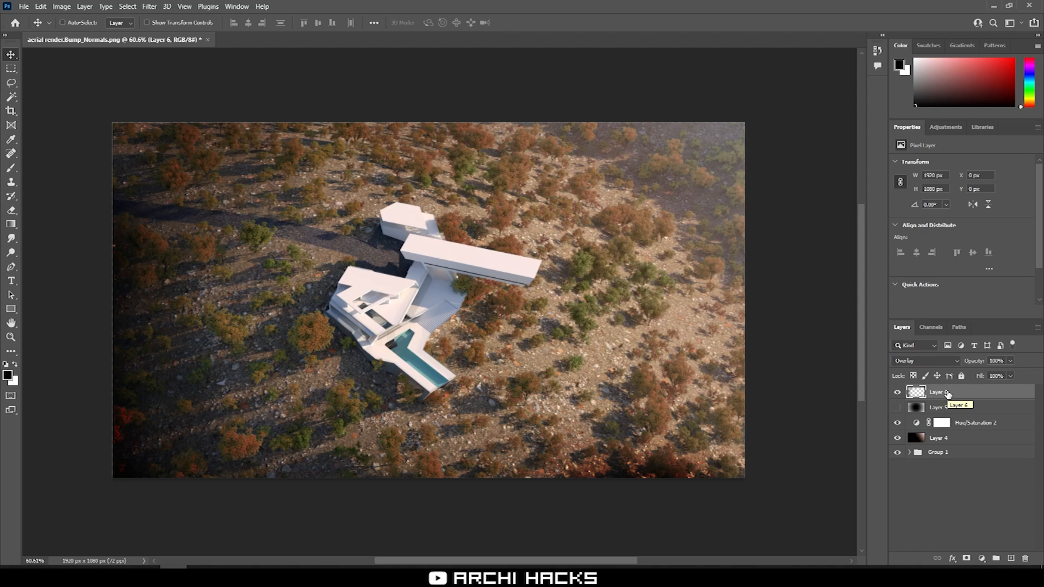
key(4)
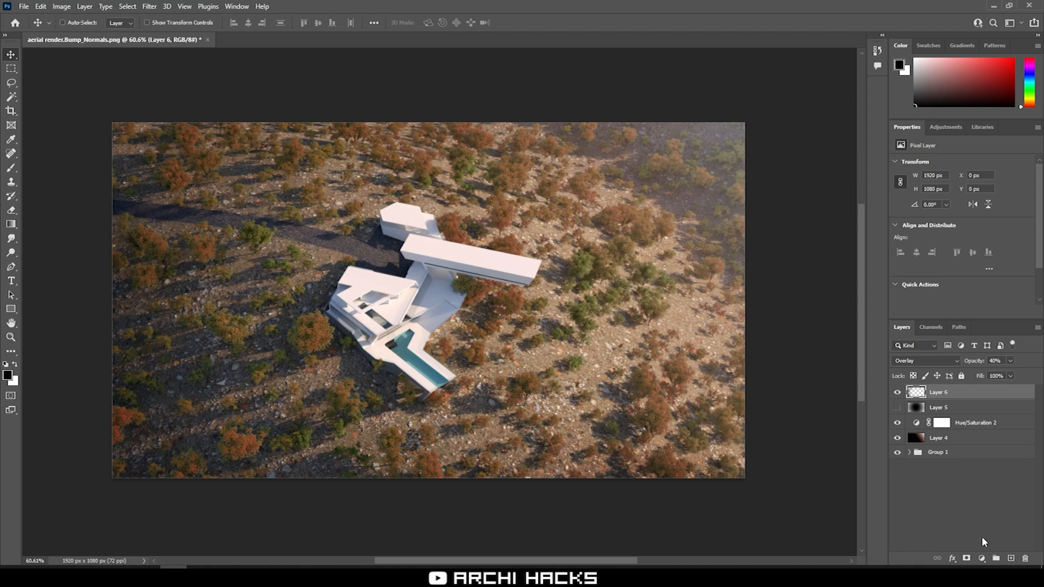
- Group the four layers from Layer 4 up to Layer 6 above the existing group
click(981, 504)
click(944, 441)
shift+click(959, 393)
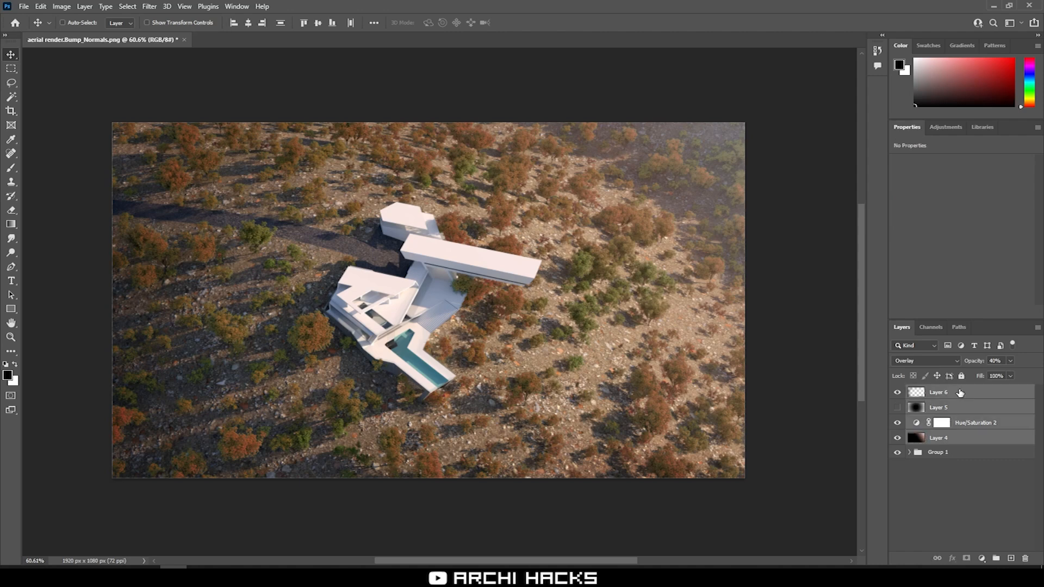
key(ctrl+g)
click(927, 431)
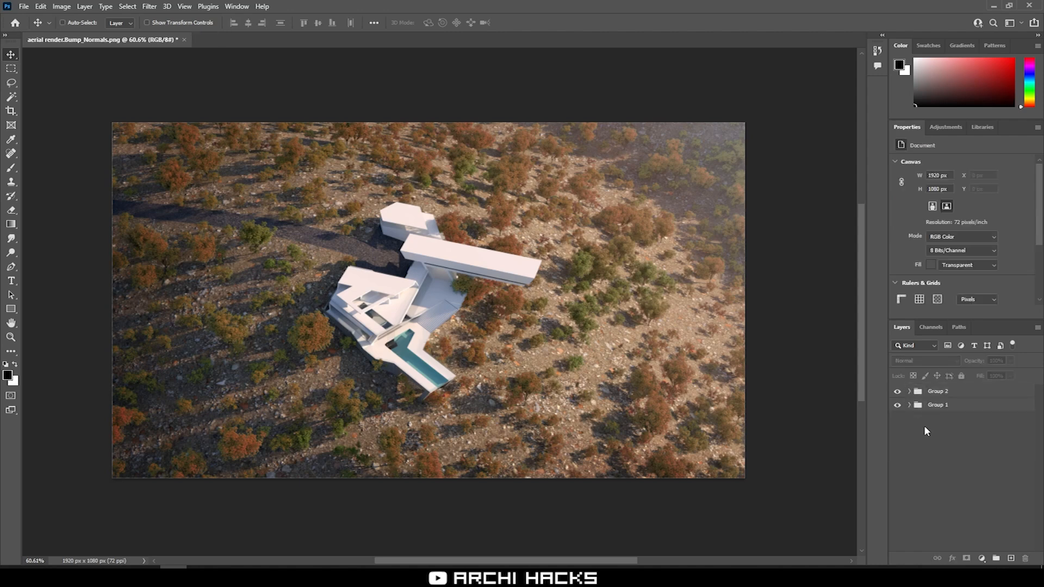
- Duplicate the original render, Layer 3, from Group 1 to the top of the stack and toggle it off for a before-and-after comparison
click(897, 391)
click(897, 391)
click(909, 406)
click(975, 453)
alt+drag(975, 453, 975, 385)
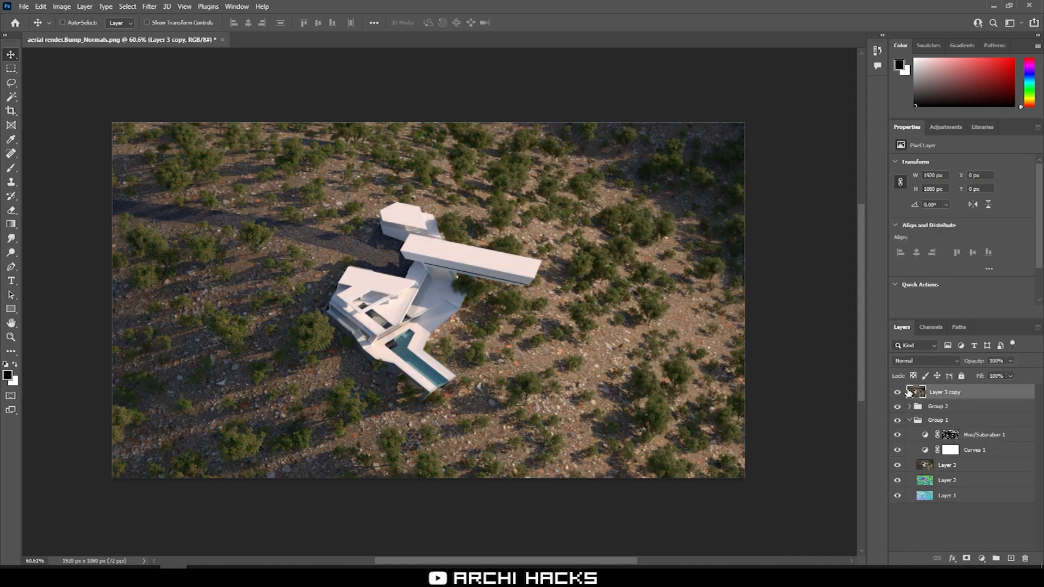
click(898, 393)
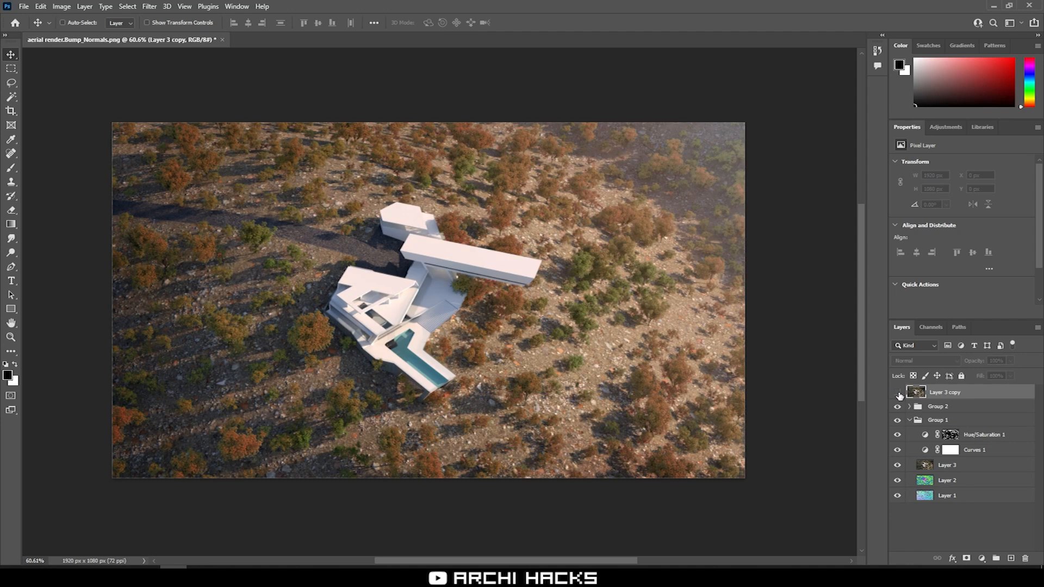